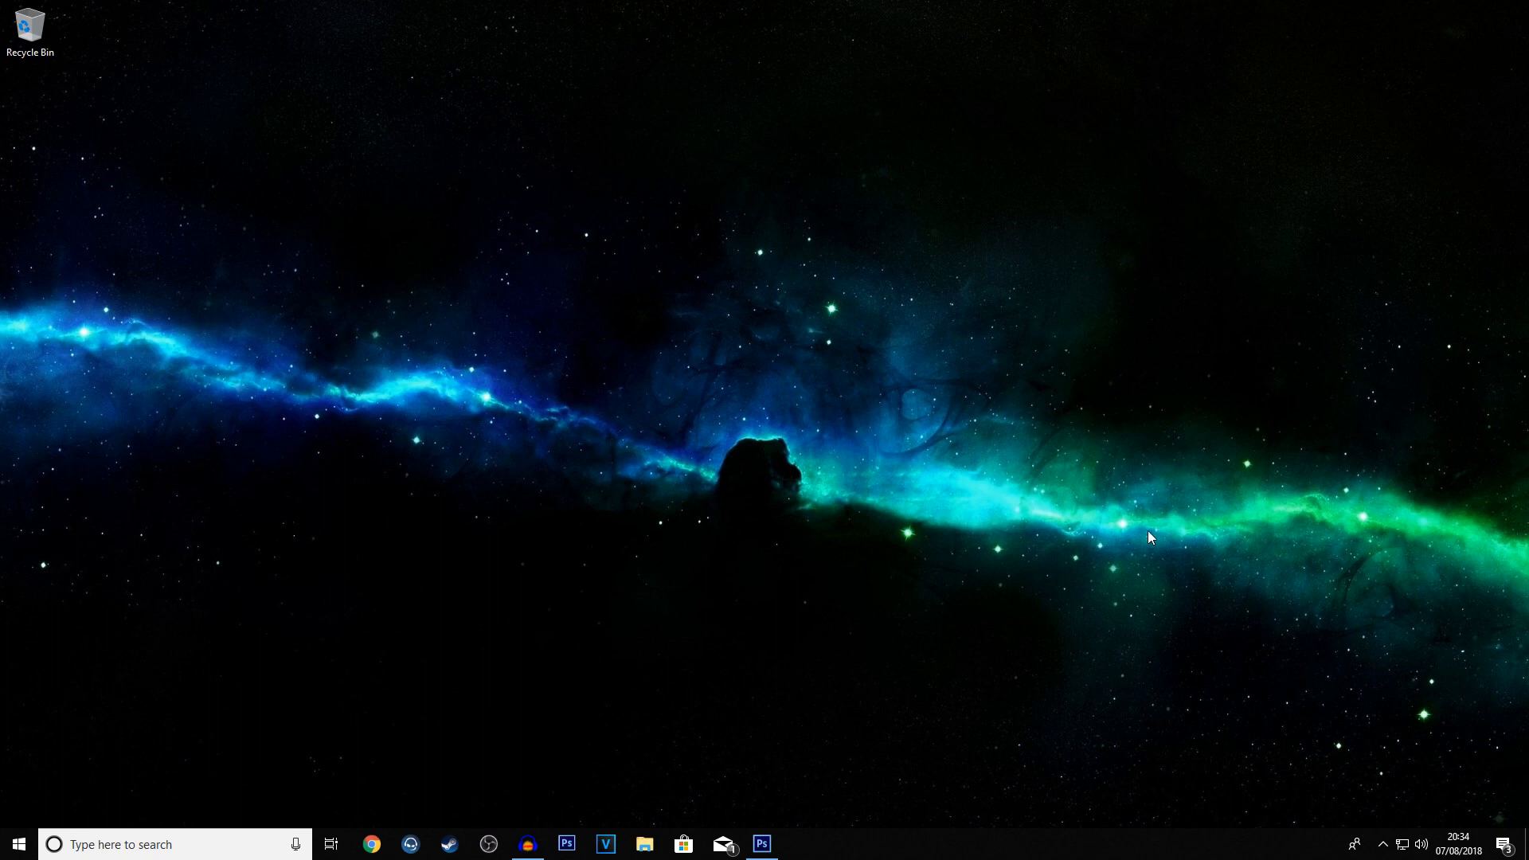
# - Switch to Photoshop and convert the kingfisher photo's locked layer into a regular layer named "Background"
pyautogui.click(762, 843)
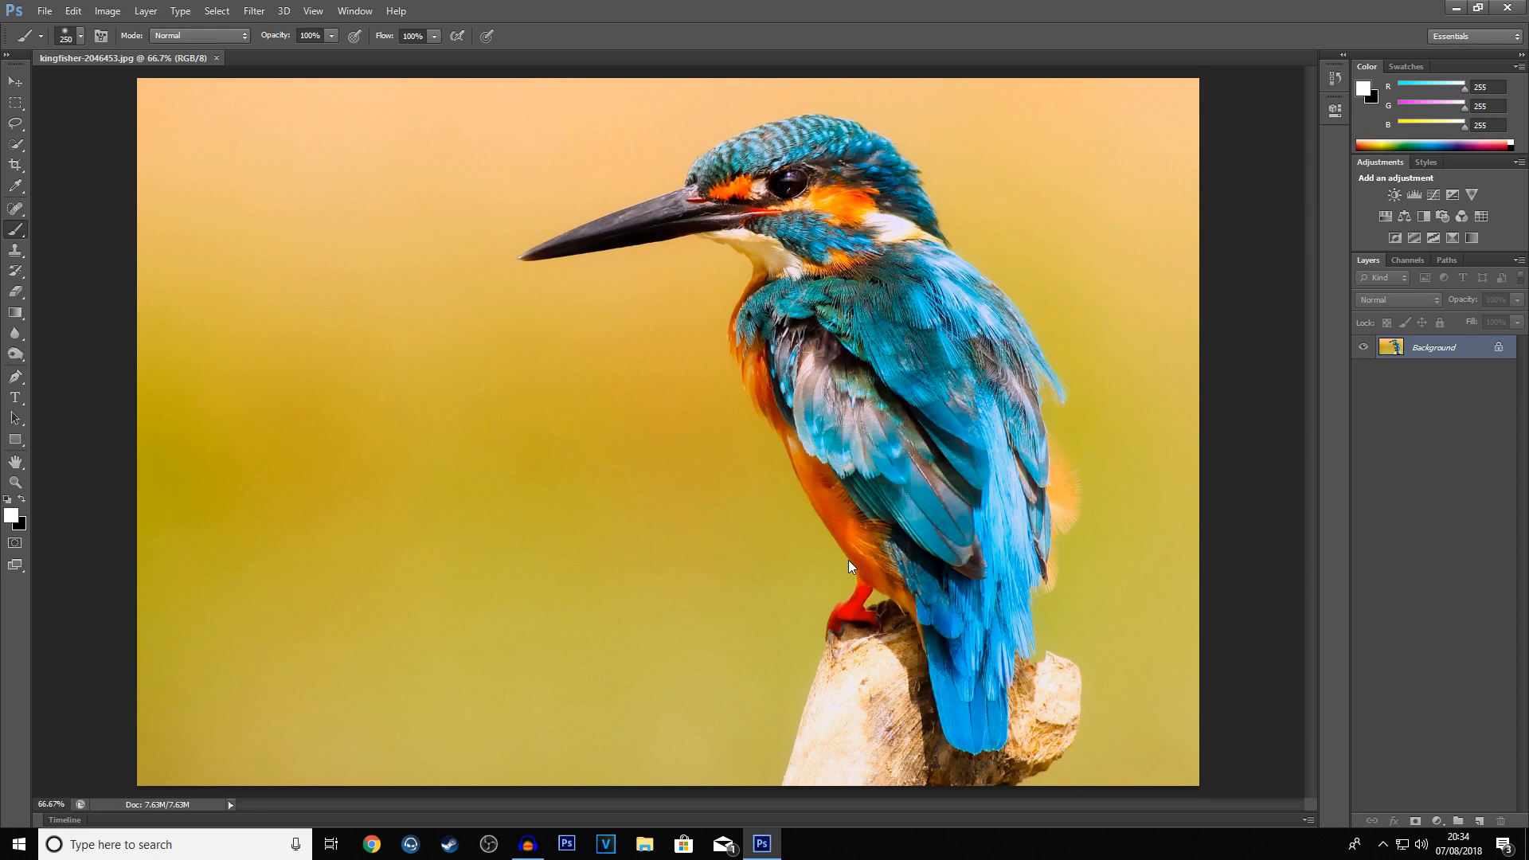
pyautogui.doubleClick(1443, 351)
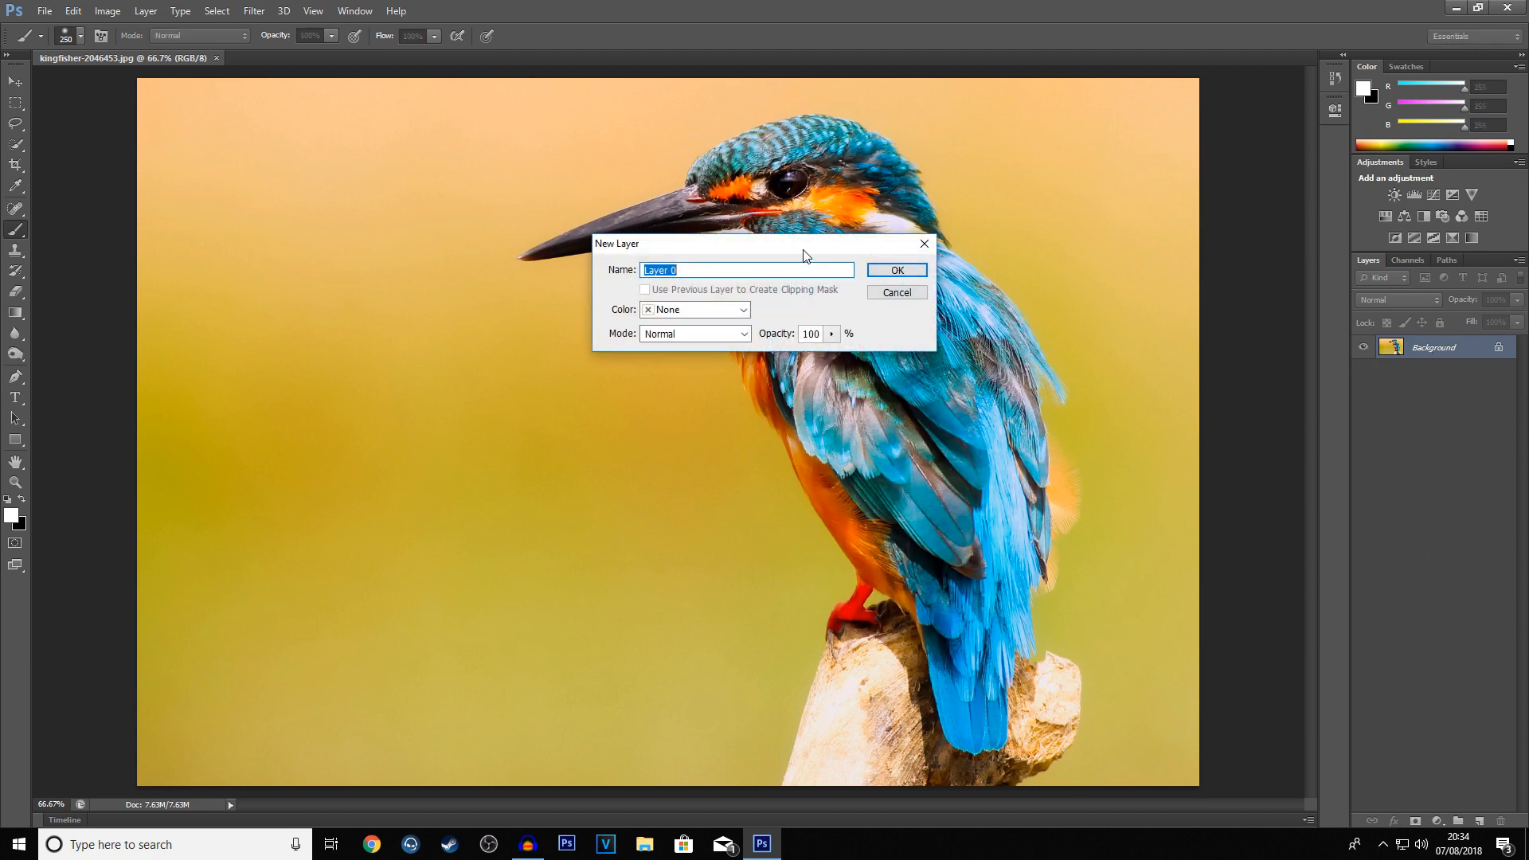
pyautogui.write('Background')
pyautogui.press('Return')
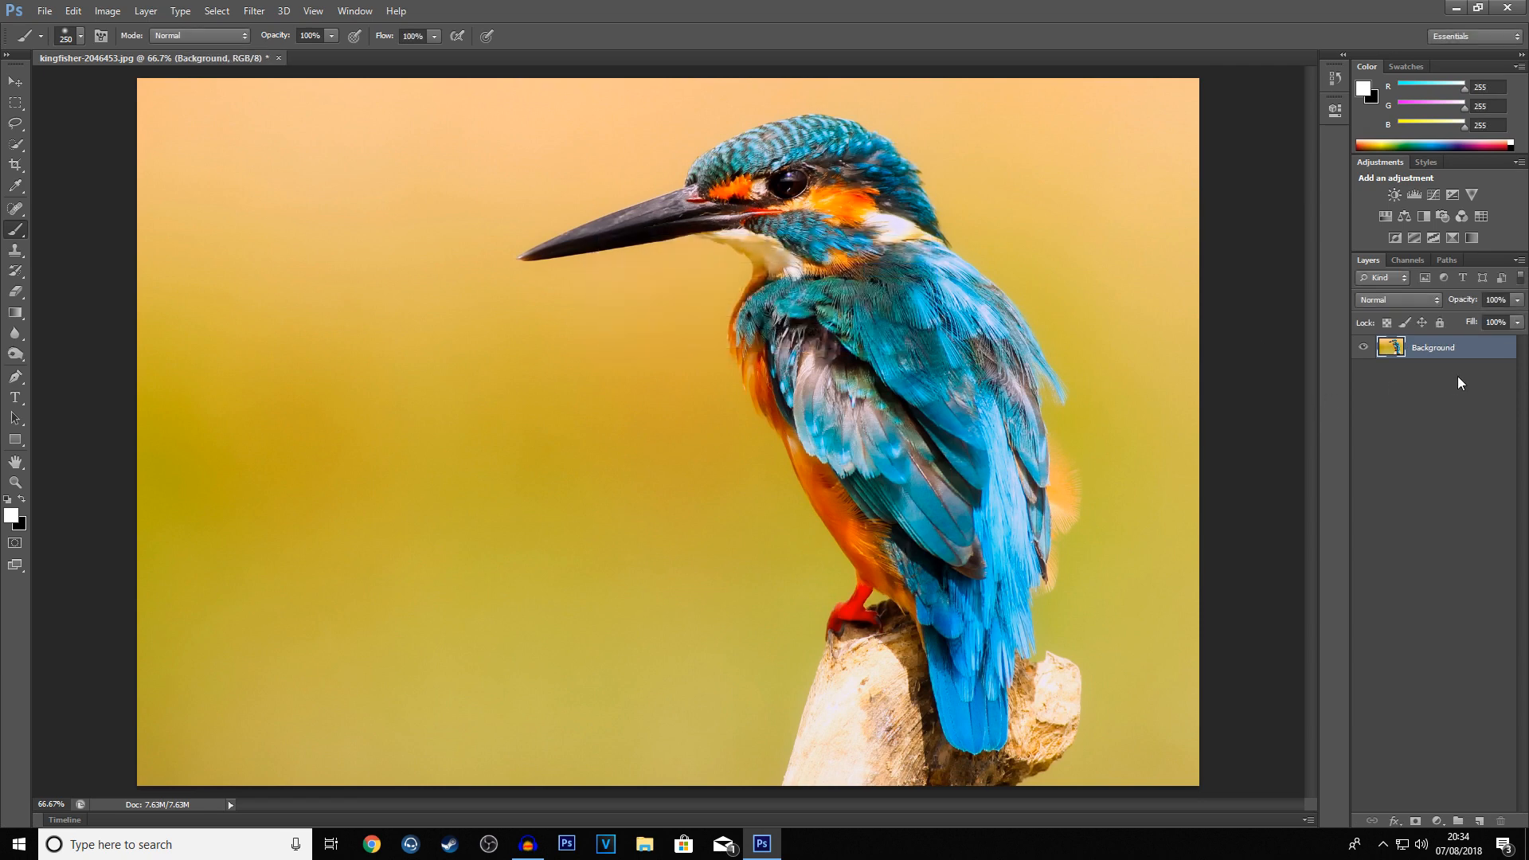
# - Duplicate the Background layer and rename the copy "Foreground"
pyautogui.moveTo(1452, 353); pyautogui.dragTo(1478, 820)
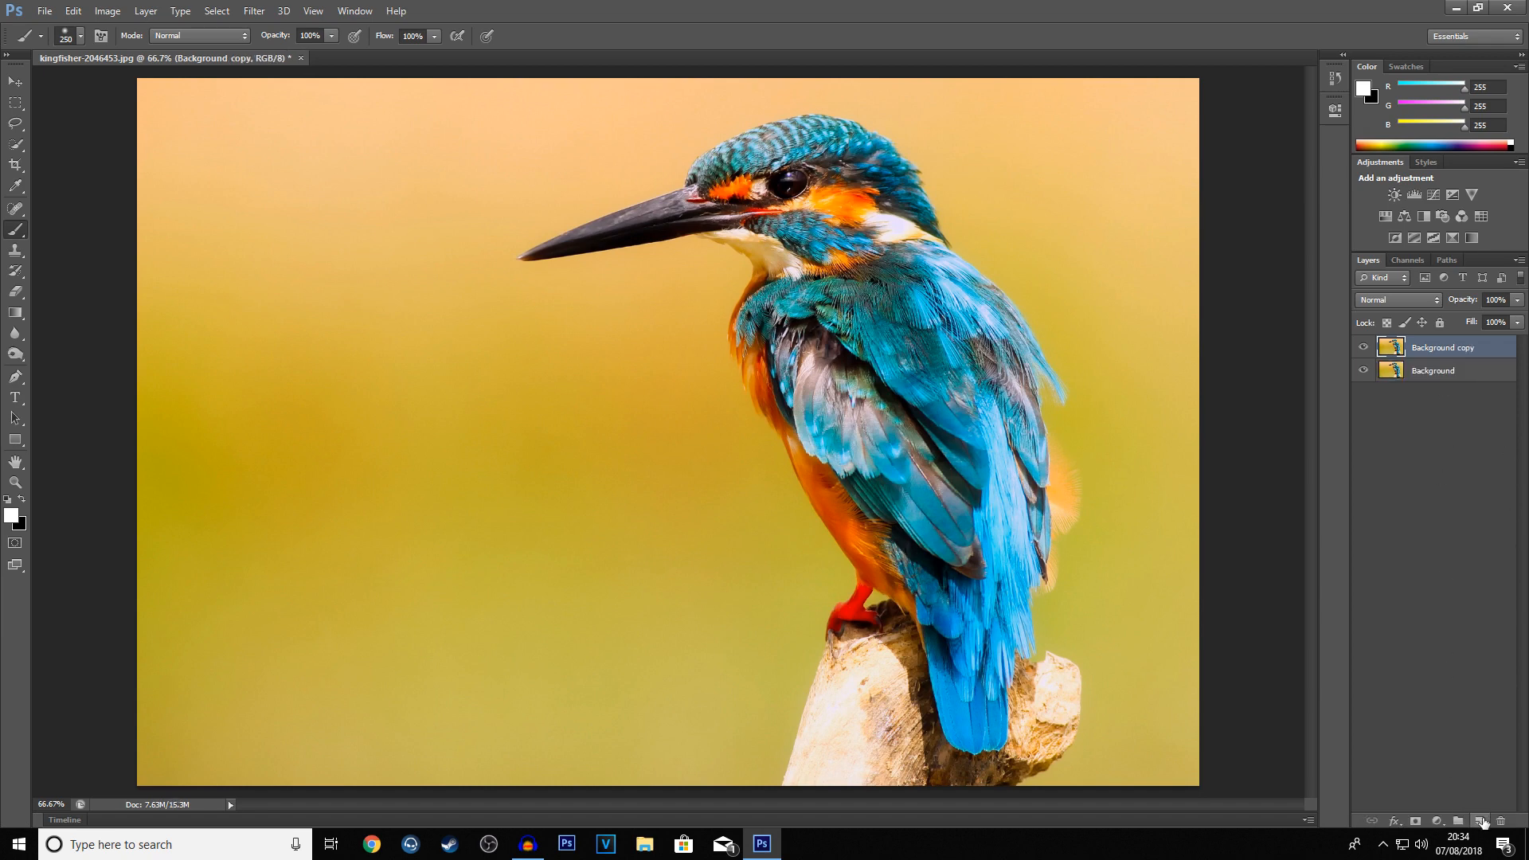
pyautogui.doubleClick(1434, 348)
pyautogui.write('Foreground')
pyautogui.click(1488, 398)
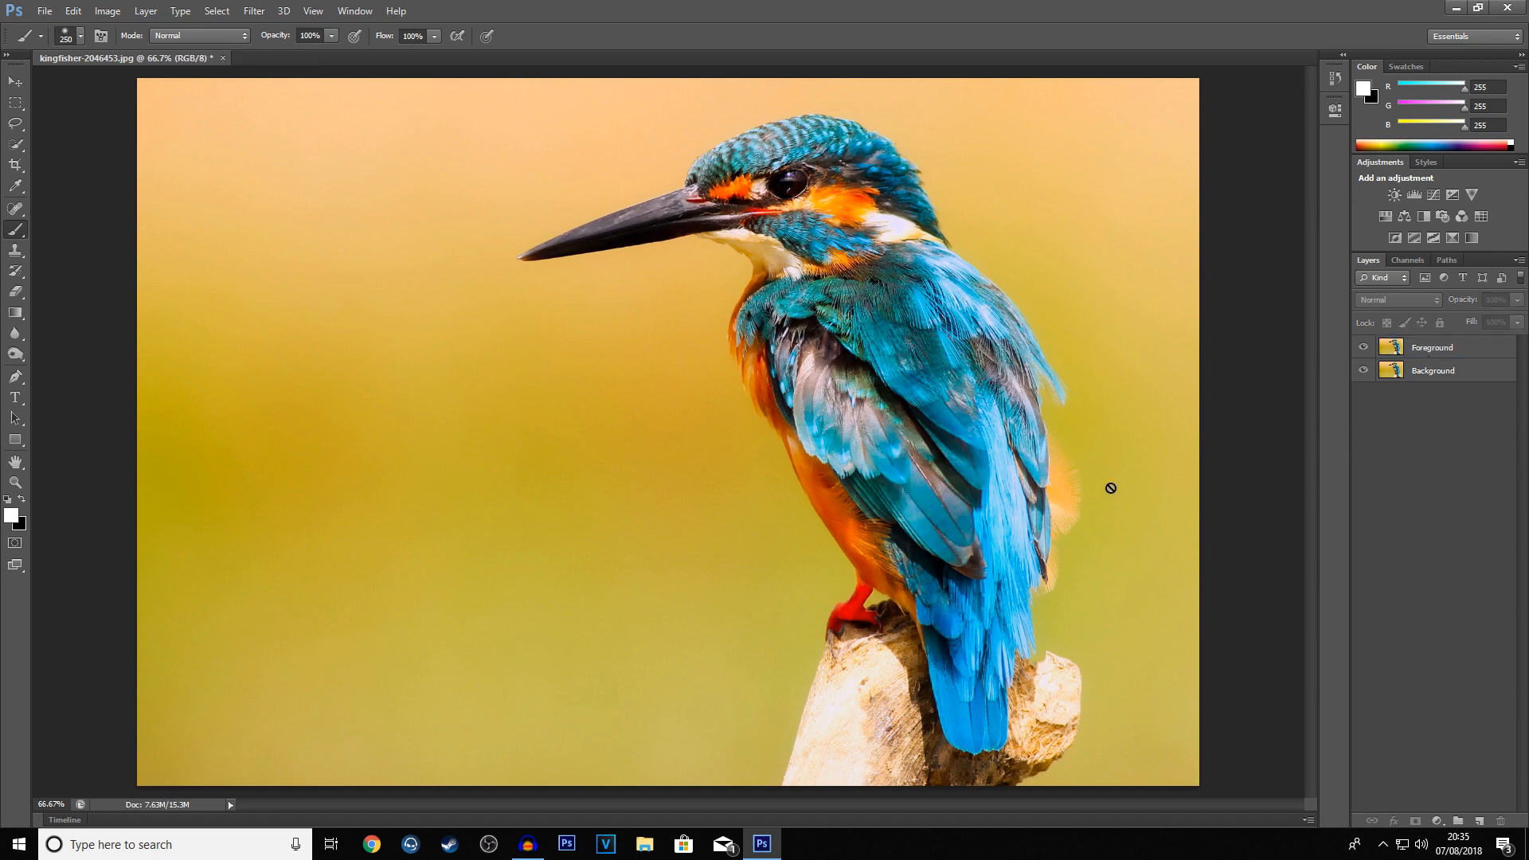
# - Hide the Foreground layer and lasso a loose outline around the kingfisher and its perch on the Background layer
pyautogui.click(1433, 348)
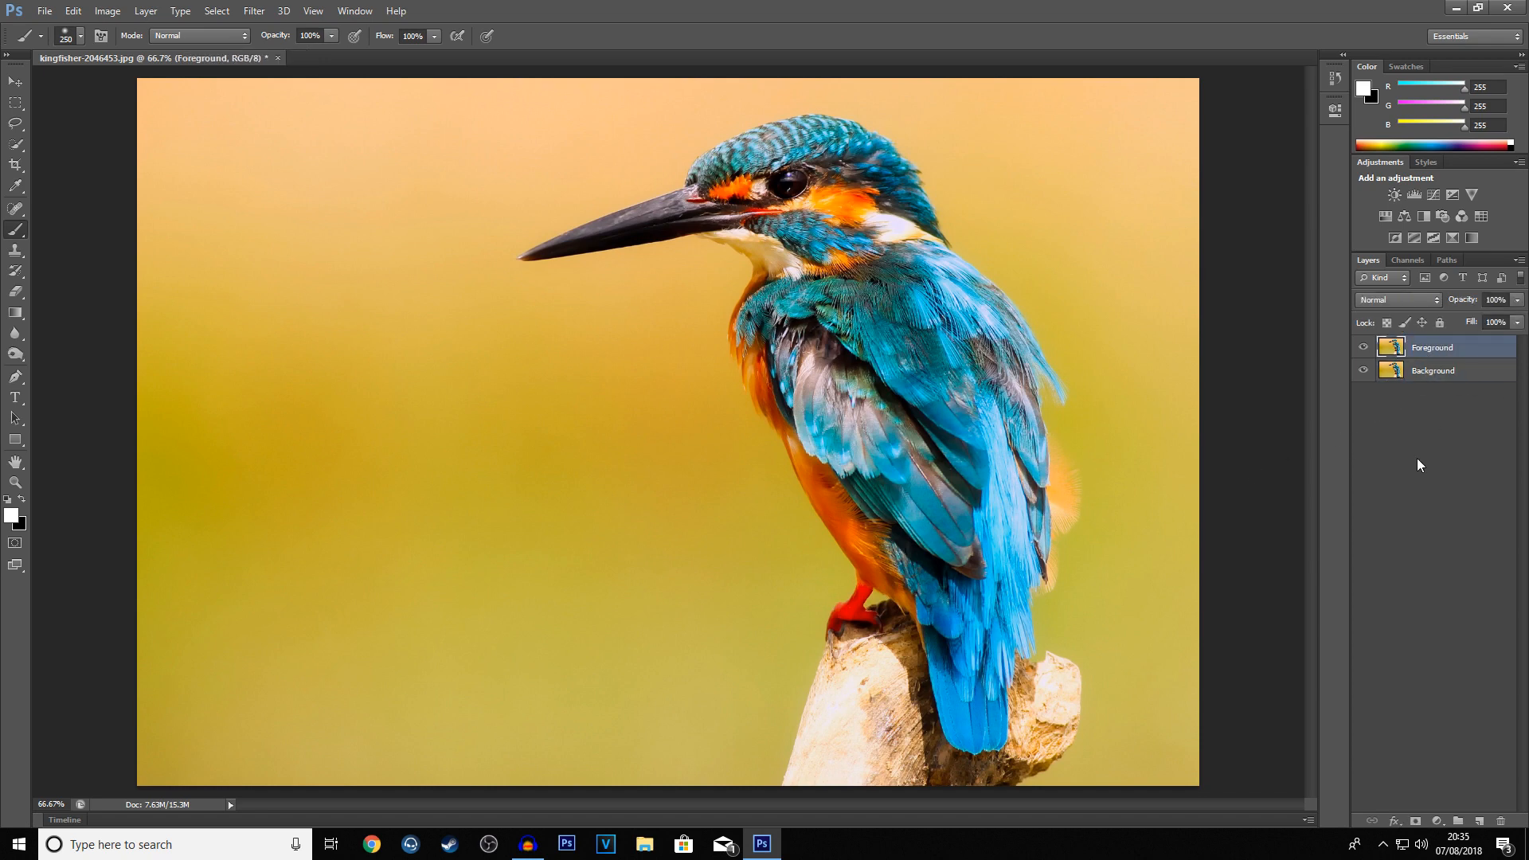
pyautogui.click(1363, 348)
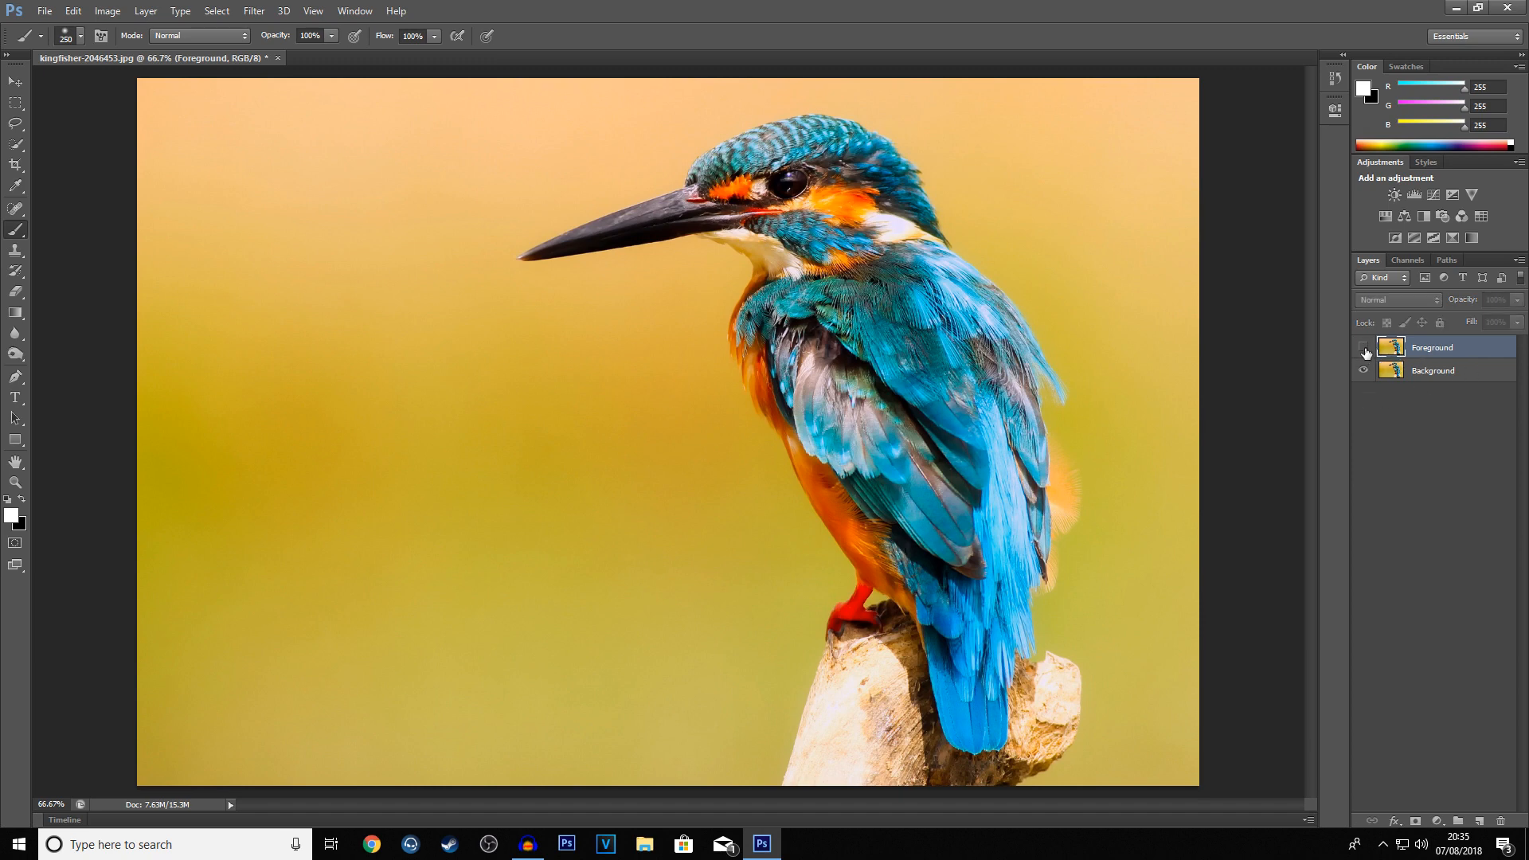
pyautogui.click(1452, 374)
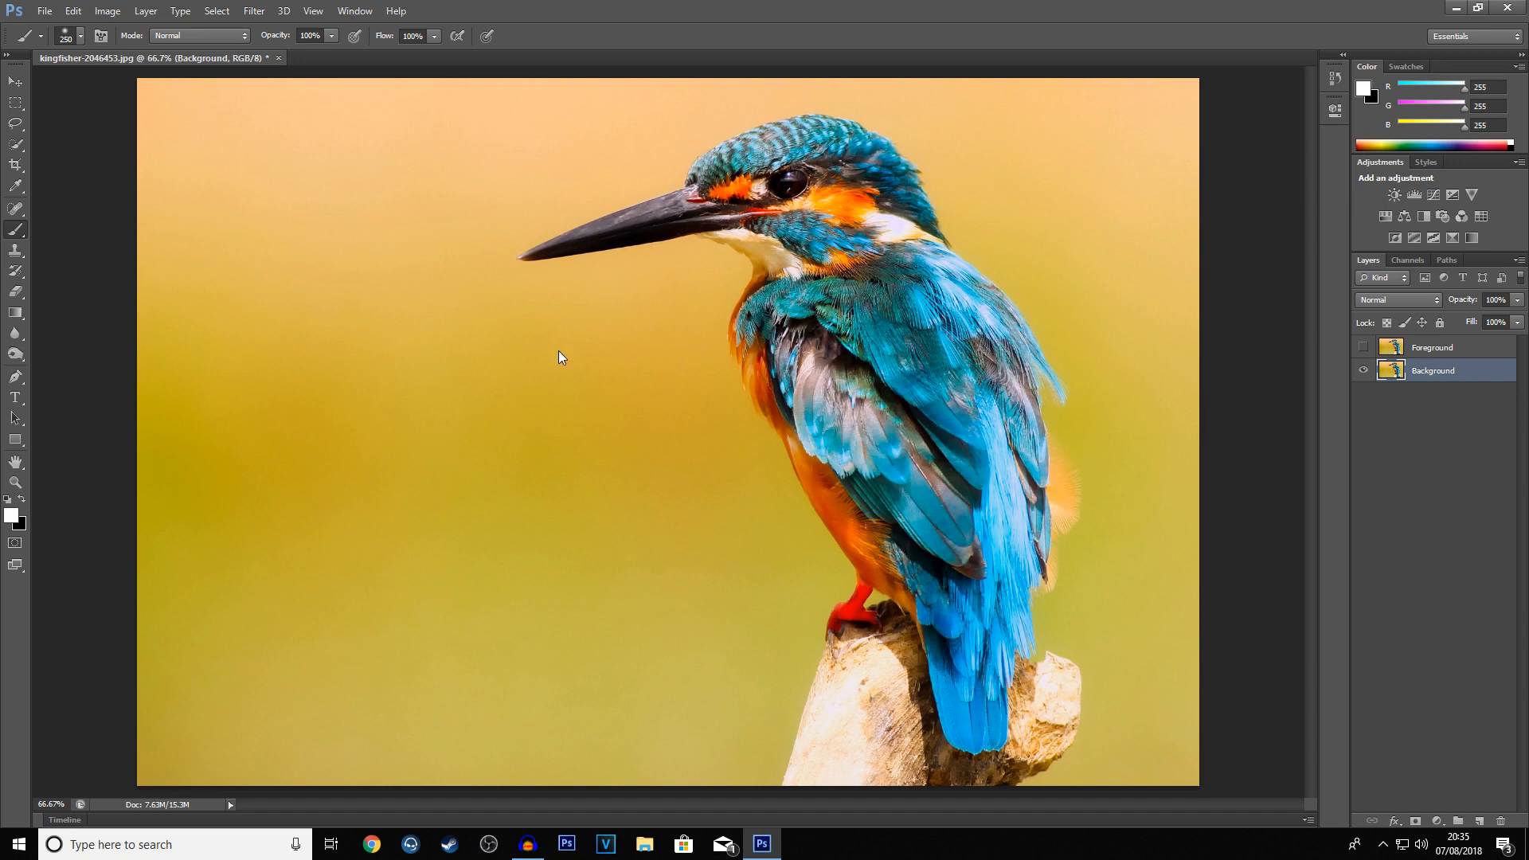
pyautogui.moveTo(14, 124); pyautogui.dragTo(56, 129)
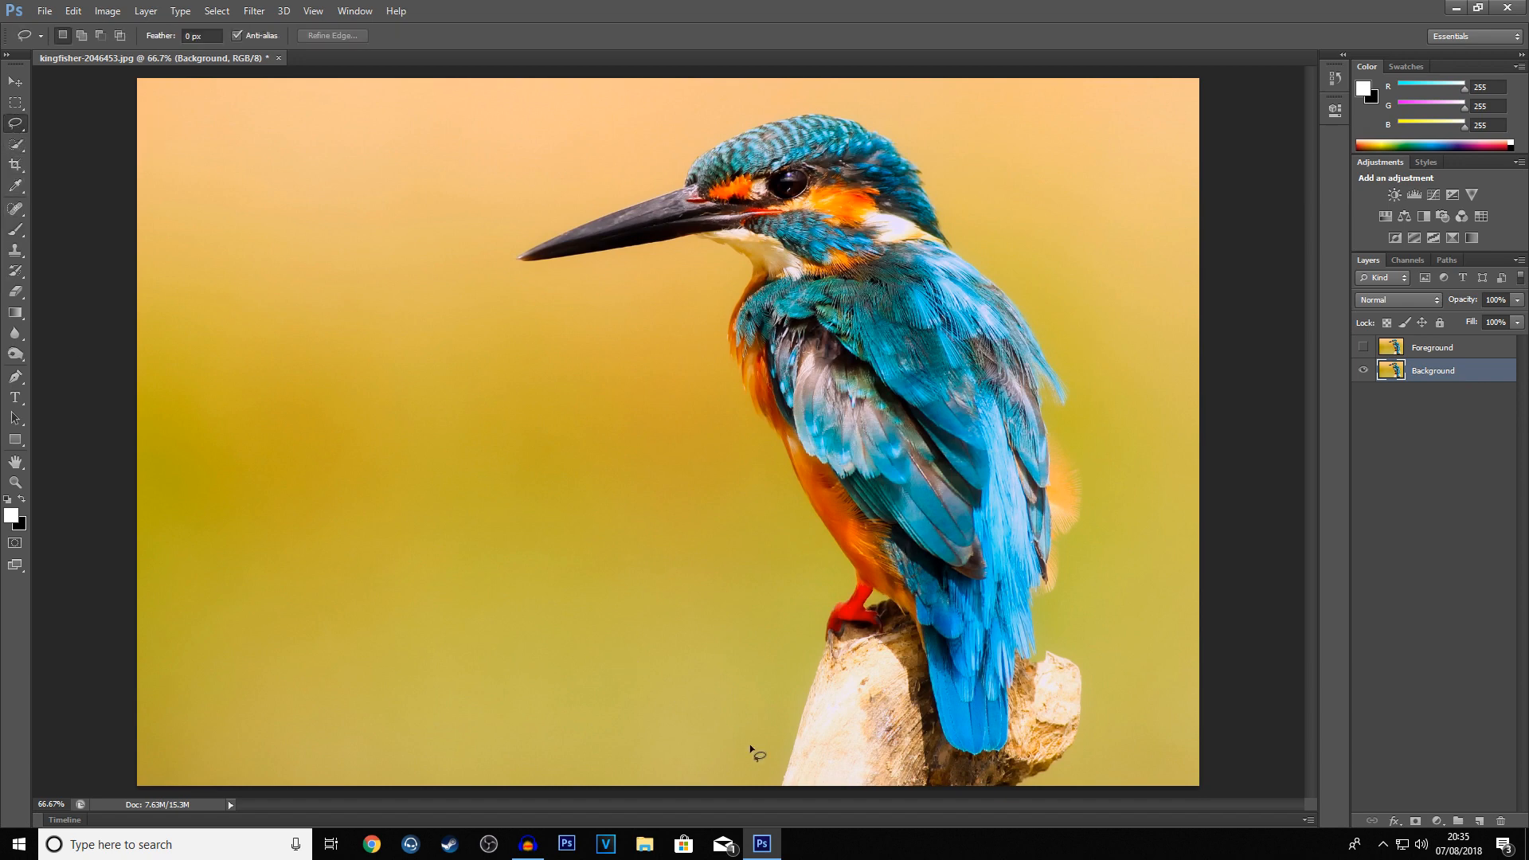
pyautogui.moveTo(749, 797); pyautogui.dragTo(795, 614)
pyautogui.moveTo(666, 299)
pyautogui.mouseDown()
pyautogui.moveTo(498, 285)
pyautogui.moveTo(494, 244)
pyautogui.moveTo(547, 184)
pyautogui.moveTo(747, 98)
pyautogui.moveTo(862, 89)
pyautogui.moveTo(951, 127)
pyautogui.moveTo(1120, 397)
pyautogui.moveTo(1120, 709)
pyautogui.moveTo(1101, 793)
pyautogui.mouseUp()
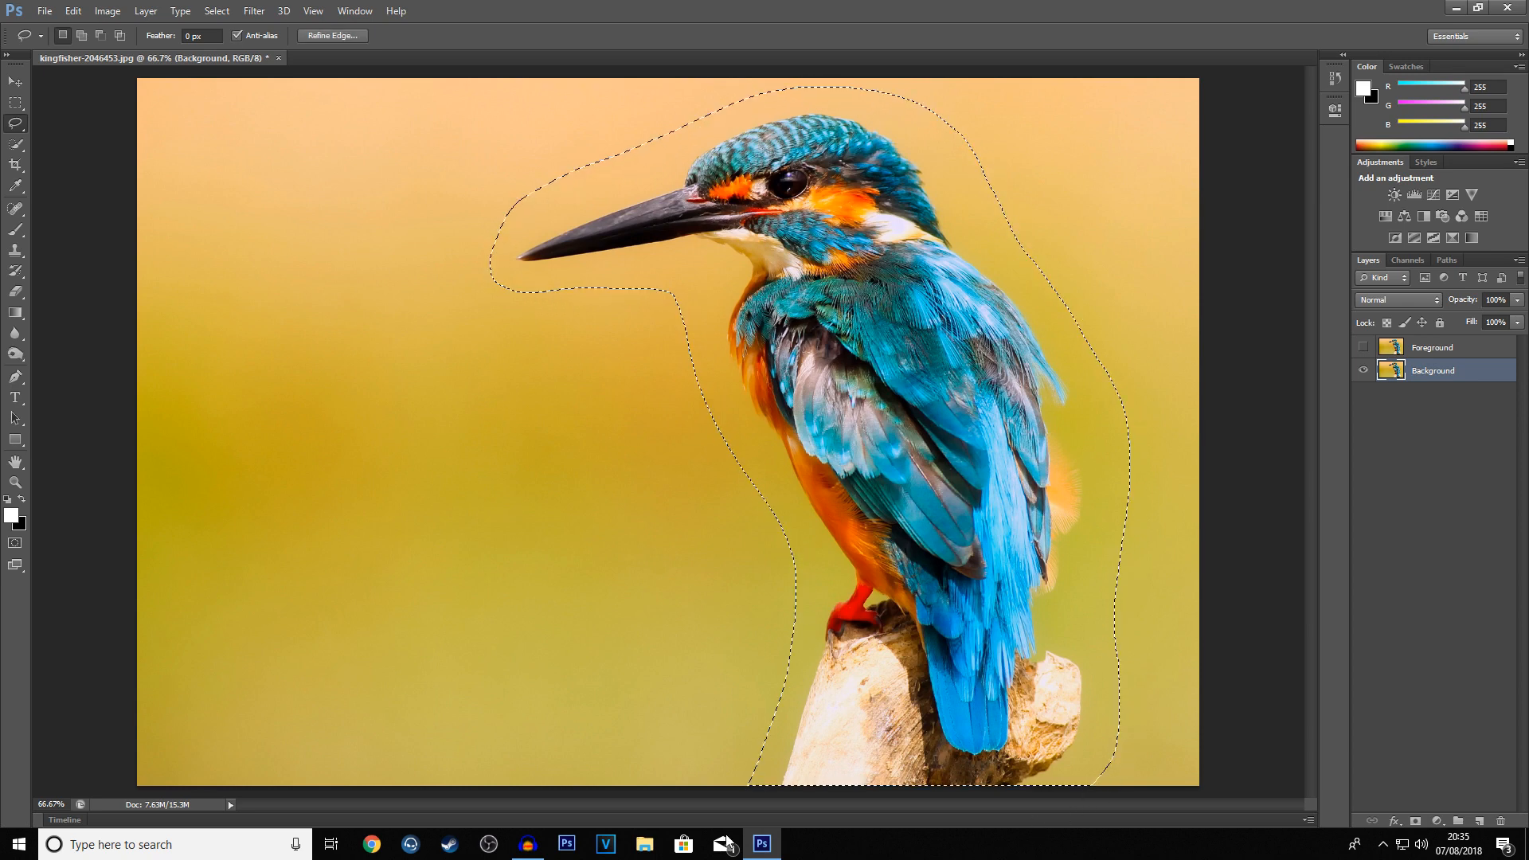
# - Fill the selected bird area with Content-Aware at Normal mode and 100% opacity, and clear the selection
pyautogui.rightClick(855, 314)
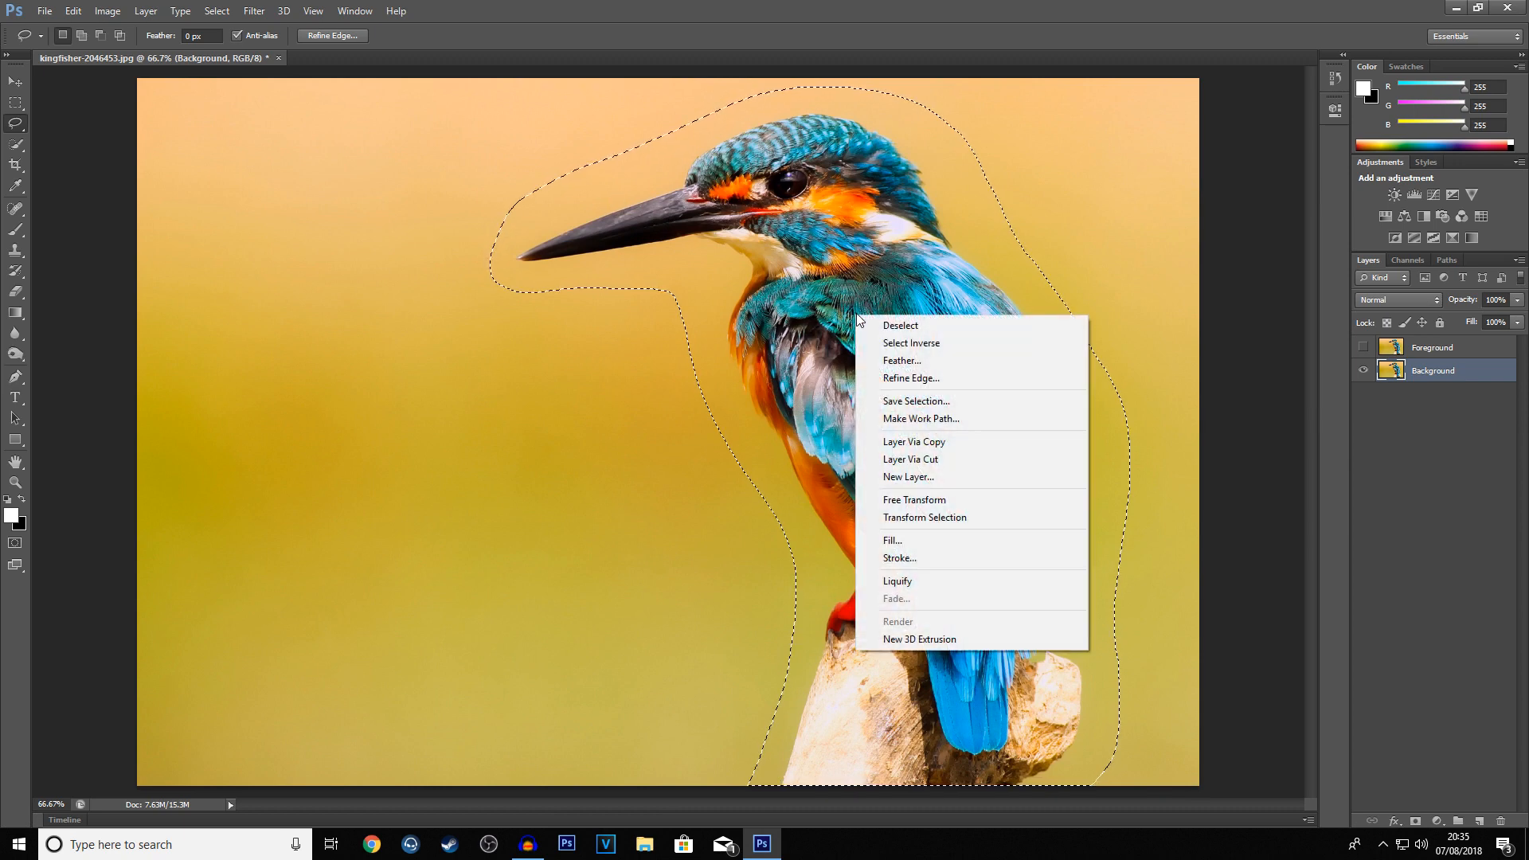
pyautogui.click(922, 540)
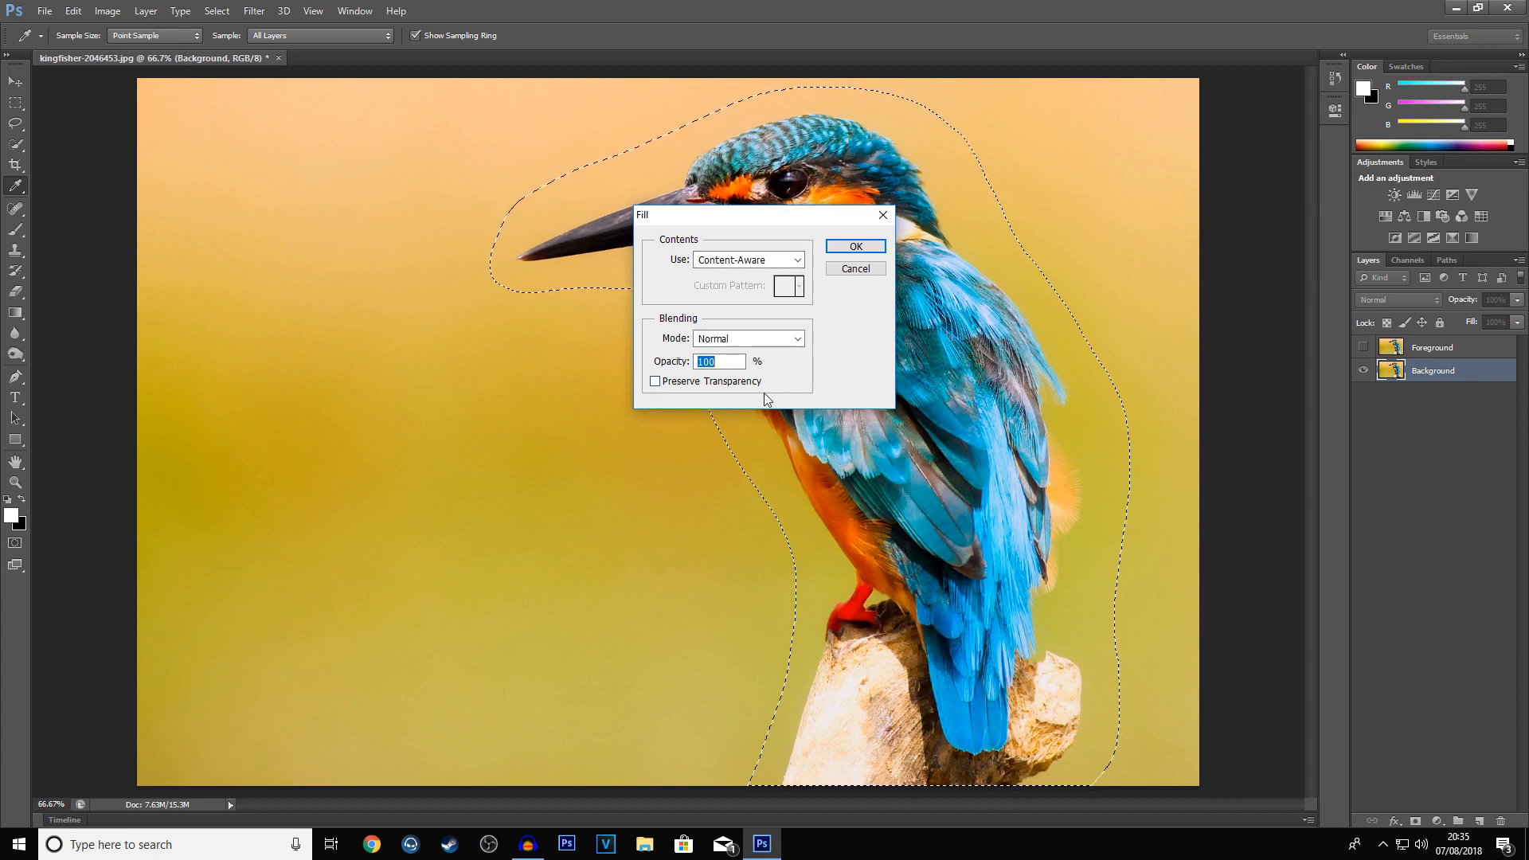
pyautogui.click(847, 252)
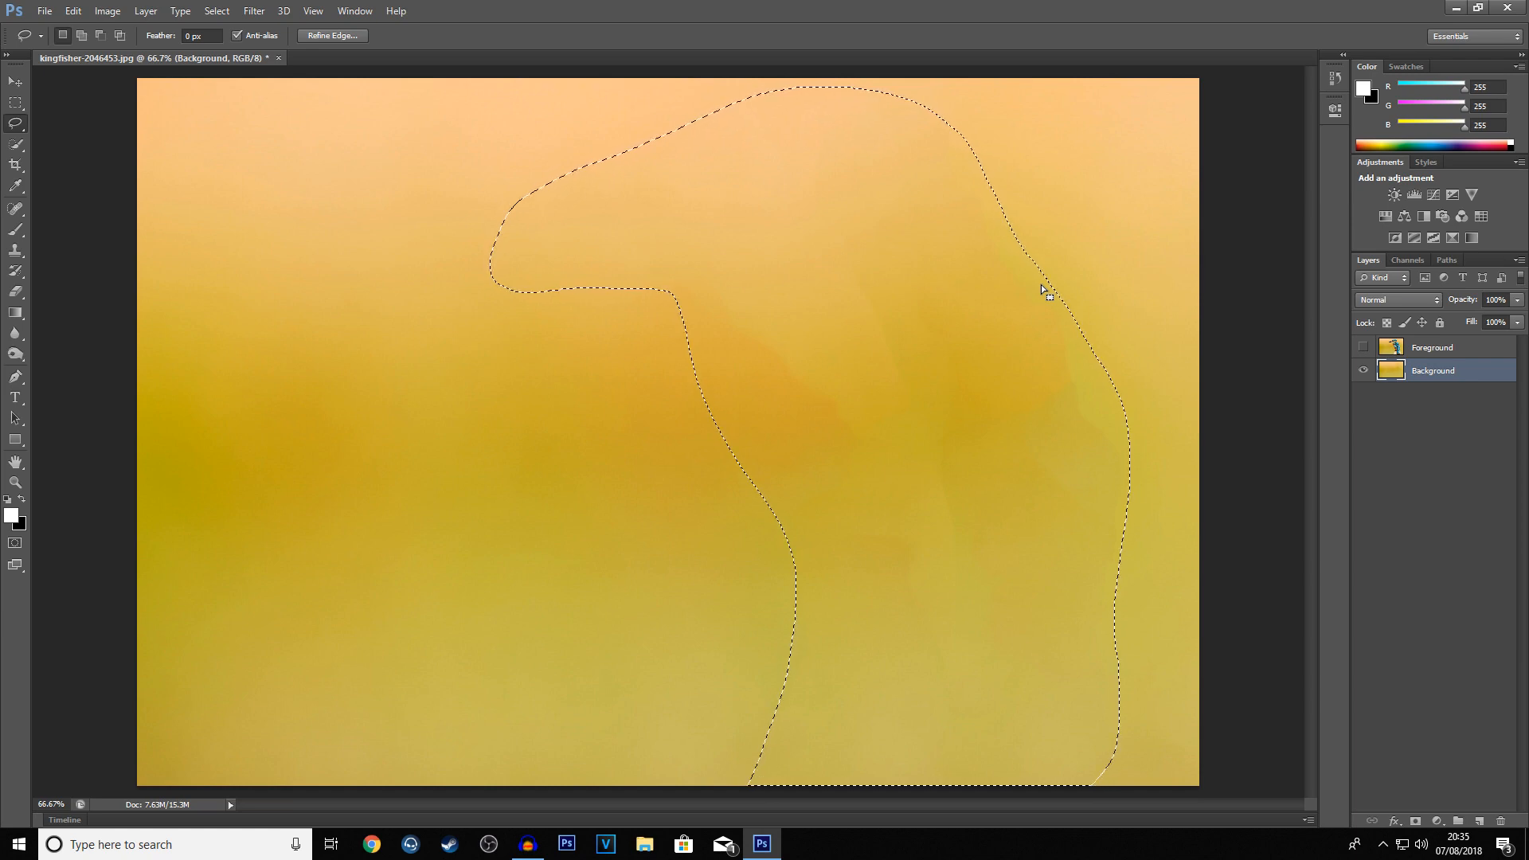
pyautogui.hotkey('ctrl', 'd')
# - Show the Foreground layer and quick-select the kingfisher and perch with a 50 px brush, subtracting the surrounding backdrop
pyautogui.click(1363, 345)
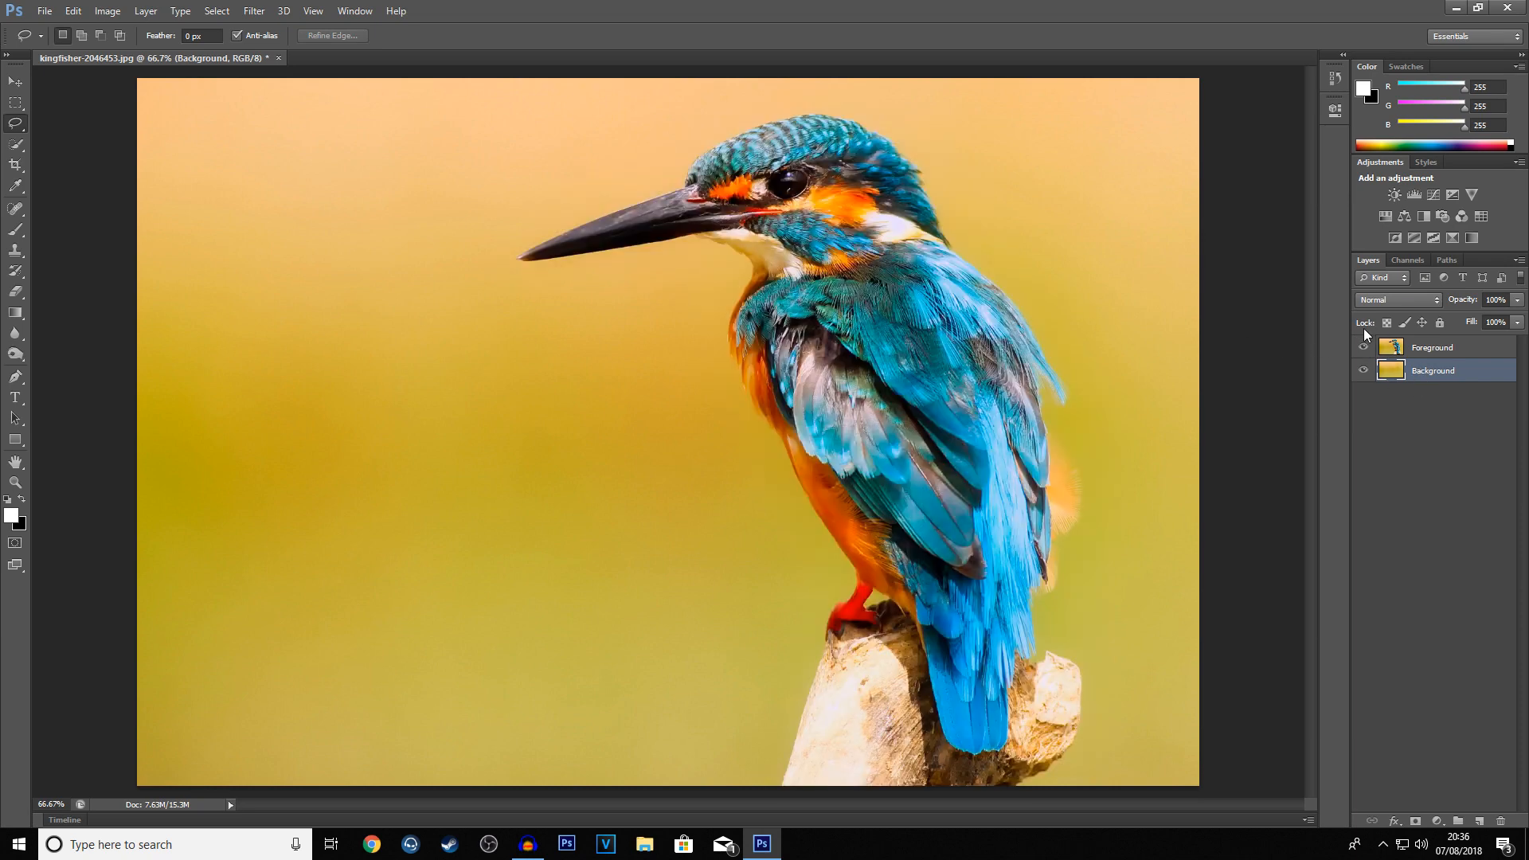
pyautogui.click(1441, 354)
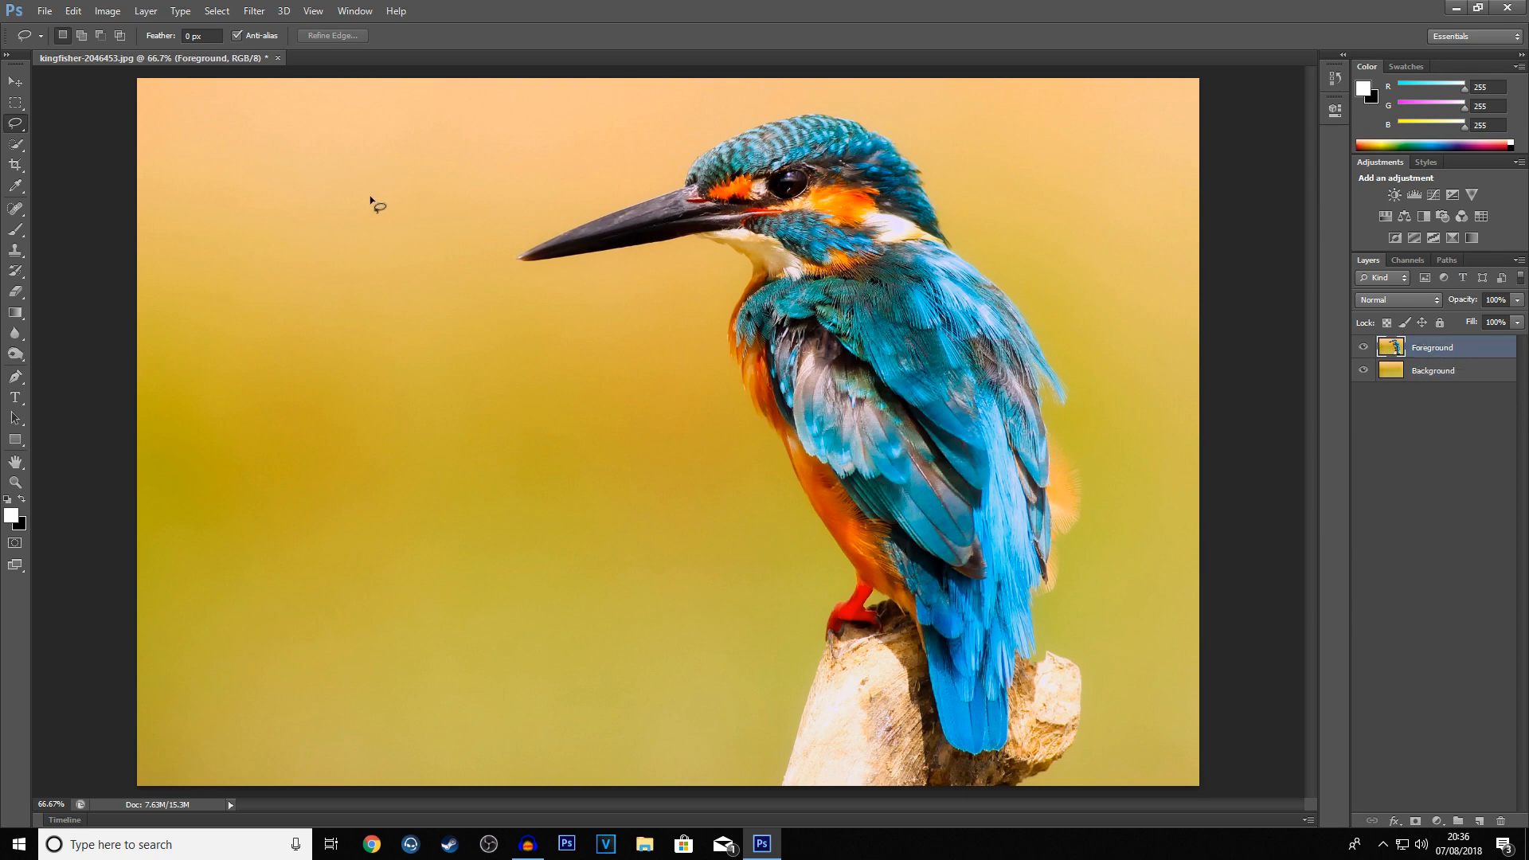
pyautogui.click(19, 151)
pyautogui.press(']')
pyautogui.moveTo(866, 385)
pyautogui.mouseDown()
pyautogui.moveTo(894, 406)
pyautogui.moveTo(906, 572)
pyautogui.moveTo(880, 659)
pyautogui.moveTo(907, 766)
pyautogui.moveTo(958, 726)
pyautogui.moveTo(1019, 715)
pyautogui.moveTo(1025, 743)
pyautogui.moveTo(1049, 689)
pyautogui.moveTo(1004, 674)
pyautogui.moveTo(1001, 618)
pyautogui.moveTo(1040, 558)
pyautogui.moveTo(1042, 575)
pyautogui.moveTo(1055, 497)
pyautogui.moveTo(1017, 384)
pyautogui.moveTo(1028, 368)
pyautogui.moveTo(1049, 389)
pyautogui.moveTo(871, 150)
pyautogui.moveTo(766, 165)
pyautogui.moveTo(647, 221)
pyautogui.moveTo(704, 215)
pyautogui.moveTo(728, 156)
pyautogui.moveTo(786, 140)
pyautogui.moveTo(758, 149)
pyautogui.moveTo(767, 266)
pyautogui.moveTo(740, 227)
pyautogui.moveTo(707, 225)
pyautogui.moveTo(767, 264)
pyautogui.moveTo(760, 377)
pyautogui.mouseUp()
pyautogui.moveTo(898, 631); pyautogui.dragTo(915, 625)
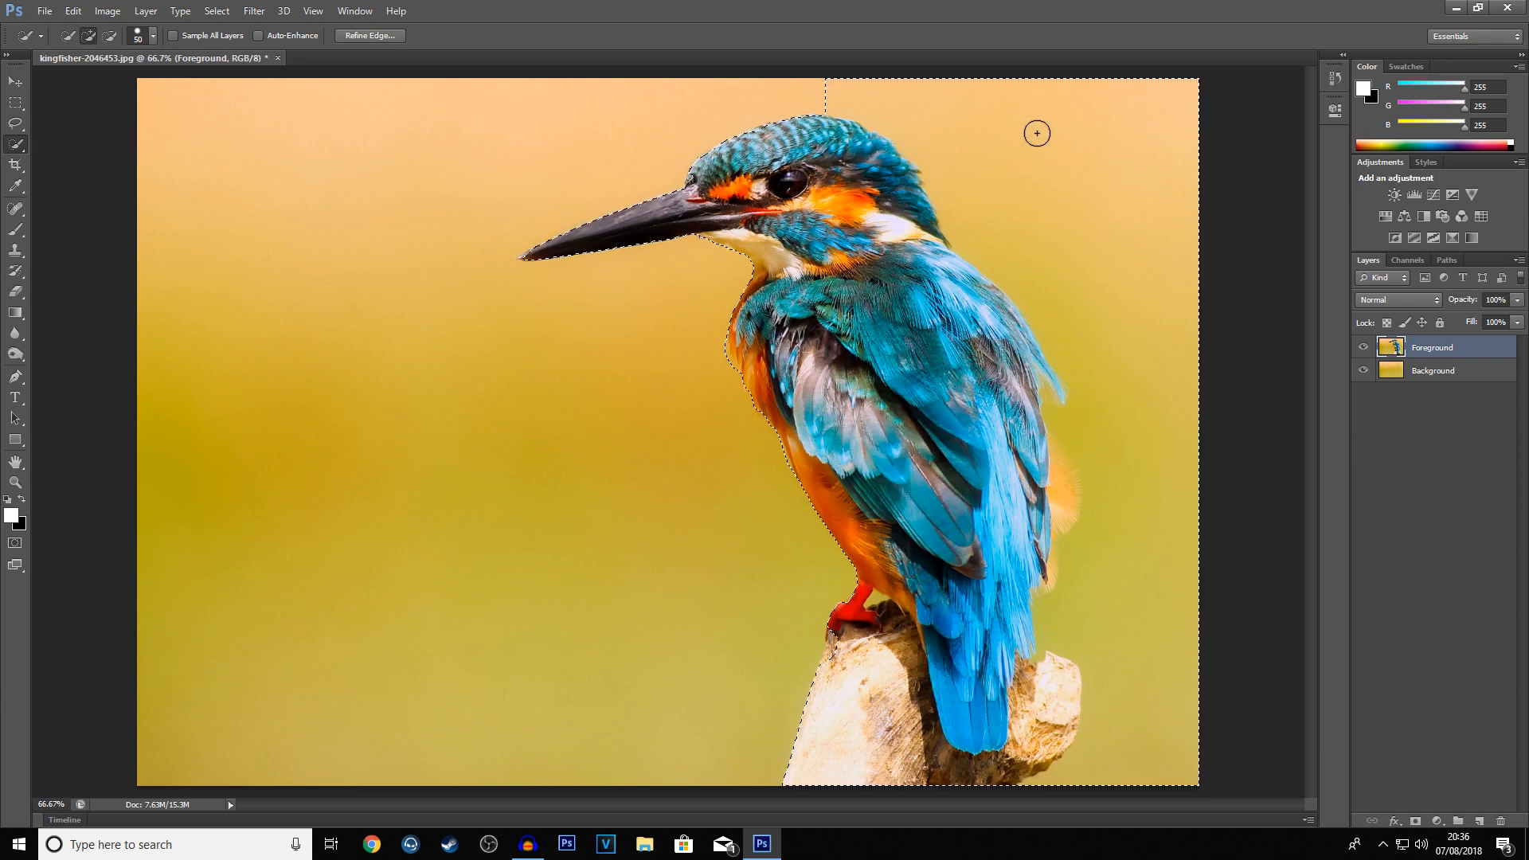
pyautogui.press('alt')
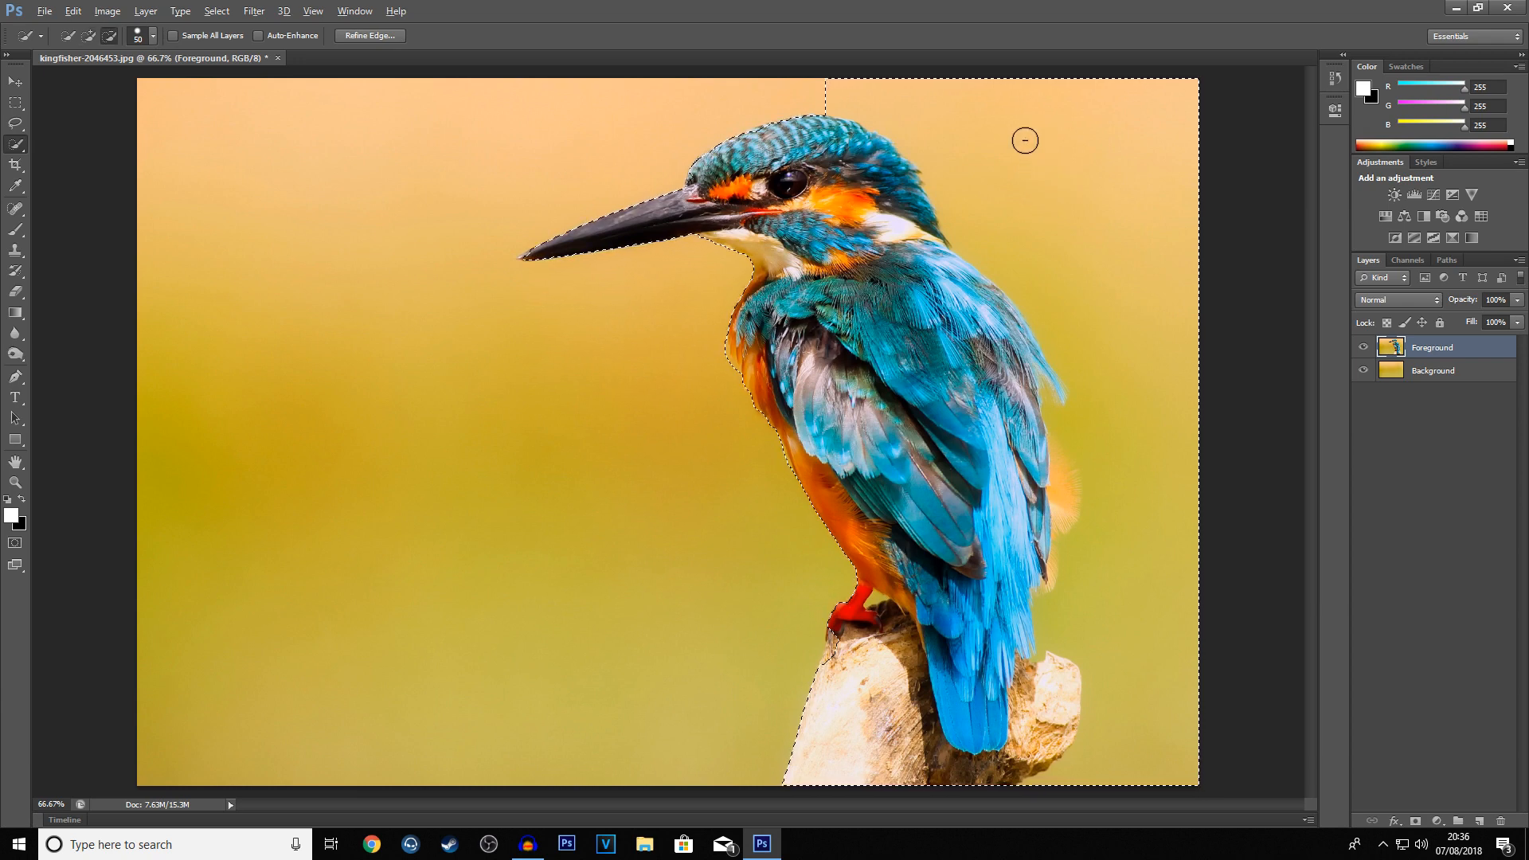
pyautogui.moveTo(993, 119)
pyautogui.mouseDown()
pyautogui.moveTo(1028, 187)
pyautogui.moveTo(943, 114)
pyautogui.moveTo(1049, 141)
pyautogui.moveTo(1107, 231)
pyautogui.moveTo(1147, 450)
pyautogui.moveTo(1116, 465)
pyautogui.moveTo(1152, 520)
pyautogui.moveTo(1147, 606)
pyautogui.mouseUp()
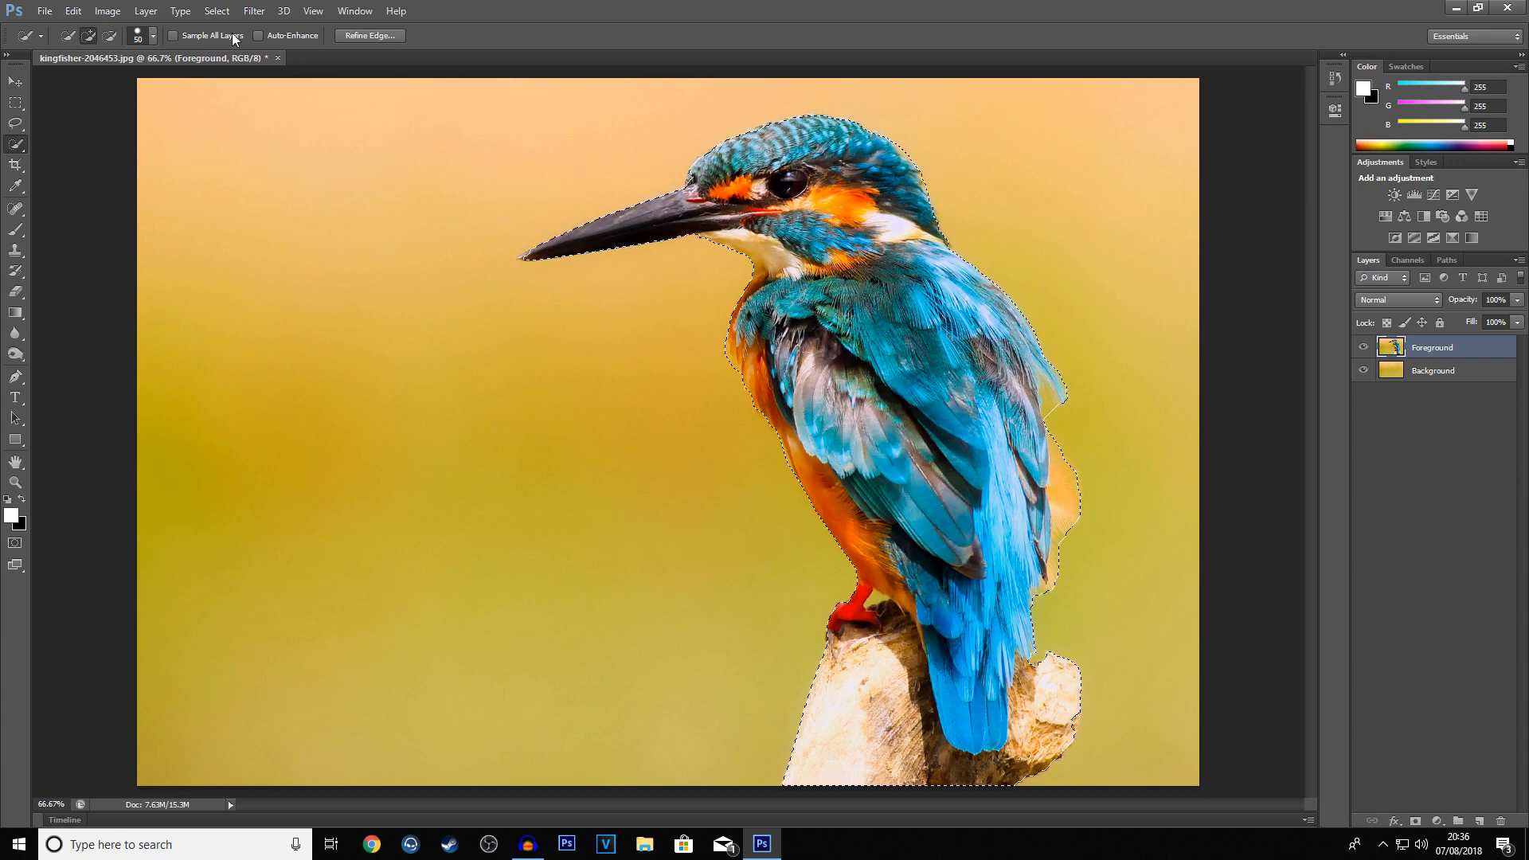
# - Refine the selection's edge by brushing around the bird and perch outline with a size 90 Refine Radius brush
pyautogui.click(216, 11)
pyautogui.click(243, 170)
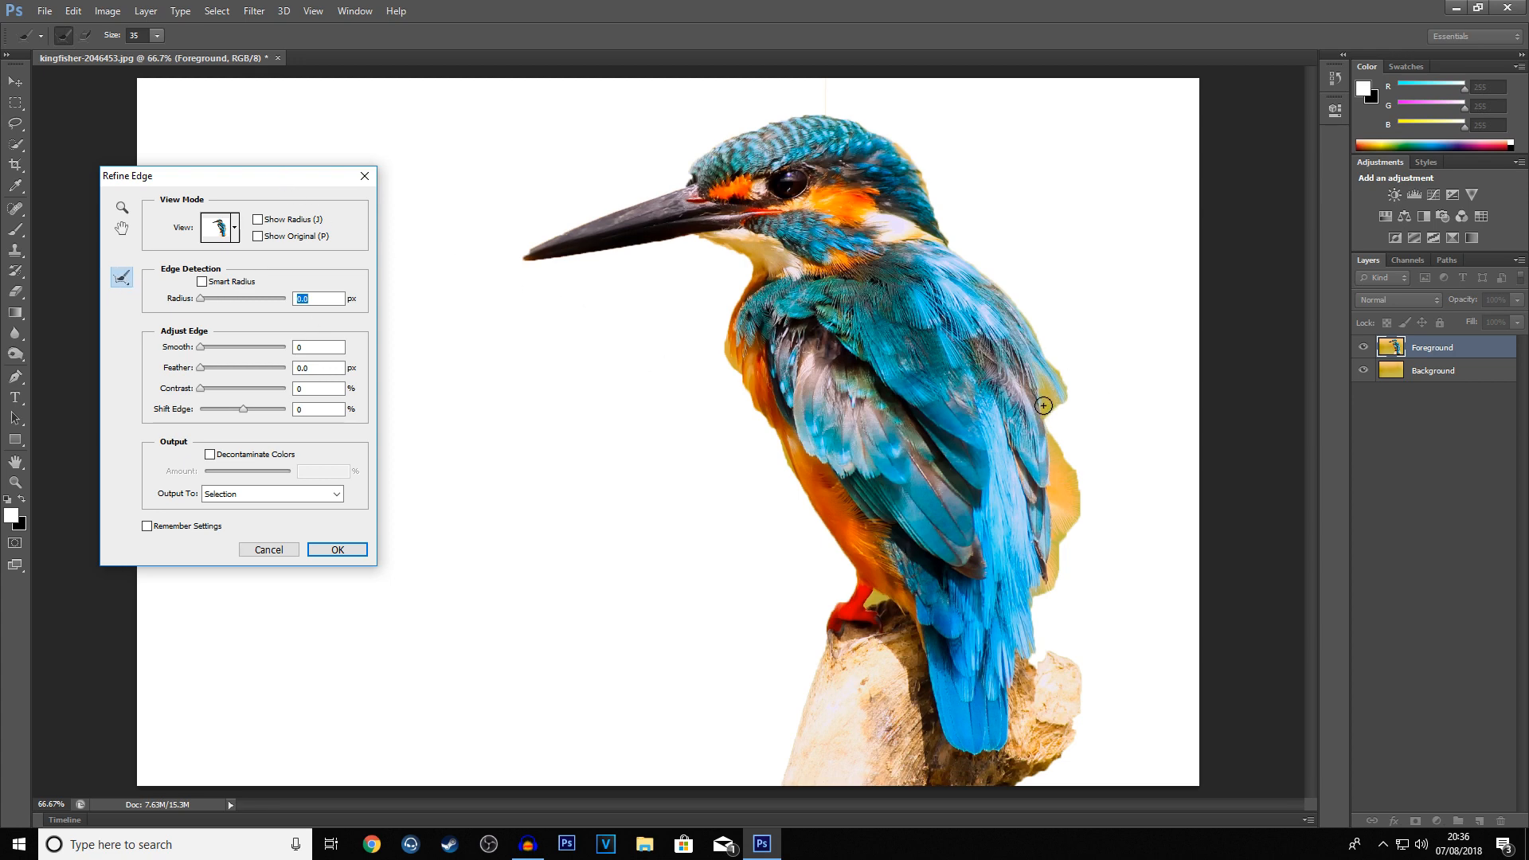
pyautogui.press(']')
pyautogui.press(']')
pyautogui.press(']')
pyautogui.press(']')
pyautogui.press(']')
pyautogui.press(']')
pyautogui.moveTo(1052, 479)
pyautogui.mouseDown()
pyautogui.moveTo(1073, 468)
pyautogui.moveTo(1022, 323)
pyautogui.mouseUp()
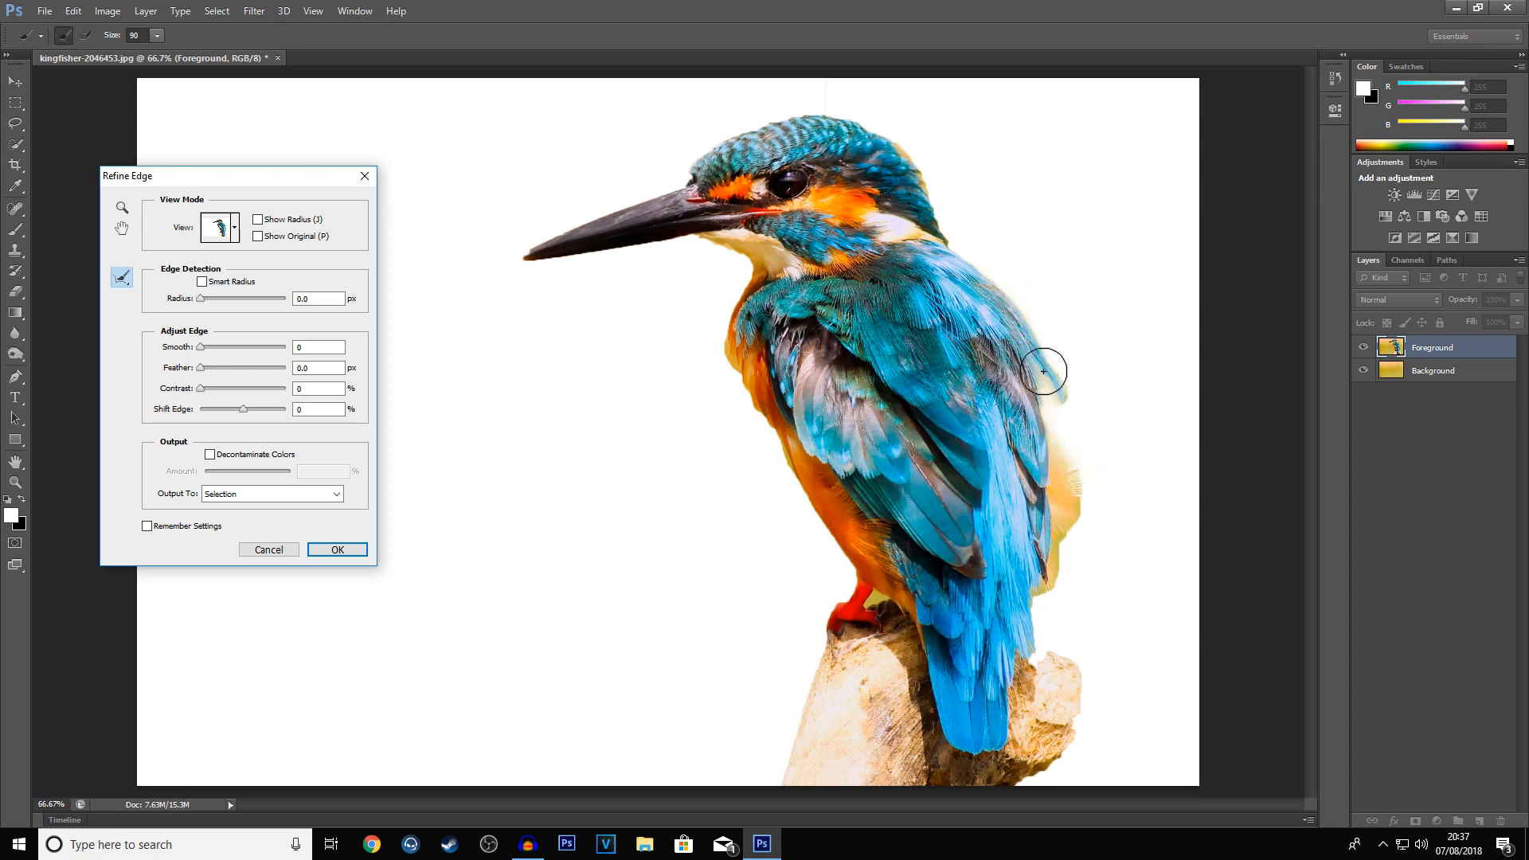
pyautogui.moveTo(1065, 614)
pyautogui.mouseDown()
pyautogui.moveTo(1072, 681)
pyautogui.moveTo(1042, 777)
pyautogui.mouseUp()
pyautogui.moveTo(1024, 304)
pyautogui.mouseDown()
pyautogui.moveTo(885, 141)
pyautogui.moveTo(825, 124)
pyautogui.moveTo(688, 169)
pyautogui.moveTo(542, 254)
pyautogui.moveTo(567, 272)
pyautogui.moveTo(662, 252)
pyautogui.moveTo(733, 268)
pyautogui.moveTo(741, 407)
pyautogui.moveTo(833, 602)
pyautogui.mouseUp()
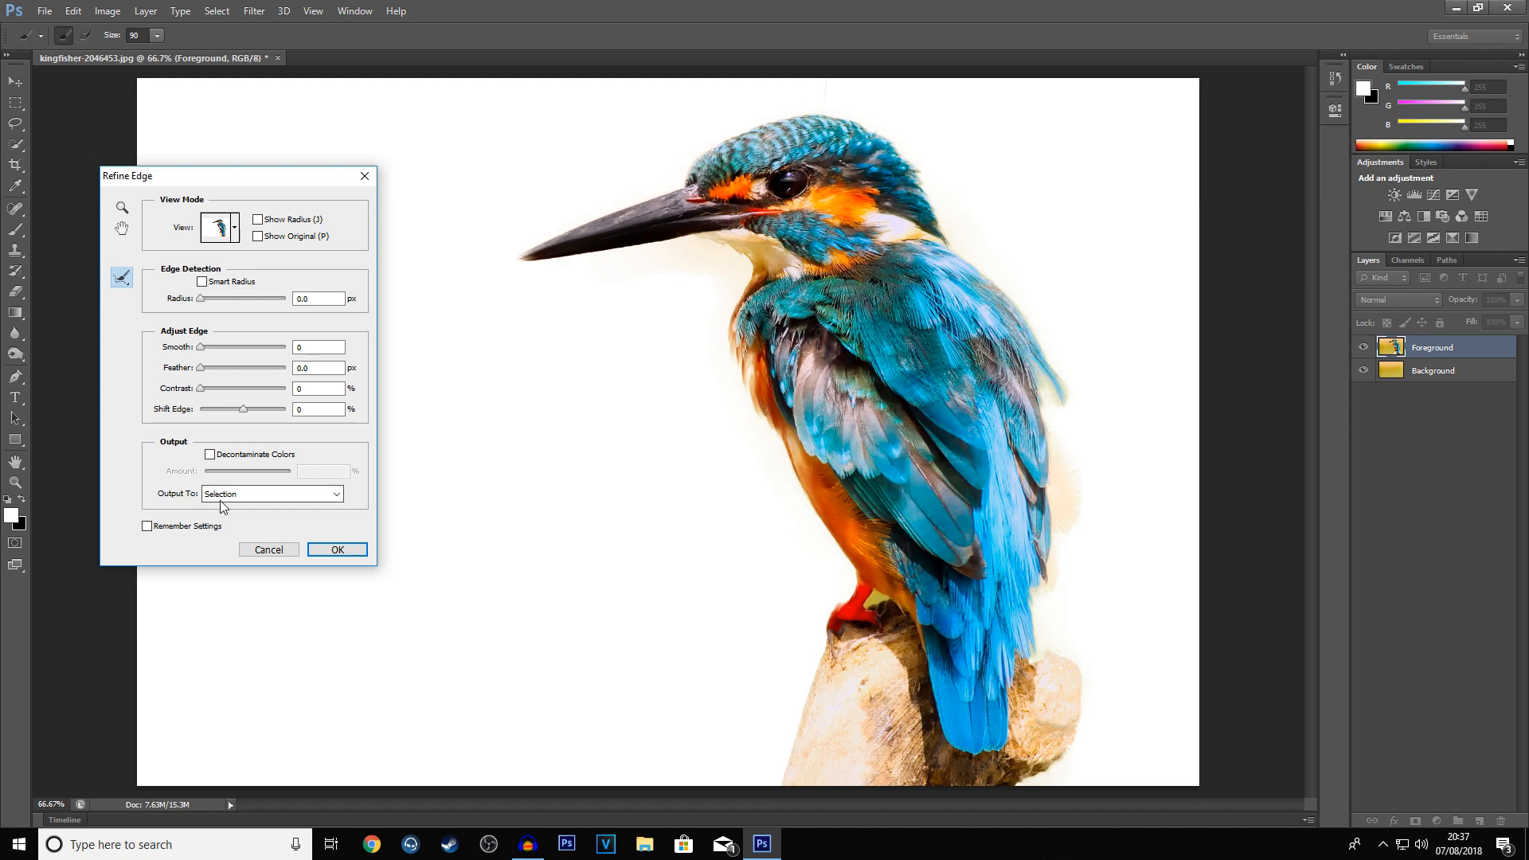
# - Output the refined selection as a layer mask on the Foreground layer
pyautogui.click(247, 494)
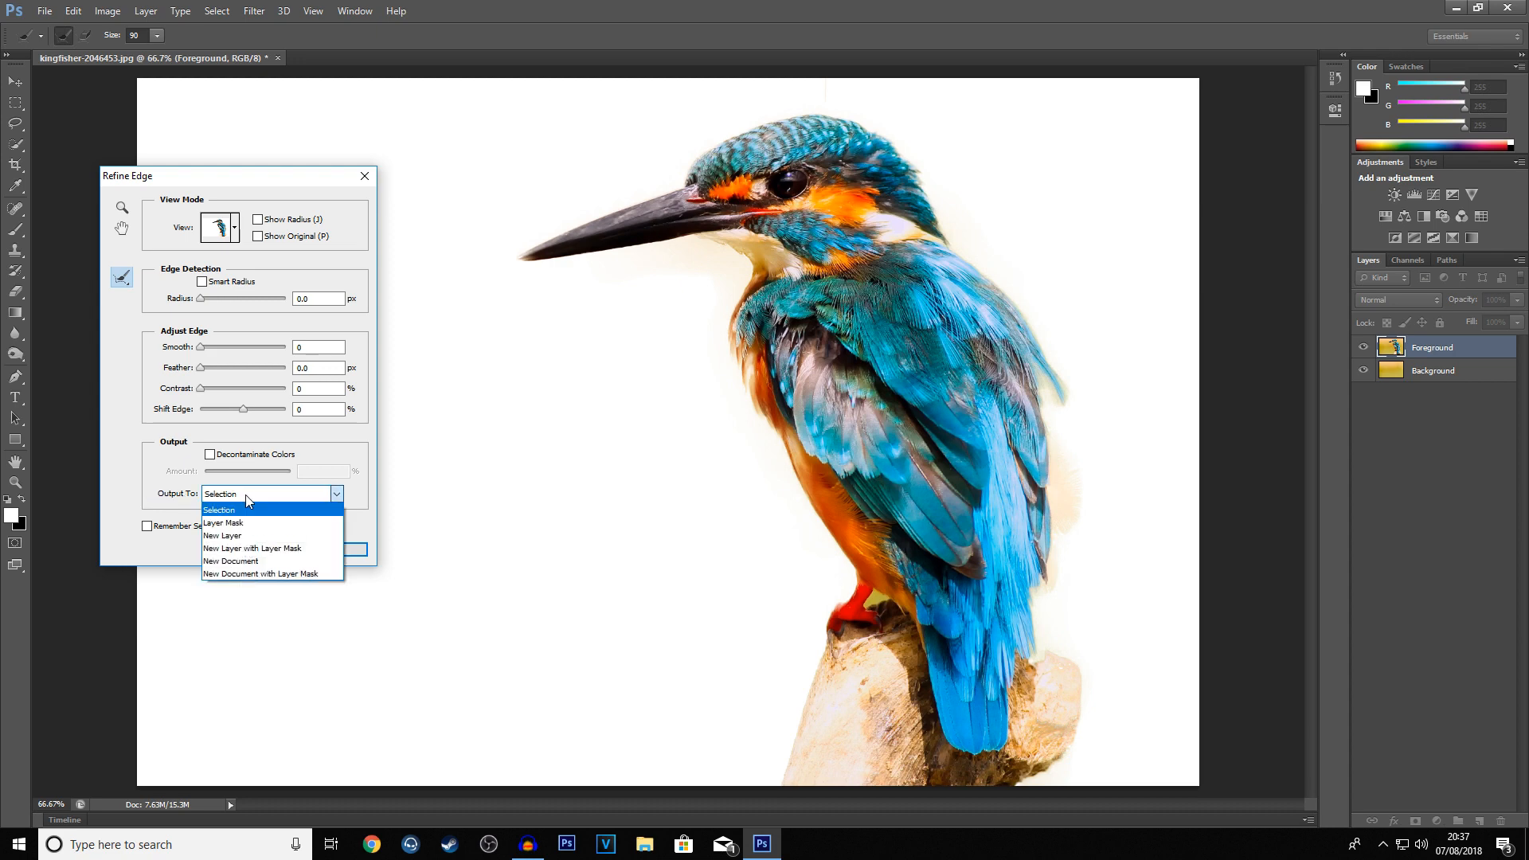
pyautogui.click(224, 523)
pyautogui.click(337, 549)
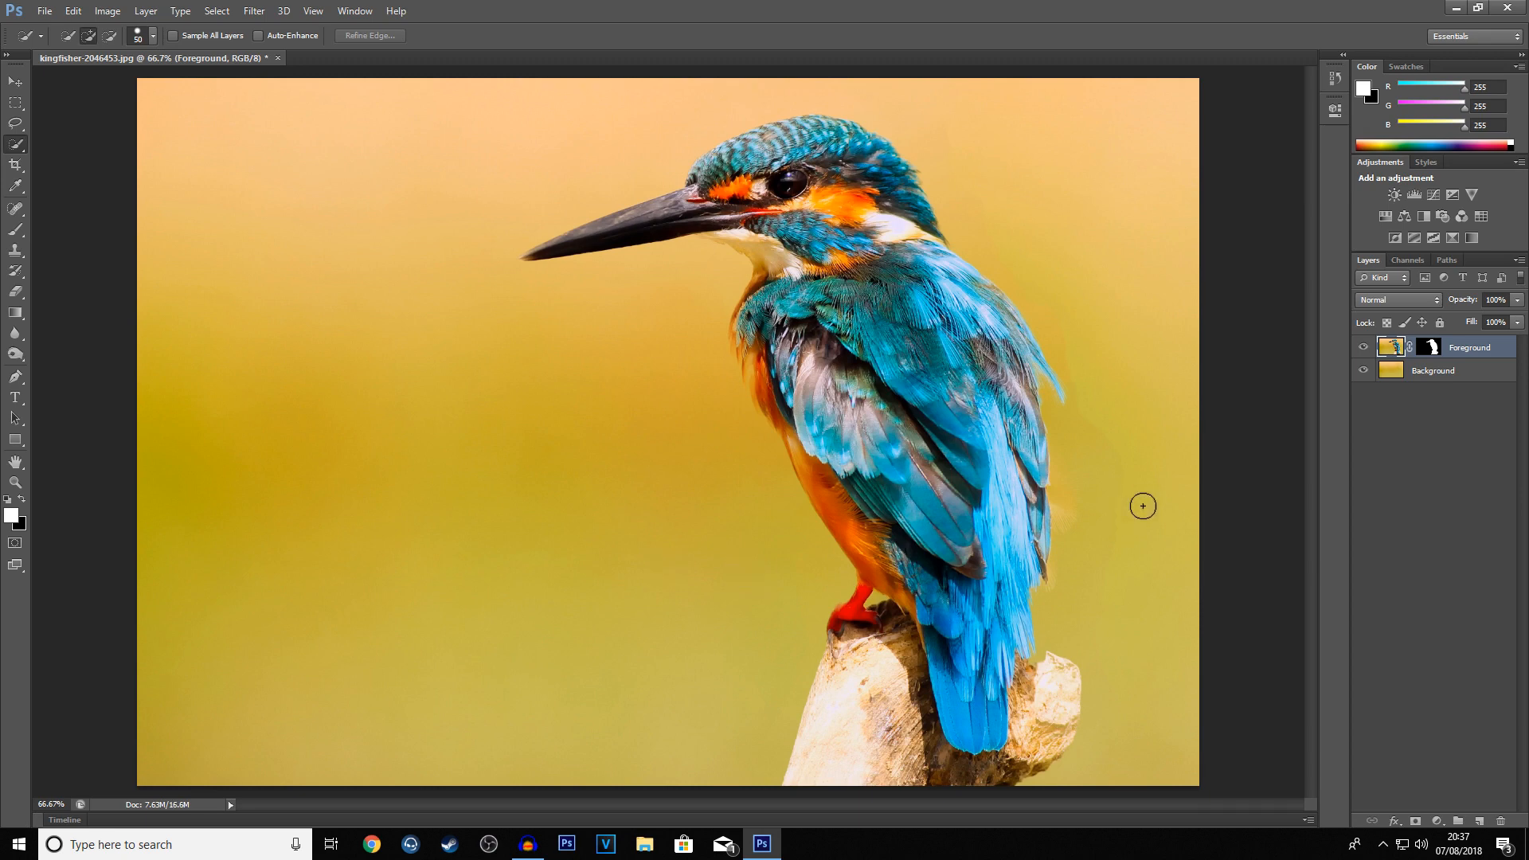
# - Duplicate the masked Foreground layer and apply the layer mask on the copy
pyautogui.moveTo(1494, 344); pyautogui.dragTo(1480, 822)
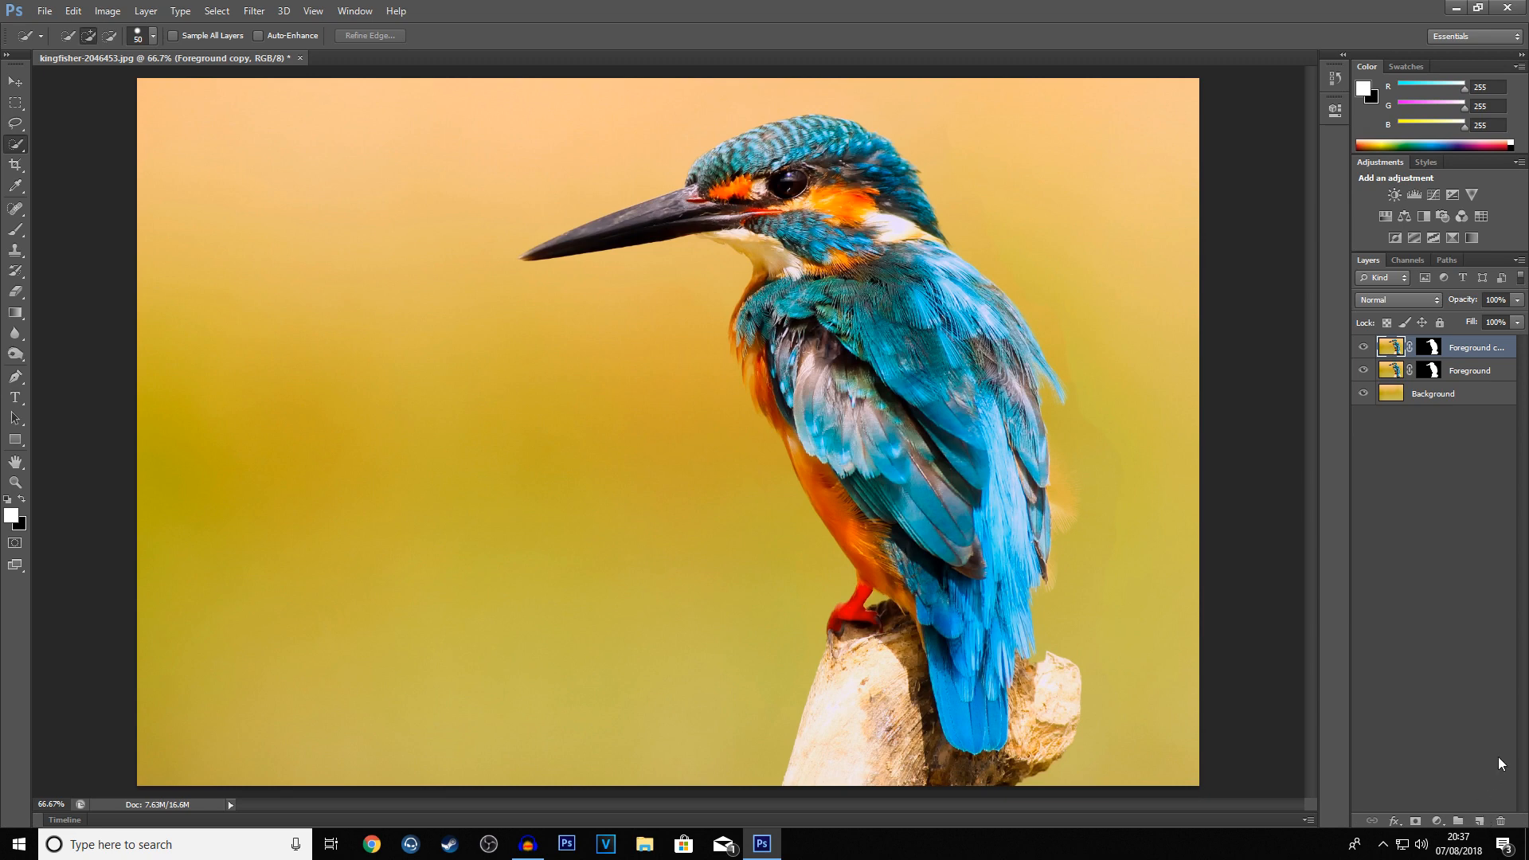
pyautogui.rightClick(1395, 350)
pyautogui.click(1425, 350)
pyautogui.rightClick(1426, 350)
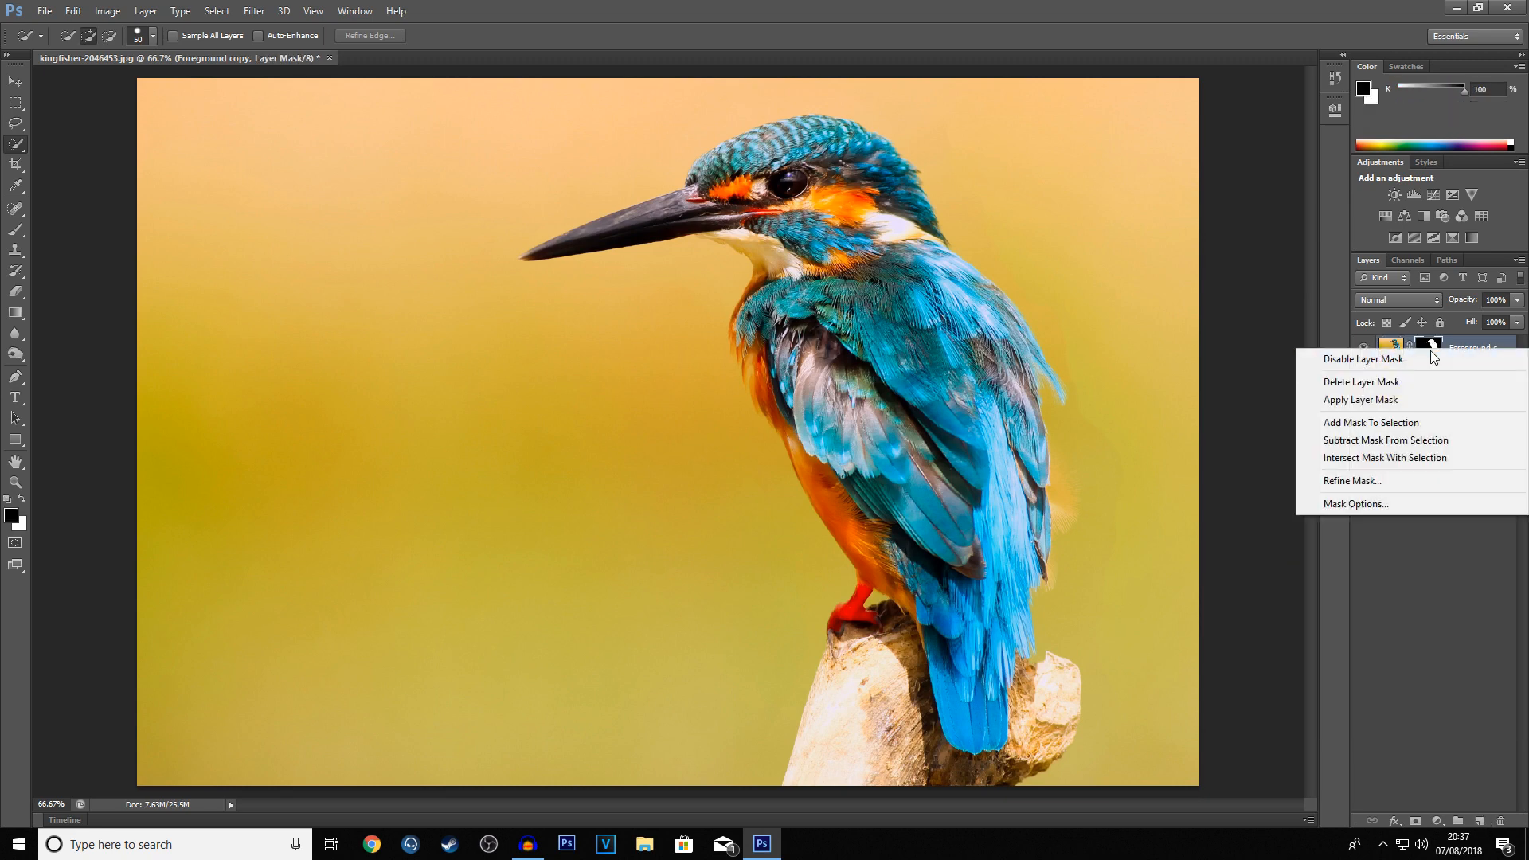
pyautogui.click(1413, 398)
# - Hide the masked Foreground layer and duplicate the Foreground copy layer
pyautogui.click(1364, 371)
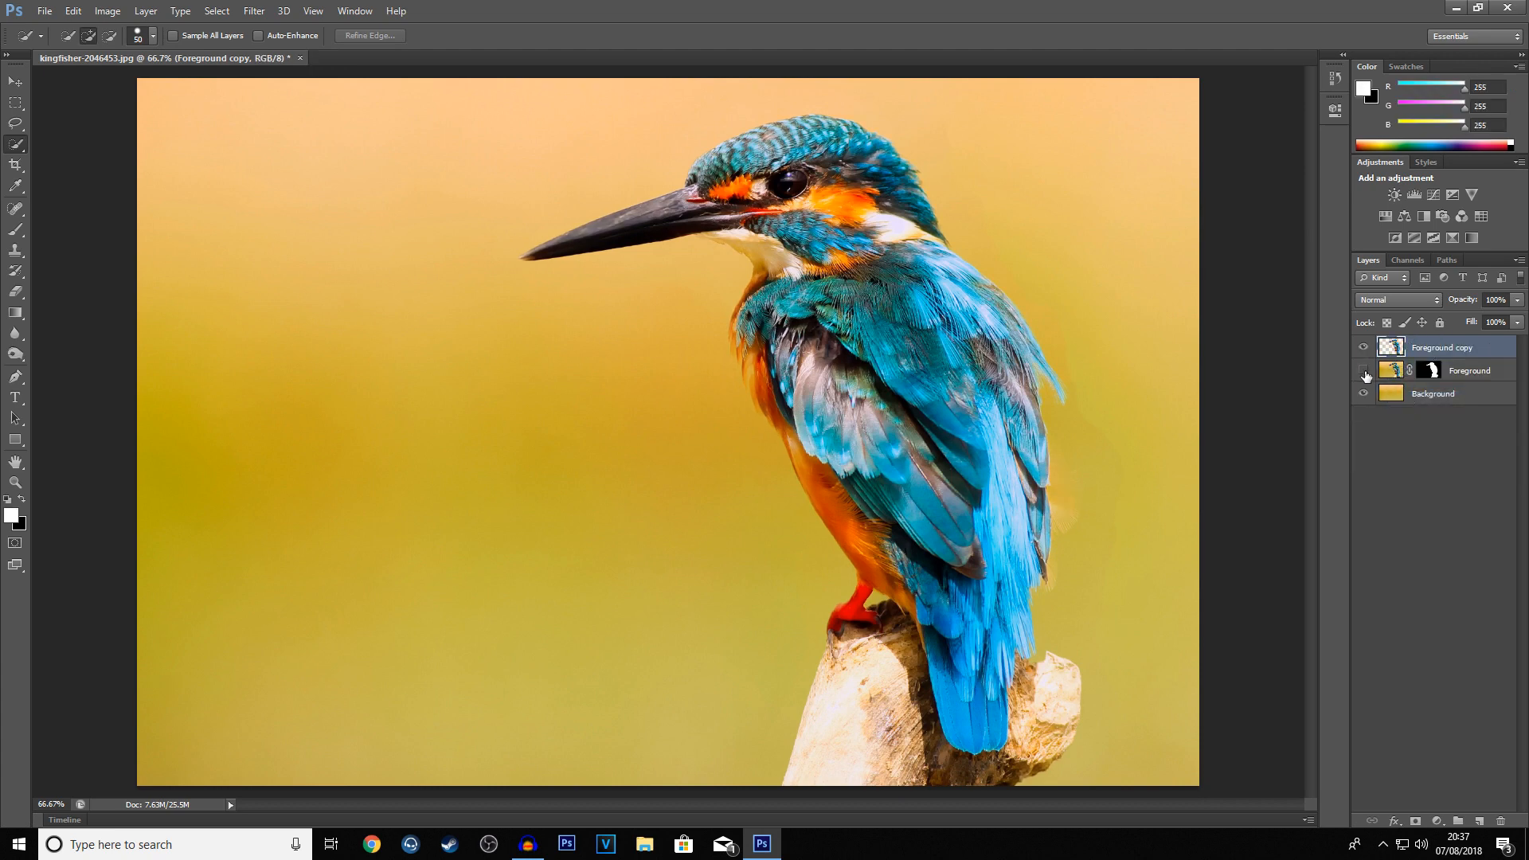
pyautogui.click(1470, 373)
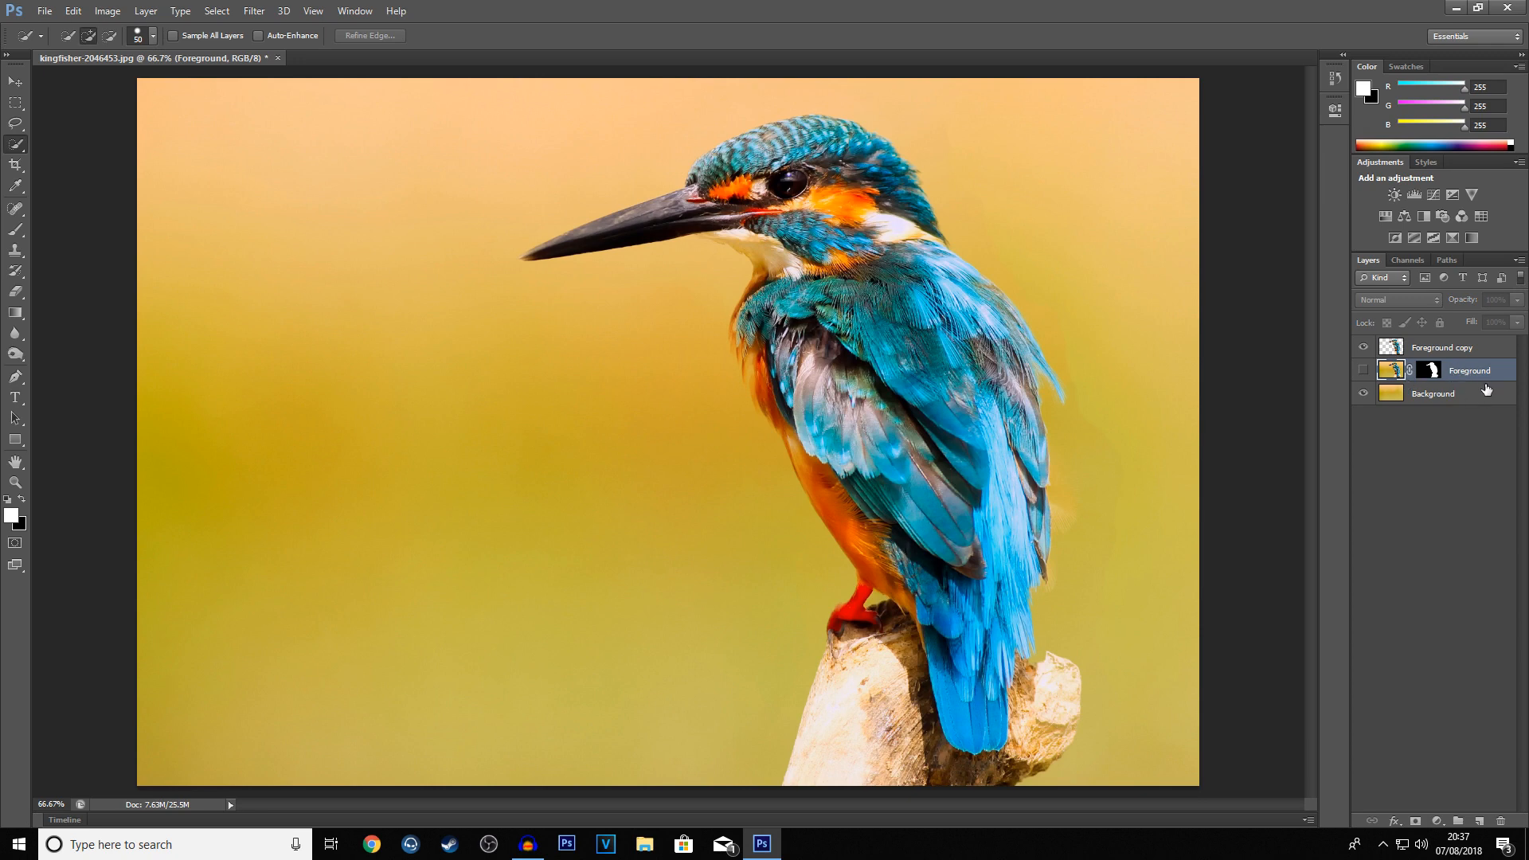
pyautogui.click(1443, 349)
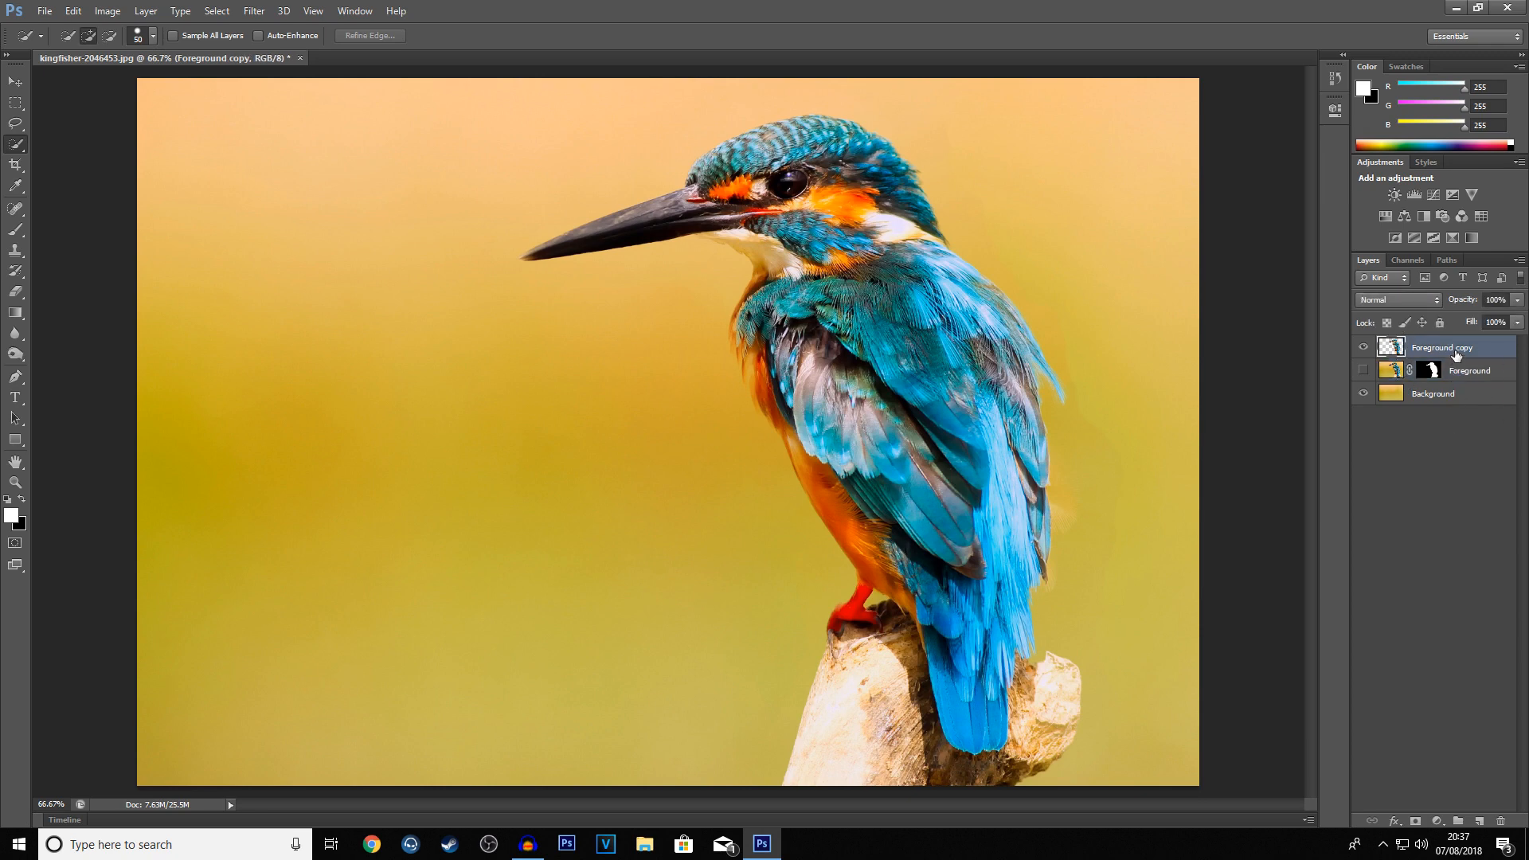
pyautogui.moveTo(1455, 352); pyautogui.dragTo(1482, 820)
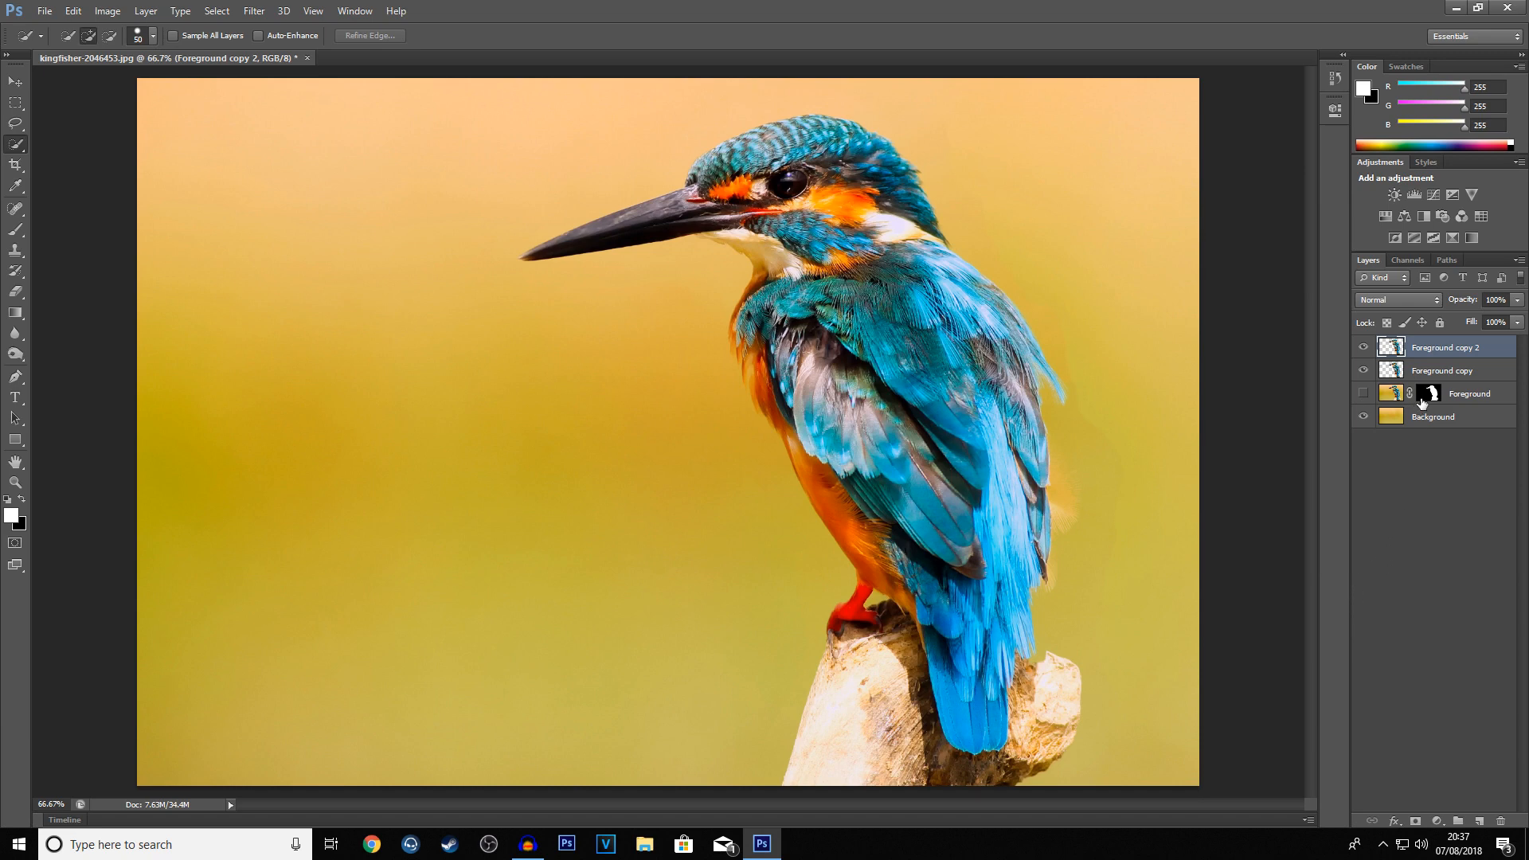
# - Rename the lower bird cutout layer "Avenger" and the upper cutout layer "Figure"
pyautogui.doubleClick(1451, 375)
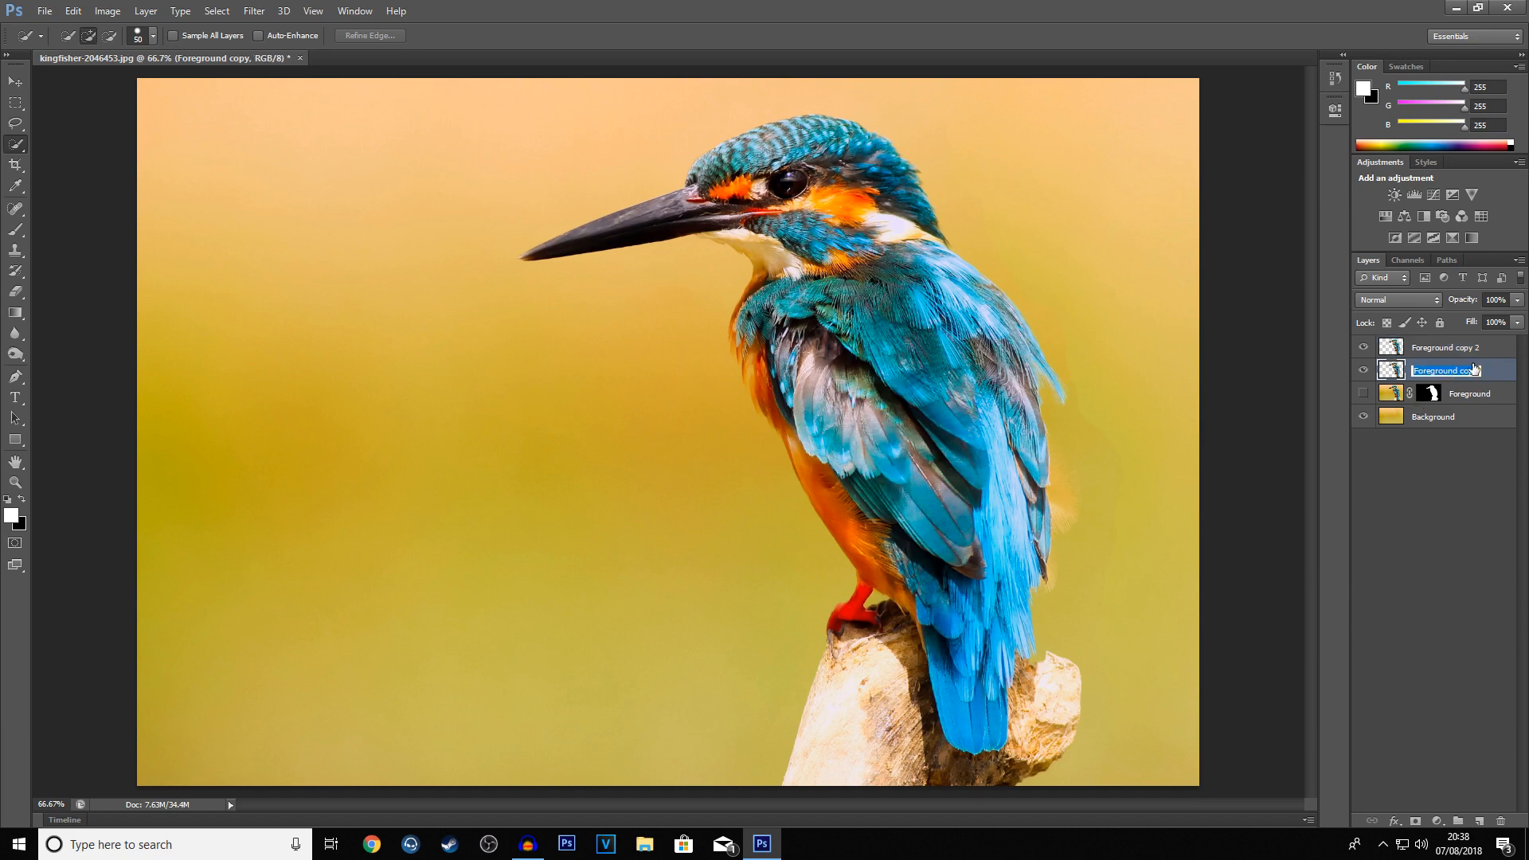
pyautogui.write('D')
pyautogui.press('Return')
pyautogui.doubleClick(1455, 348)
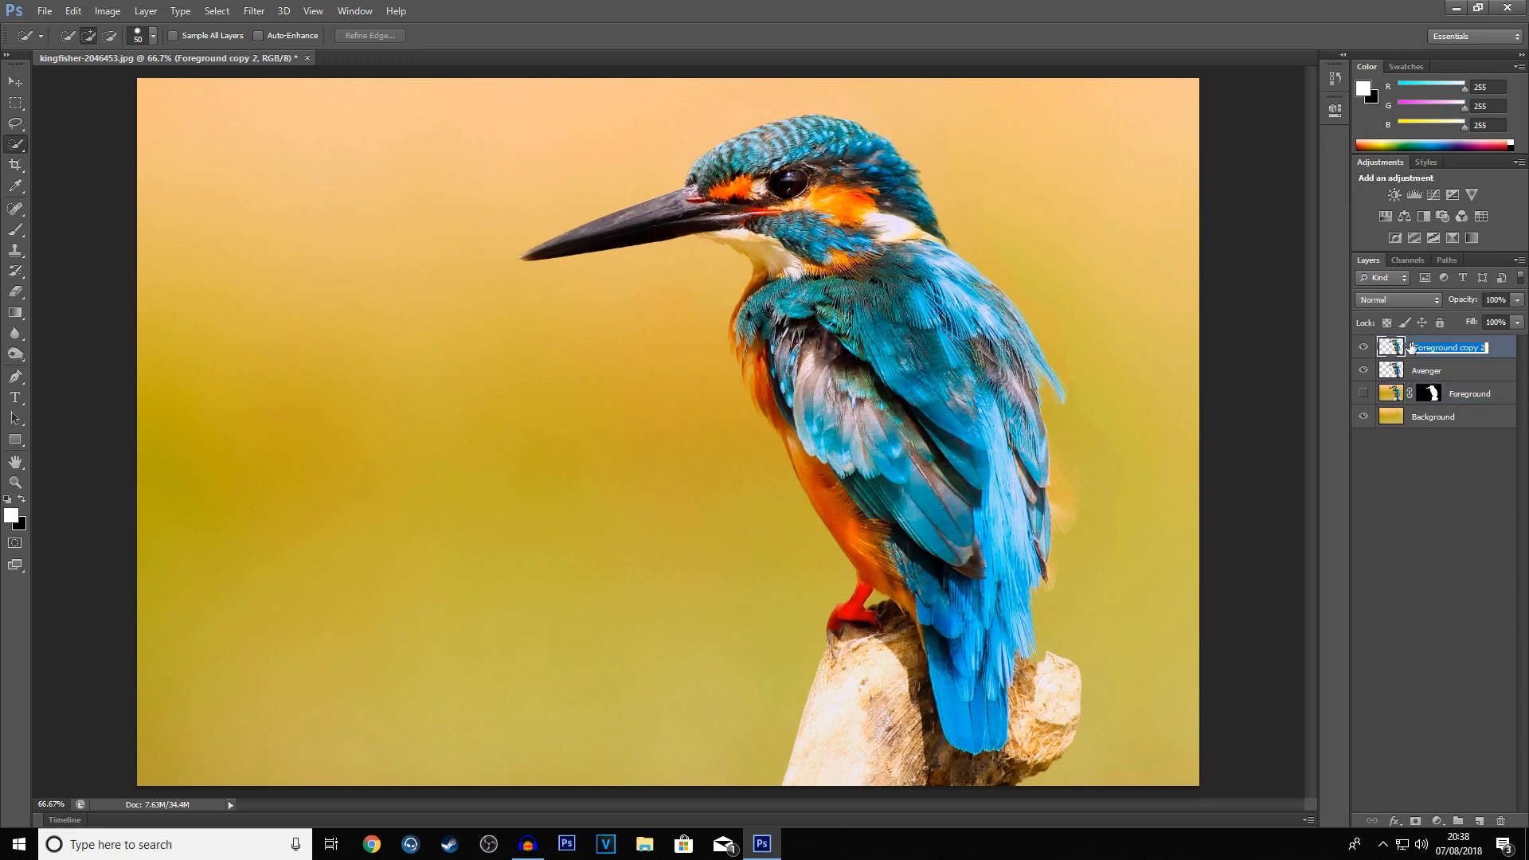
pyautogui.press('BackSpace')
pyautogui.click(1431, 392)
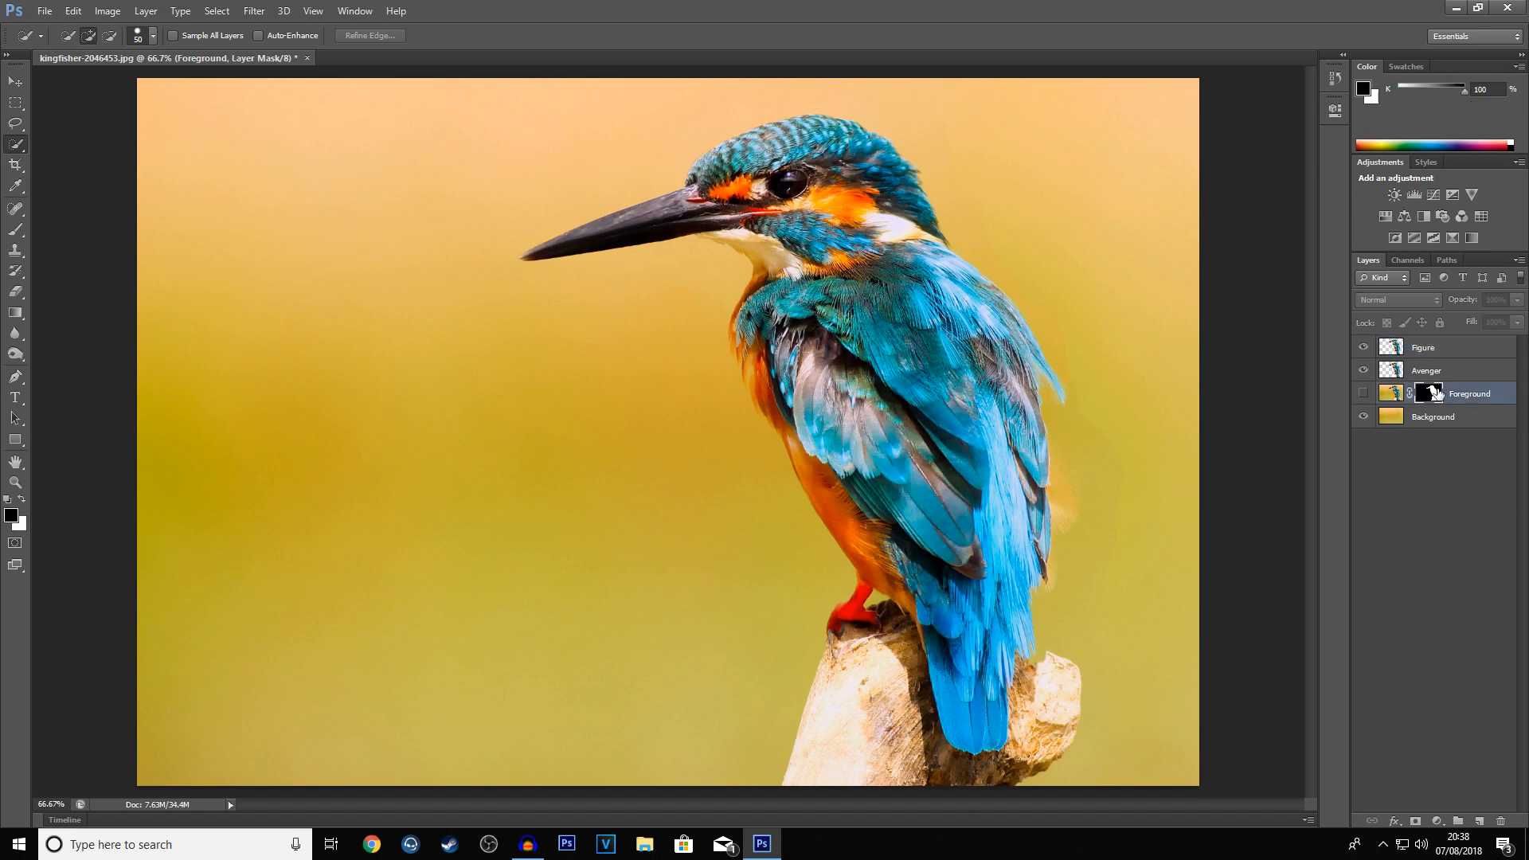
# - Make the Avenger layer the active layer
pyautogui.click(1438, 371)
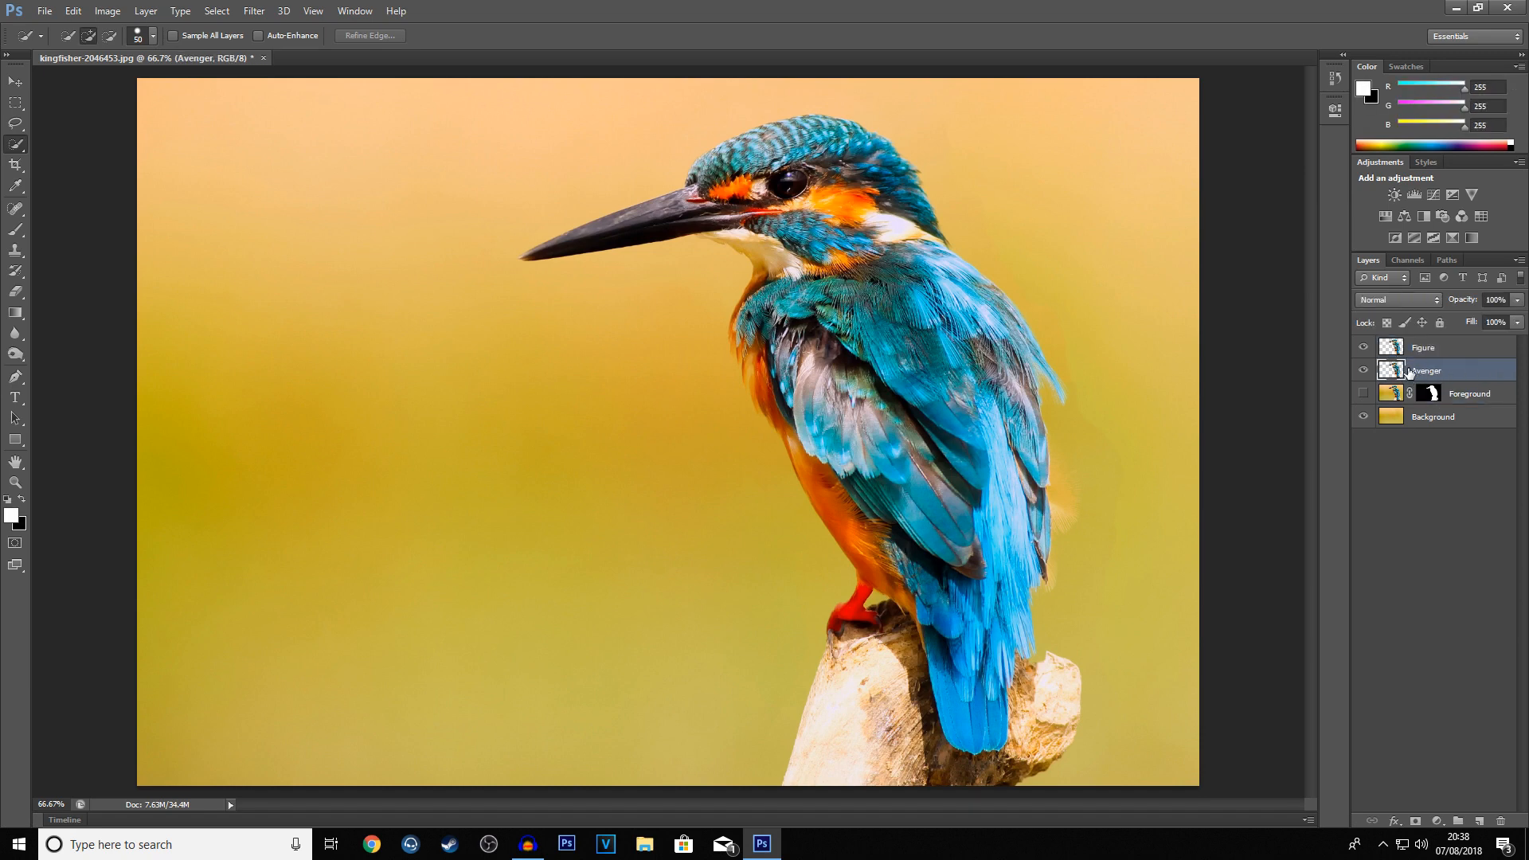
pyautogui.click(1426, 344)
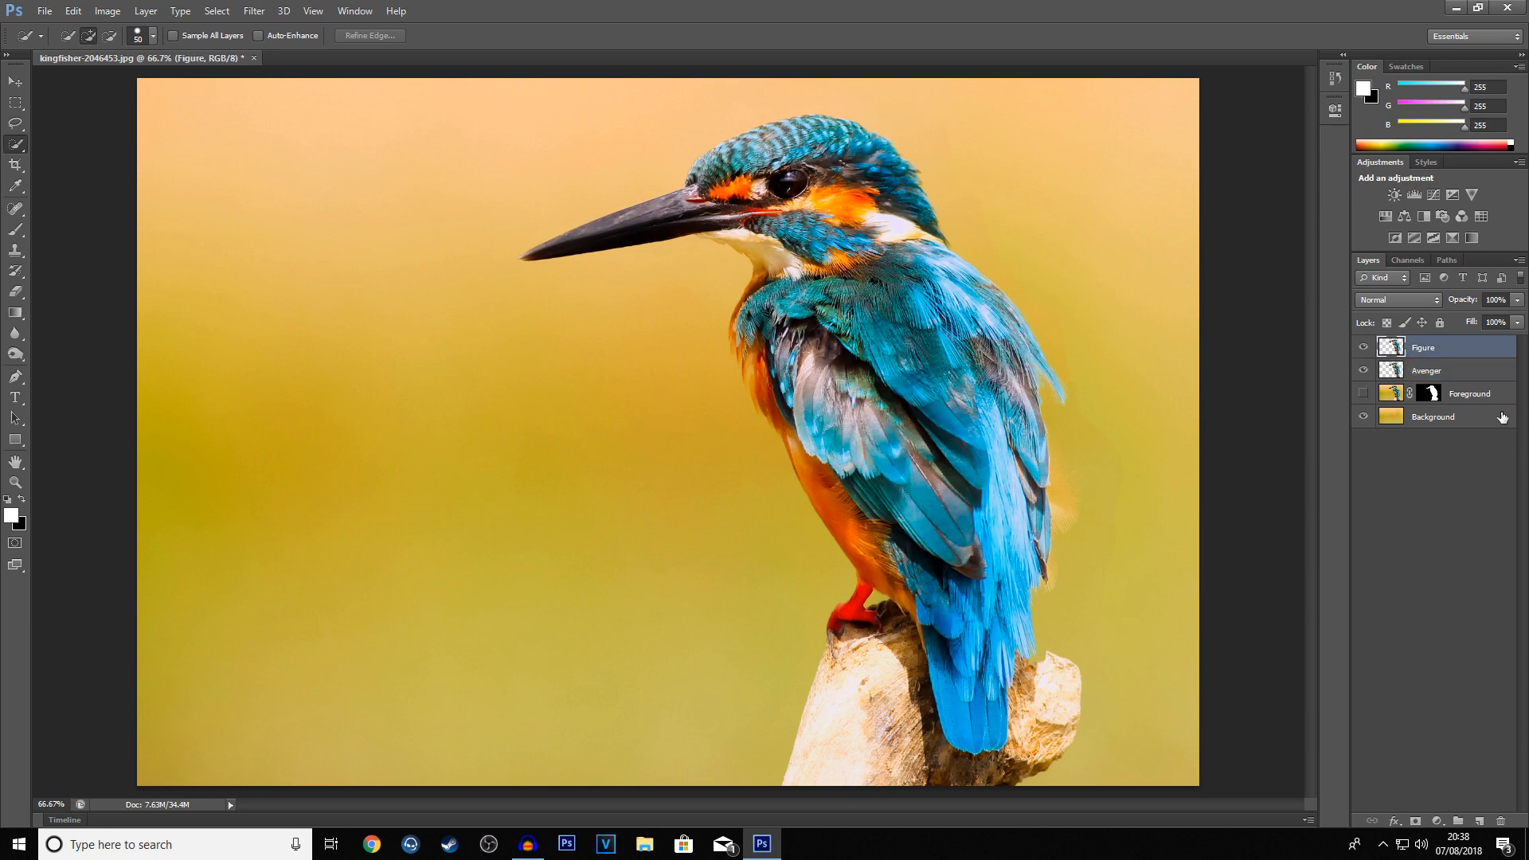
pyautogui.click(1433, 373)
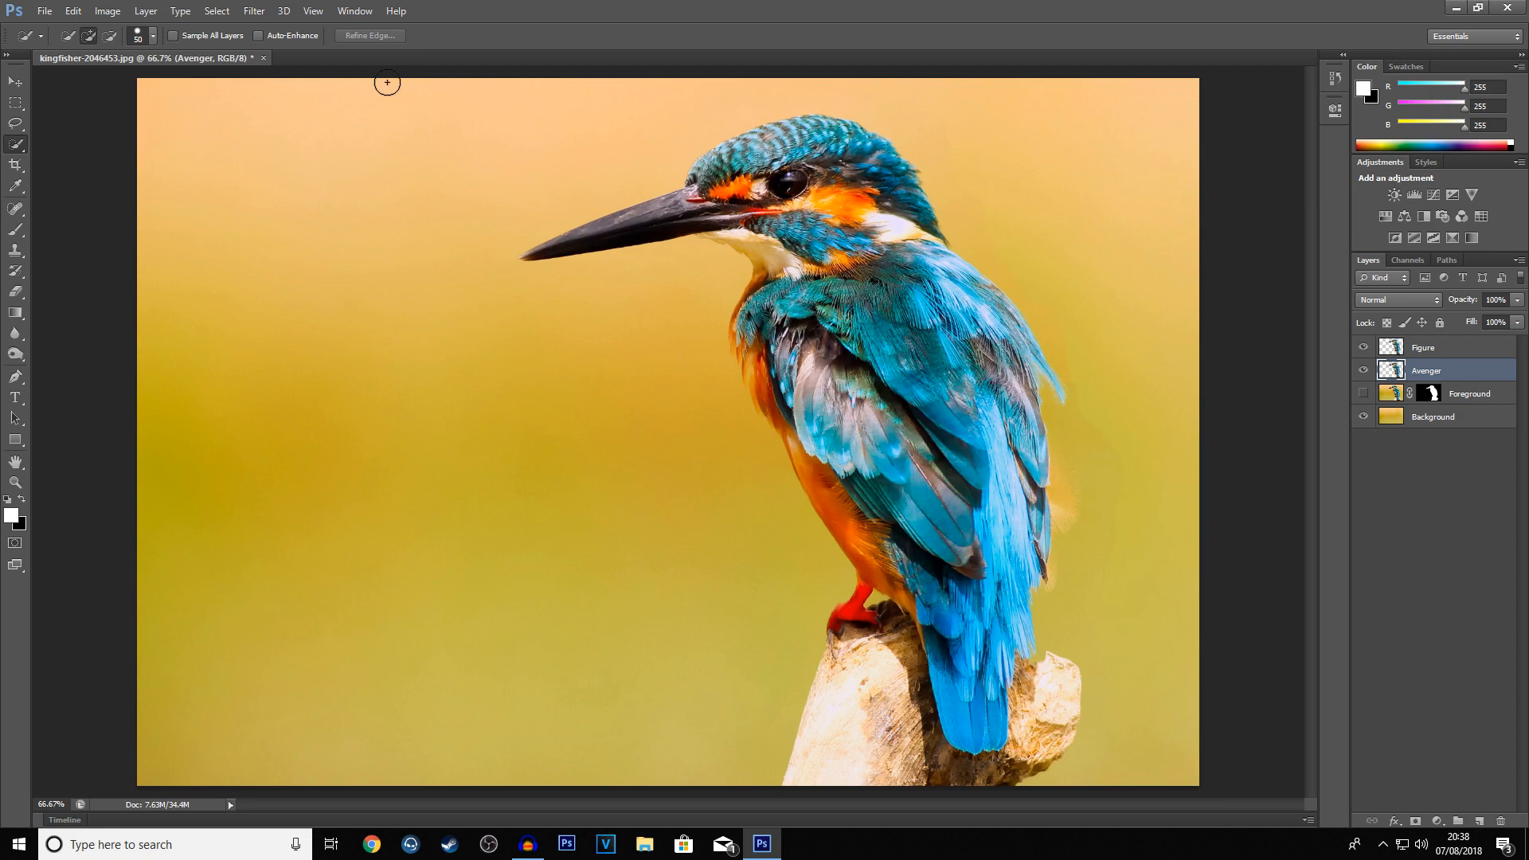
# - Open Liquify on the Avenger layer and push the bird's back, tail and head outward with Forward Warp at brush size 600
pyautogui.click(254, 11)
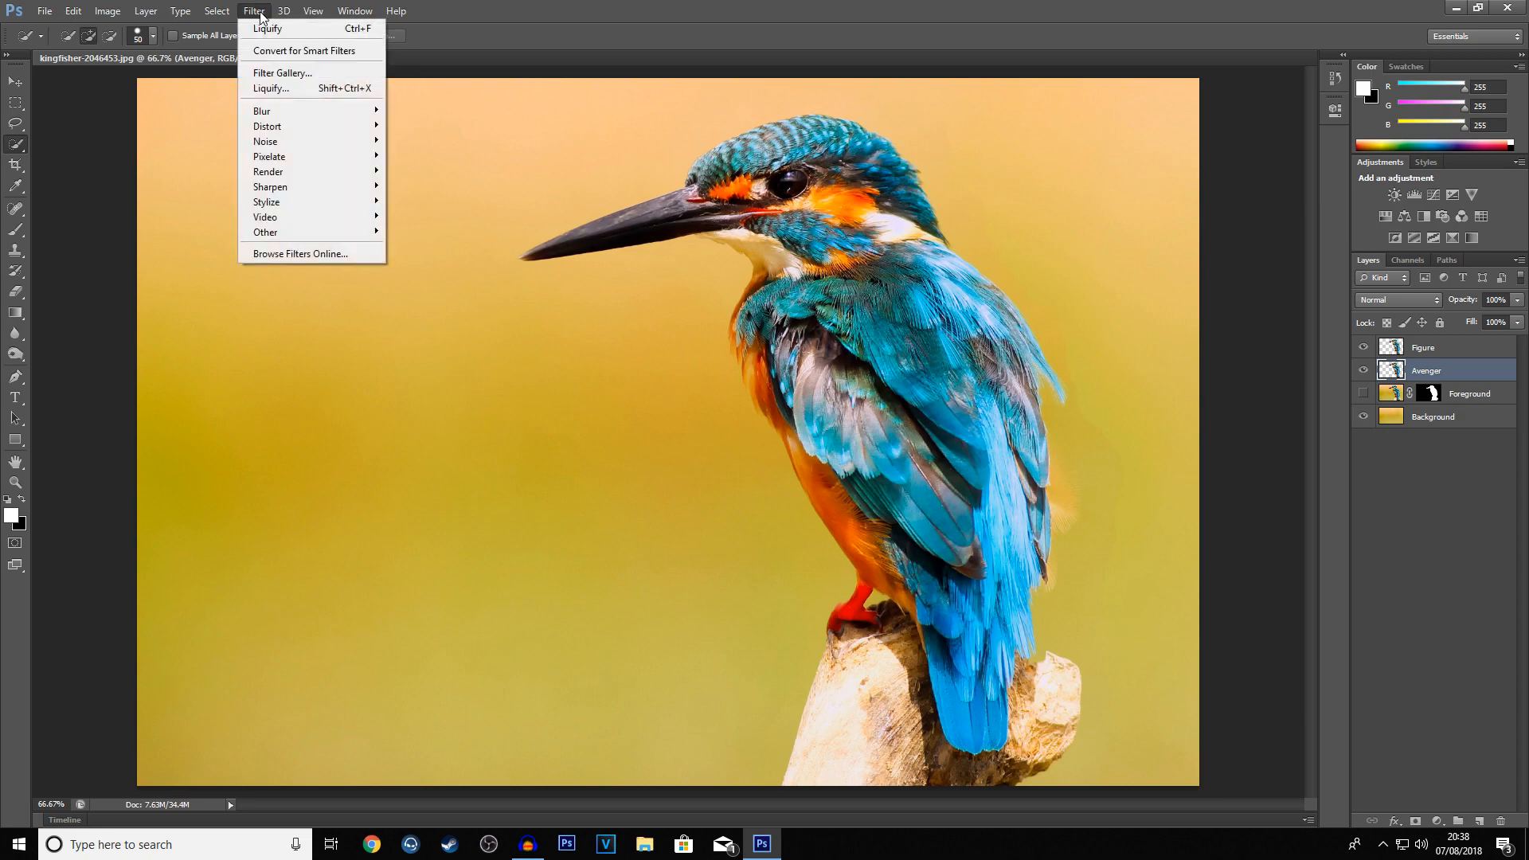
pyautogui.click(279, 90)
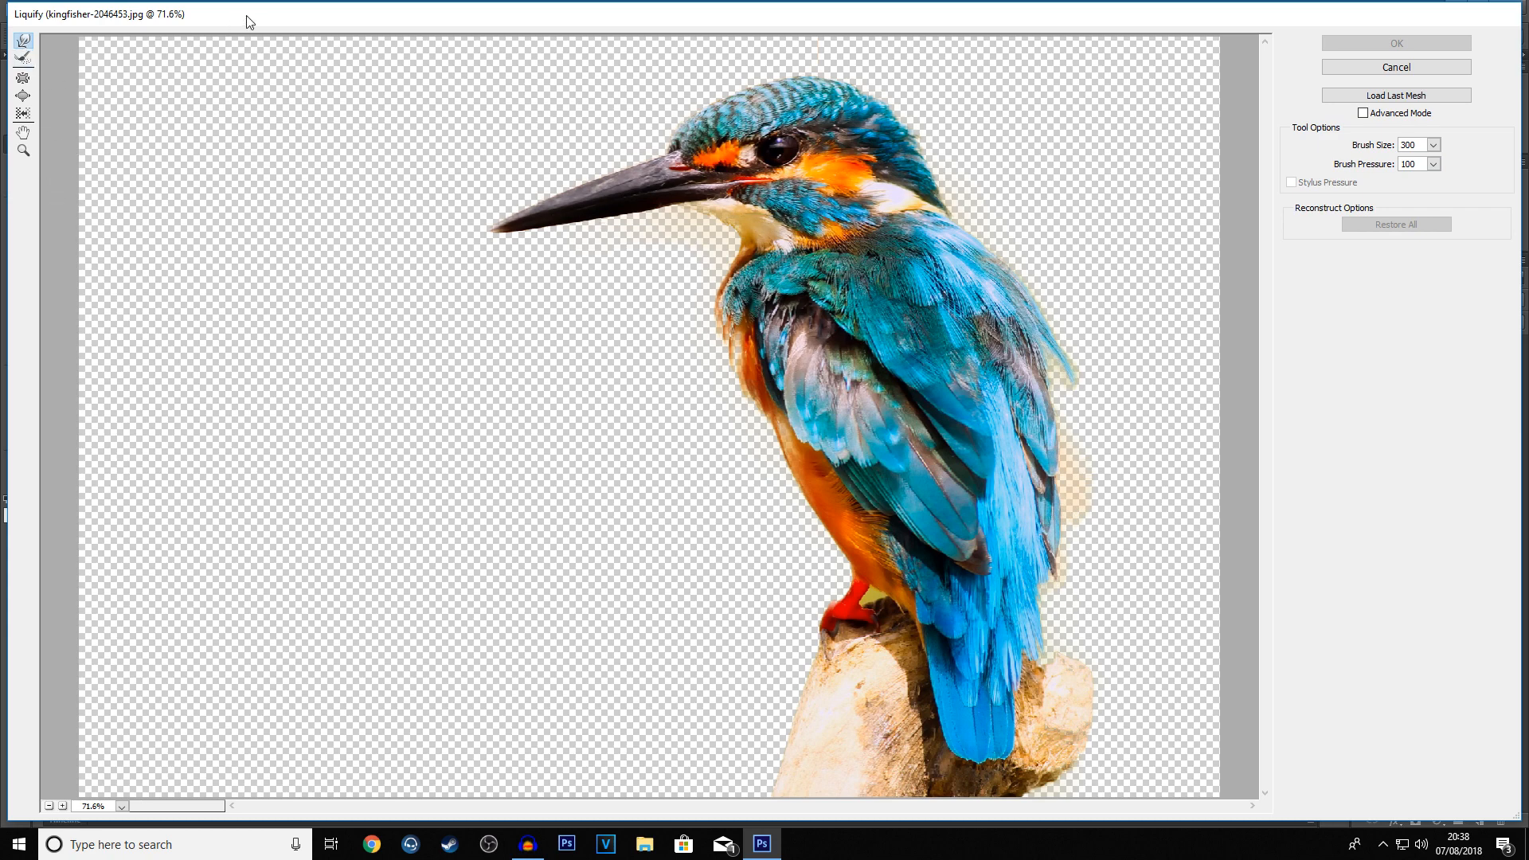
pyautogui.press(']')
pyautogui.press(']')
pyautogui.press(']')
pyautogui.moveTo(915, 400)
pyautogui.mouseDown()
pyautogui.moveTo(1000, 393)
pyautogui.moveTo(1037, 546)
pyautogui.moveTo(1021, 660)
pyautogui.mouseUp()
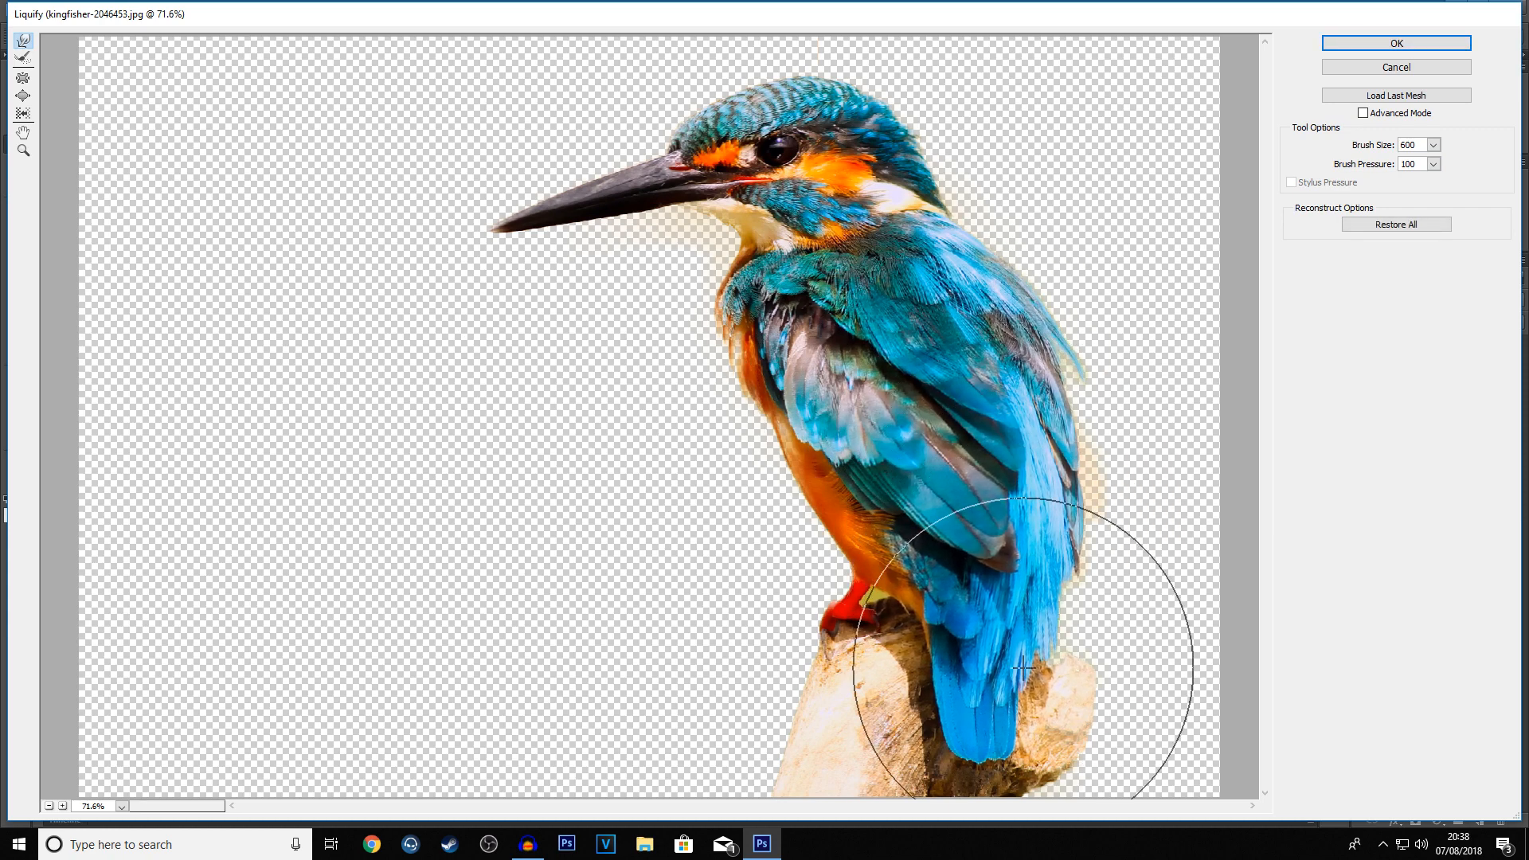
pyautogui.moveTo(1004, 713); pyautogui.dragTo(1034, 713)
pyautogui.moveTo(916, 280); pyautogui.dragTo(943, 260)
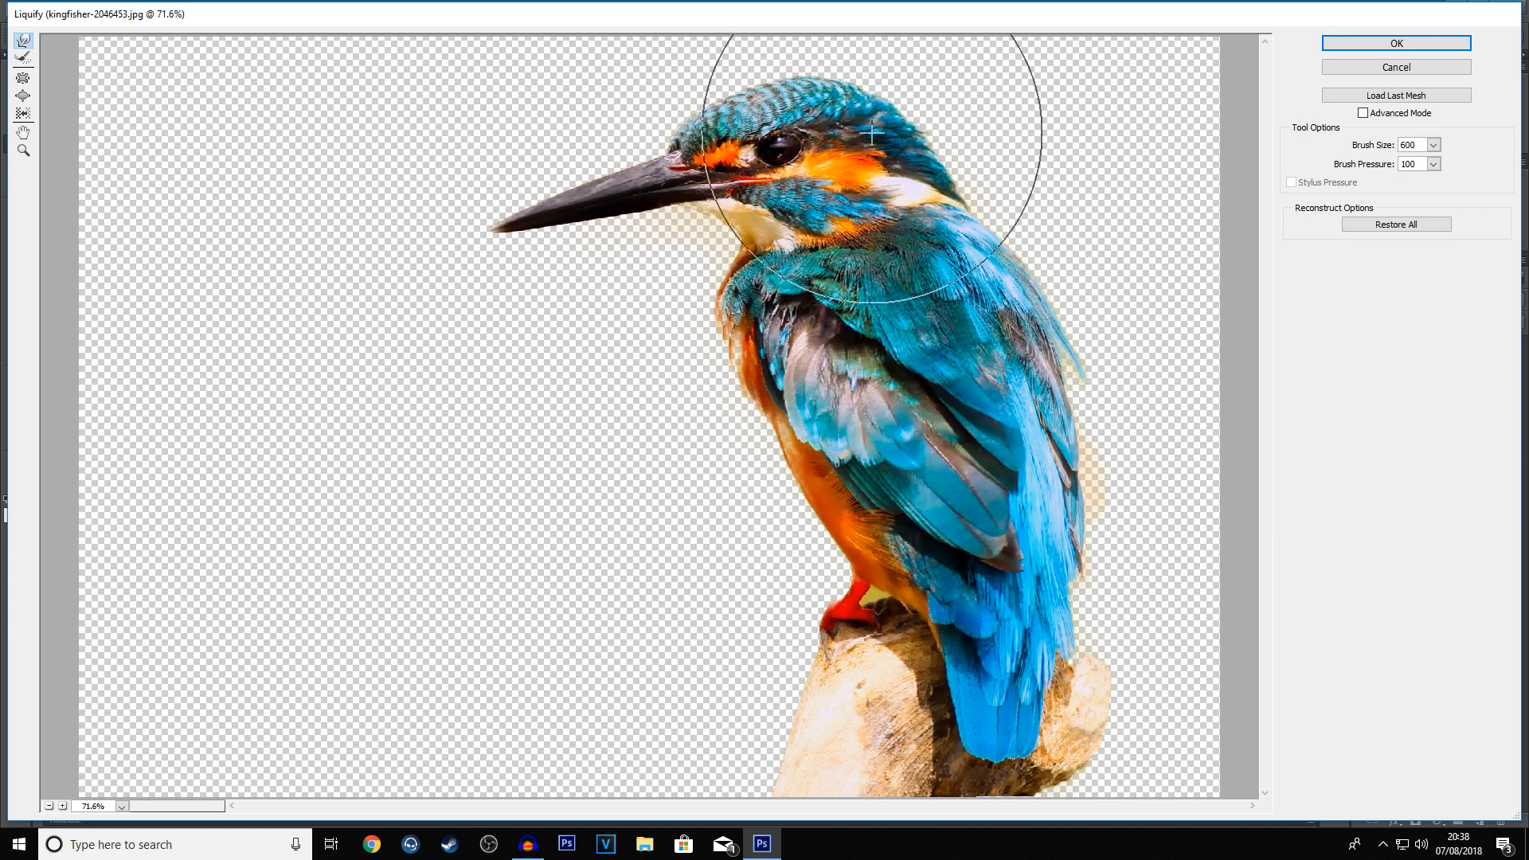
pyautogui.moveTo(874, 158); pyautogui.dragTo(885, 162)
pyautogui.moveTo(926, 301)
pyautogui.mouseDown()
pyautogui.moveTo(1016, 399)
pyautogui.moveTo(990, 478)
pyautogui.moveTo(992, 549)
pyautogui.moveTo(1020, 575)
pyautogui.moveTo(1012, 636)
pyautogui.moveTo(999, 634)
pyautogui.moveTo(1014, 687)
pyautogui.moveTo(1070, 722)
pyautogui.moveTo(1056, 567)
pyautogui.moveTo(1071, 568)
pyautogui.moveTo(1019, 454)
pyautogui.moveTo(1014, 348)
pyautogui.moveTo(794, 128)
pyautogui.moveTo(920, 193)
pyautogui.moveTo(954, 229)
pyautogui.moveTo(1007, 343)
pyautogui.moveTo(999, 397)
pyautogui.moveTo(1035, 526)
pyautogui.mouseUp()
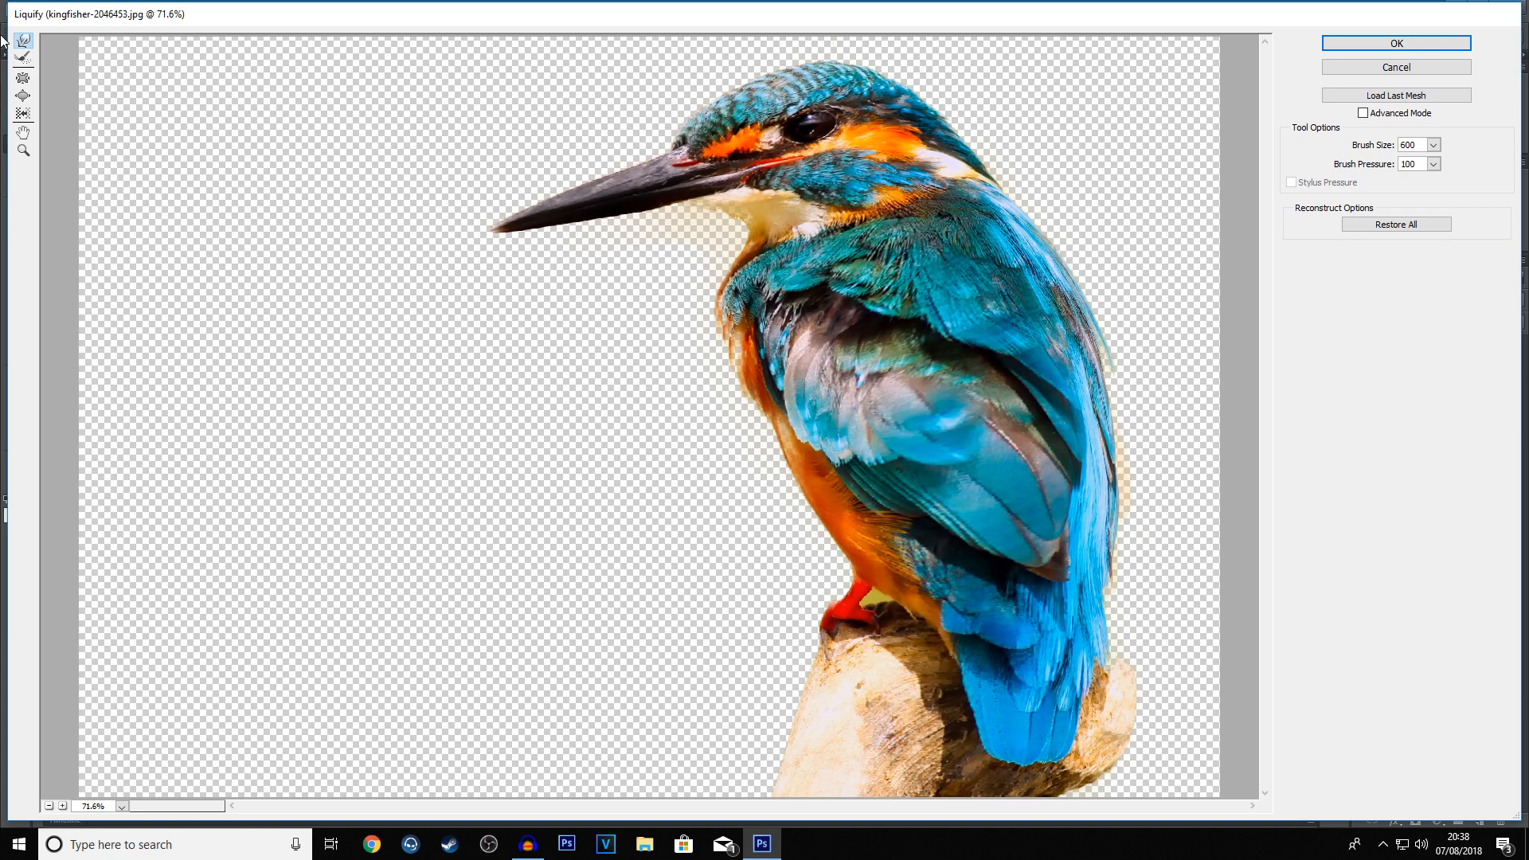
# - Smear the bird's back and tail out to the image's right edge using Forward Warp, finishing at brush size 500
pyautogui.click(23, 77)
pyautogui.moveTo(976, 380)
pyautogui.mouseDown()
pyautogui.moveTo(956, 409)
pyautogui.moveTo(966, 461)
pyautogui.moveTo(932, 254)
pyautogui.mouseUp()
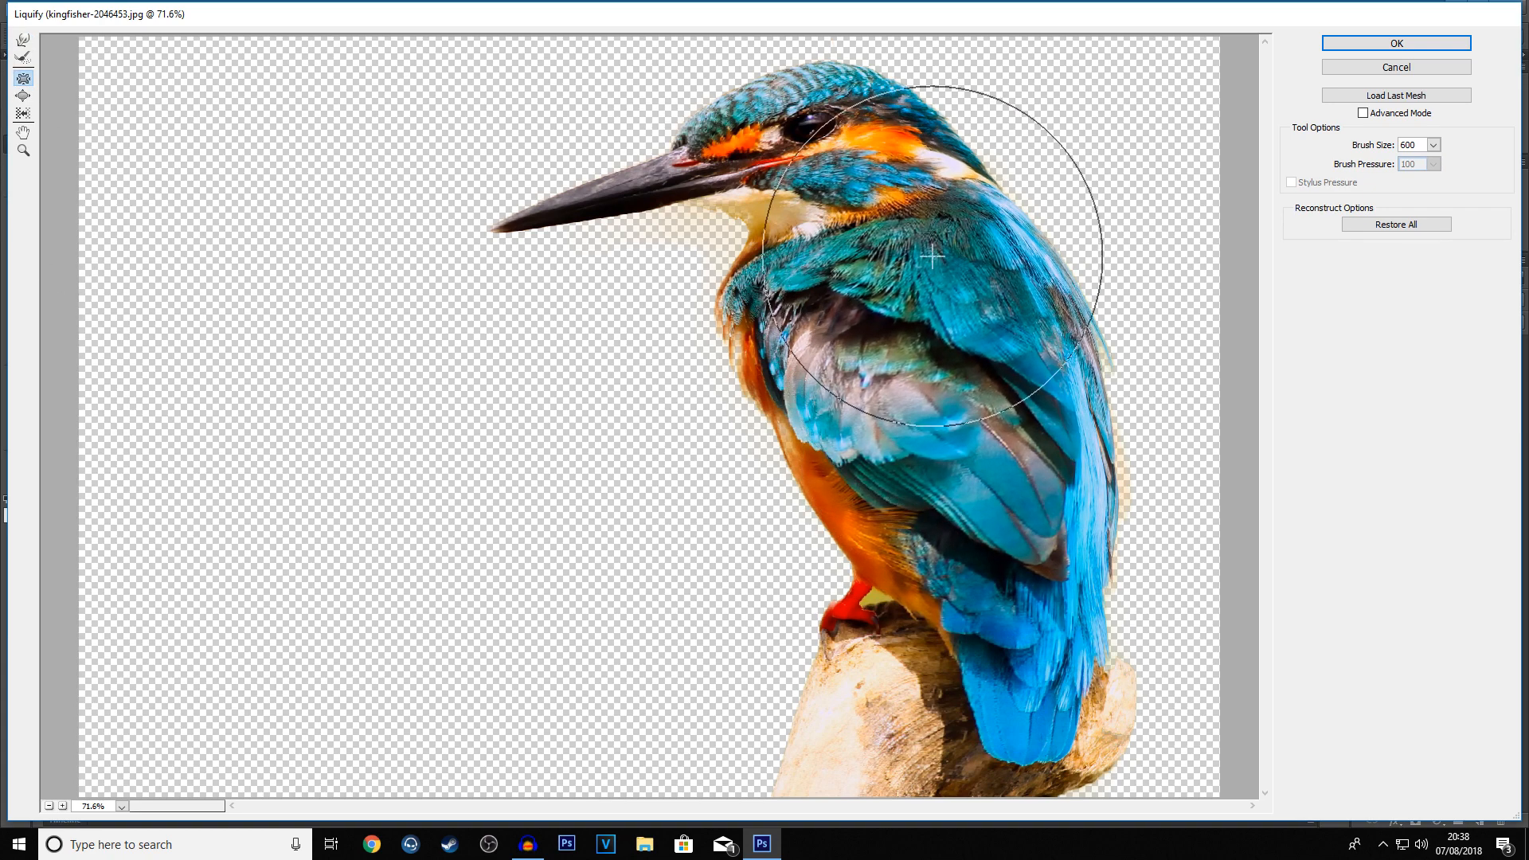
pyautogui.click(23, 40)
pyautogui.press('[')
pyautogui.press('[')
pyautogui.press('[')
pyautogui.press('[')
pyautogui.press('[')
pyautogui.press('[')
pyautogui.press('[')
pyautogui.press('[')
pyautogui.moveTo(1109, 369)
pyautogui.mouseDown()
pyautogui.moveTo(1156, 428)
pyautogui.moveTo(1138, 528)
pyautogui.moveTo(1165, 551)
pyautogui.moveTo(1117, 798)
pyautogui.moveTo(1139, 601)
pyautogui.moveTo(1126, 581)
pyautogui.moveTo(1149, 561)
pyautogui.moveTo(1130, 406)
pyautogui.moveTo(1057, 314)
pyautogui.moveTo(1062, 241)
pyautogui.moveTo(1032, 216)
pyautogui.moveTo(1026, 176)
pyautogui.moveTo(970, 141)
pyautogui.moveTo(834, 72)
pyautogui.moveTo(799, 81)
pyautogui.moveTo(923, 101)
pyautogui.moveTo(919, 122)
pyautogui.moveTo(895, 87)
pyautogui.moveTo(1037, 192)
pyautogui.mouseUp()
pyautogui.press(']')
pyautogui.press(']')
pyautogui.press(']')
pyautogui.press(']')
pyautogui.press(']')
pyautogui.moveTo(1077, 258)
pyautogui.mouseDown()
pyautogui.moveTo(1129, 266)
pyautogui.moveTo(1141, 301)
pyautogui.moveTo(1181, 328)
pyautogui.moveTo(1166, 513)
pyautogui.moveTo(1204, 471)
pyautogui.moveTo(1208, 610)
pyautogui.moveTo(1177, 691)
pyautogui.moveTo(1214, 735)
pyautogui.moveTo(1201, 773)
pyautogui.moveTo(1235, 772)
pyautogui.mouseUp()
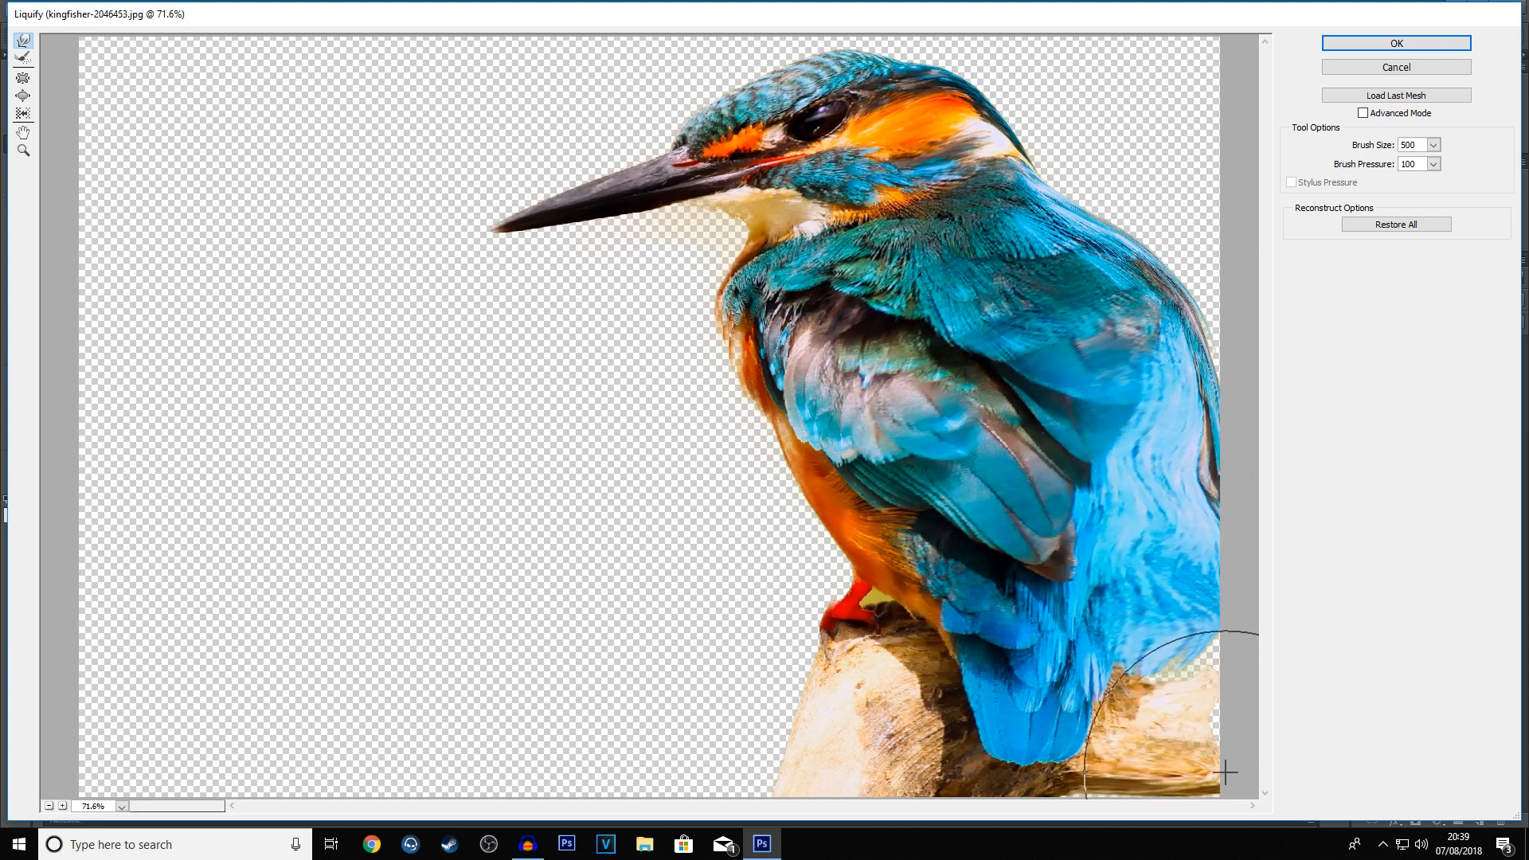
# - Stretch the bird's head into the image's upper-right corner at brush size 400 and apply the Liquify filter
pyautogui.press('[')
pyautogui.moveTo(1014, 134)
pyautogui.mouseDown()
pyautogui.moveTo(1126, 199)
pyautogui.moveTo(1233, 384)
pyautogui.moveTo(1158, 172)
pyautogui.moveTo(1172, 36)
pyautogui.moveTo(1224, 111)
pyautogui.moveTo(1105, 57)
pyautogui.moveTo(994, 76)
pyautogui.moveTo(1124, 44)
pyautogui.moveTo(958, 67)
pyautogui.moveTo(1007, 78)
pyautogui.moveTo(964, 149)
pyautogui.moveTo(1010, 224)
pyautogui.moveTo(1085, 213)
pyautogui.moveTo(1077, 300)
pyautogui.moveTo(1135, 301)
pyautogui.moveTo(1116, 328)
pyautogui.moveTo(1011, 168)
pyautogui.moveTo(877, 132)
pyautogui.moveTo(857, 61)
pyautogui.moveTo(846, 71)
pyautogui.moveTo(862, 46)
pyautogui.moveTo(965, 70)
pyautogui.moveTo(1123, 158)
pyautogui.moveTo(1165, 151)
pyautogui.moveTo(1198, 274)
pyautogui.moveTo(1199, 415)
pyautogui.moveTo(1183, 469)
pyautogui.moveTo(1211, 487)
pyautogui.moveTo(1177, 121)
pyautogui.moveTo(1212, 50)
pyautogui.mouseUp()
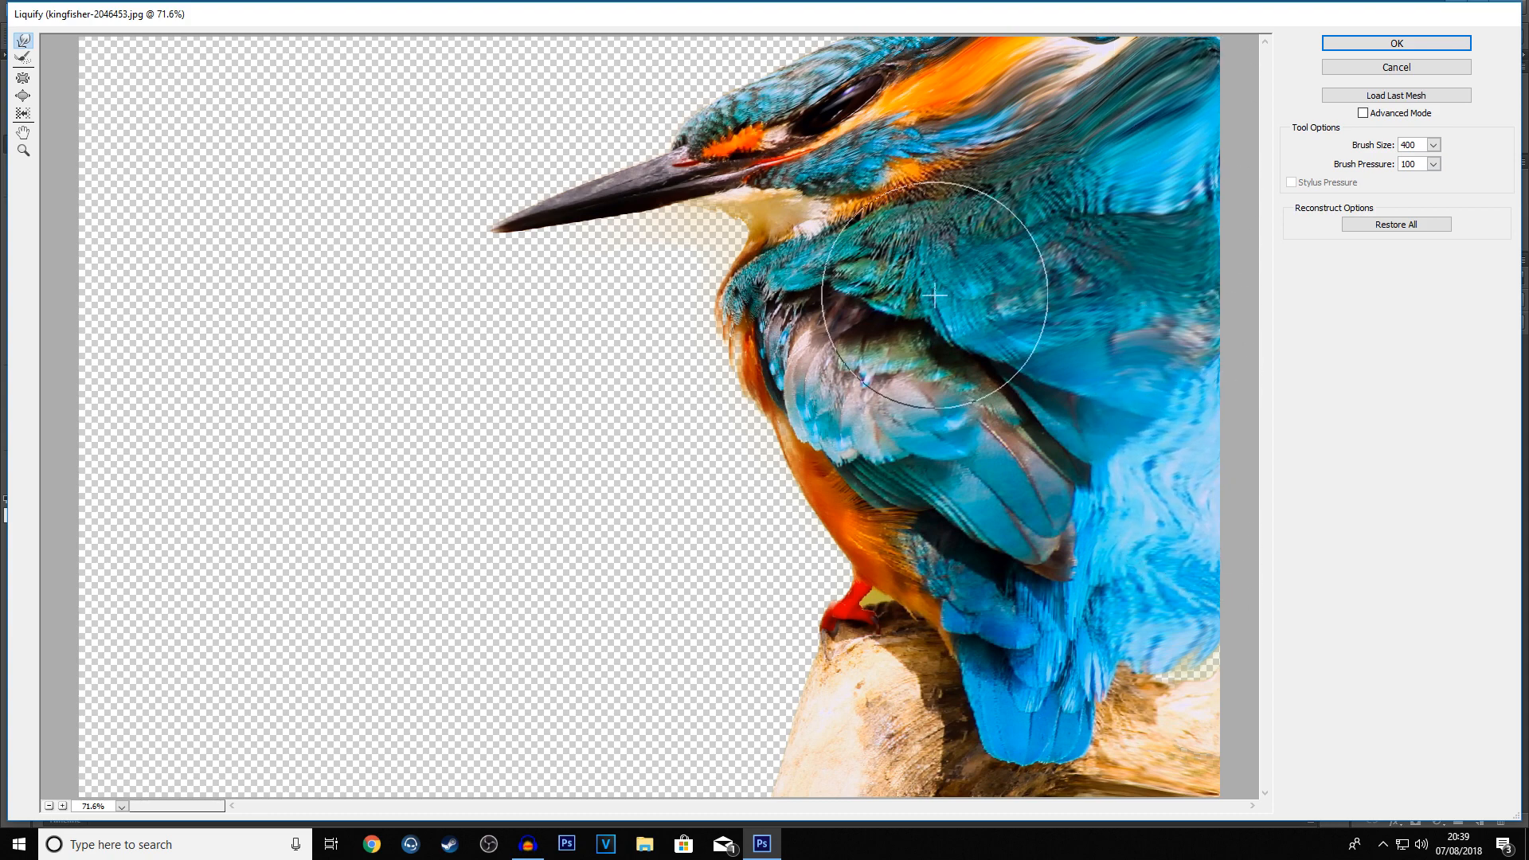
pyautogui.click(1399, 46)
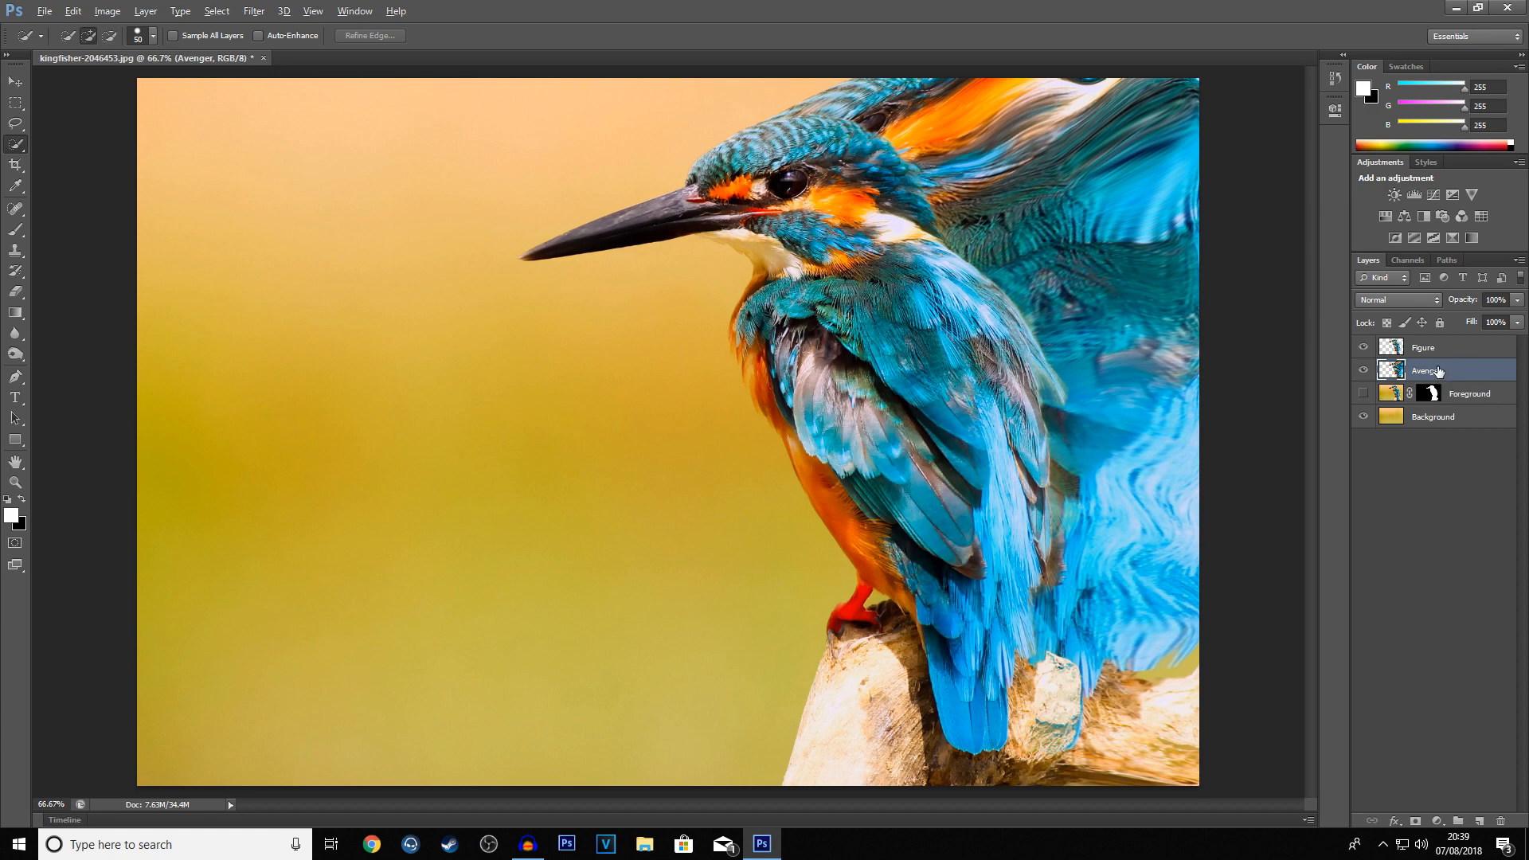
pyautogui.keyDown('alt'); pyautogui.click(1437, 383); pyautogui.keyUp('alt')
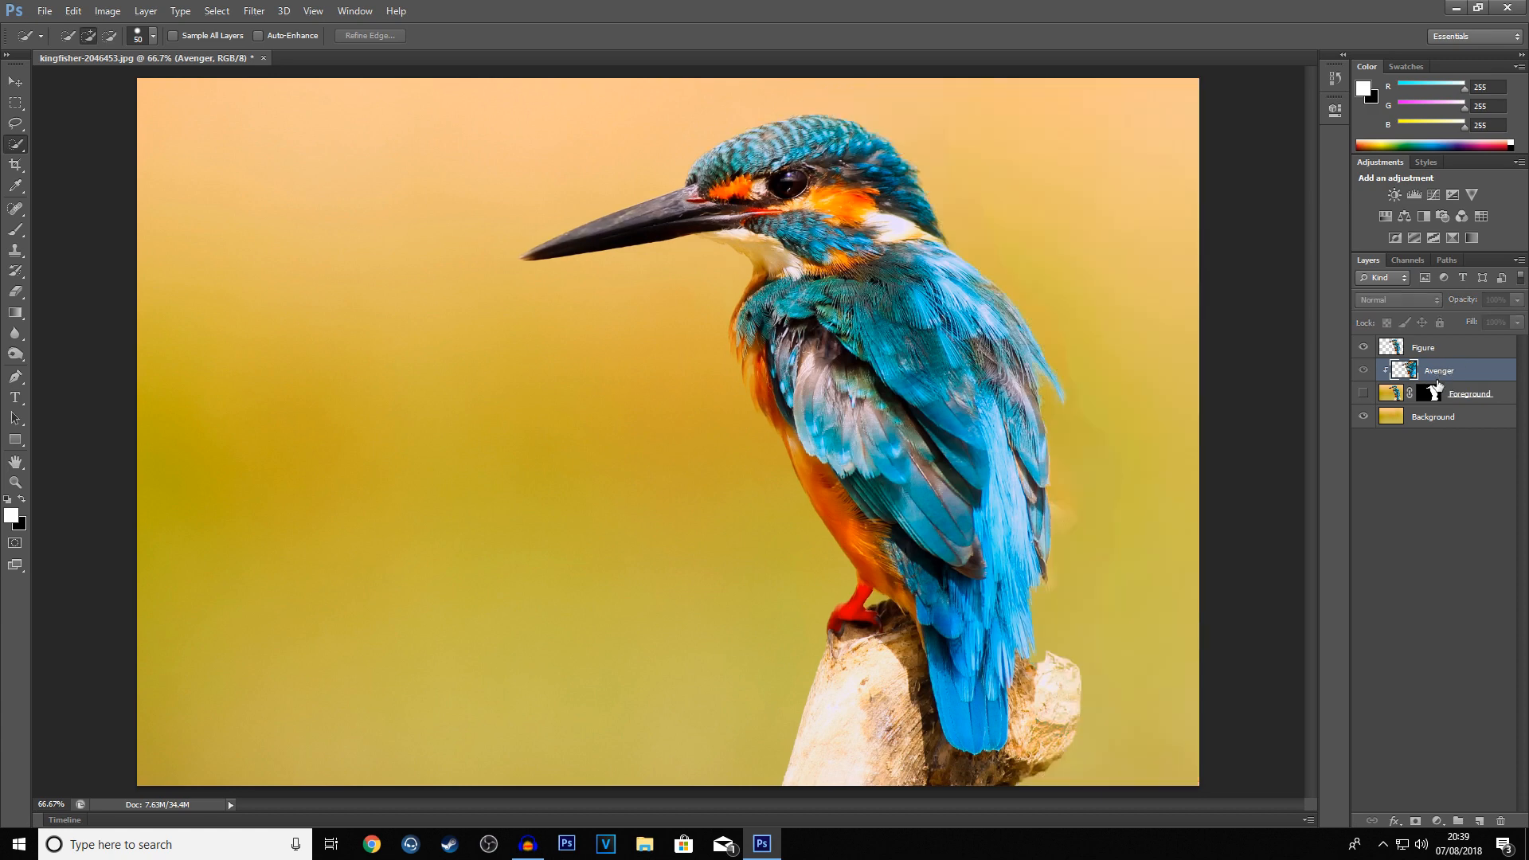
pyautogui.keyDown('alt'); pyautogui.click(1438, 382); pyautogui.keyUp('alt')
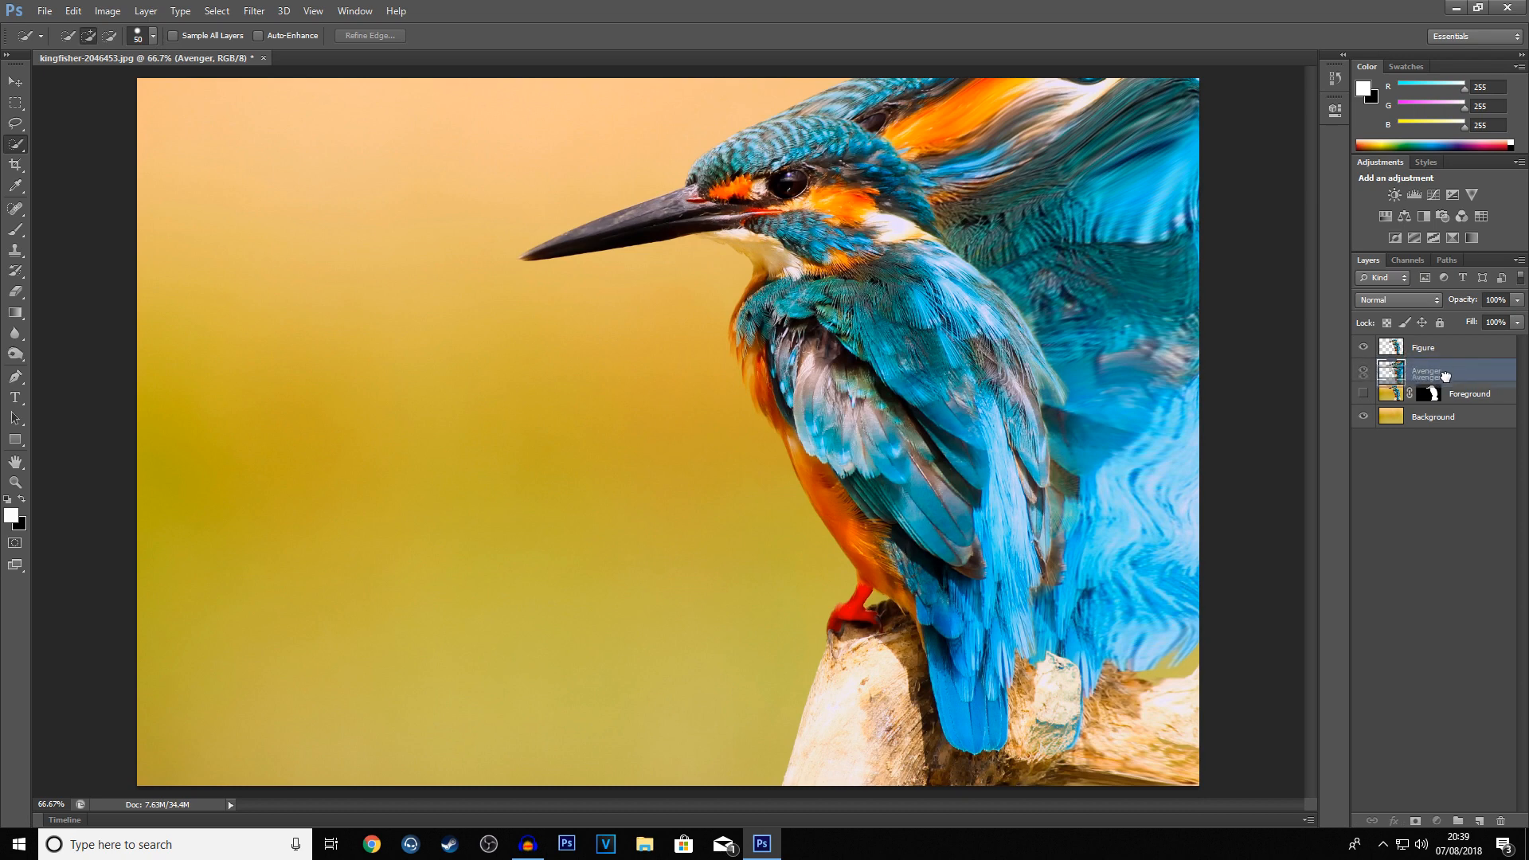
pyautogui.click(1416, 821)
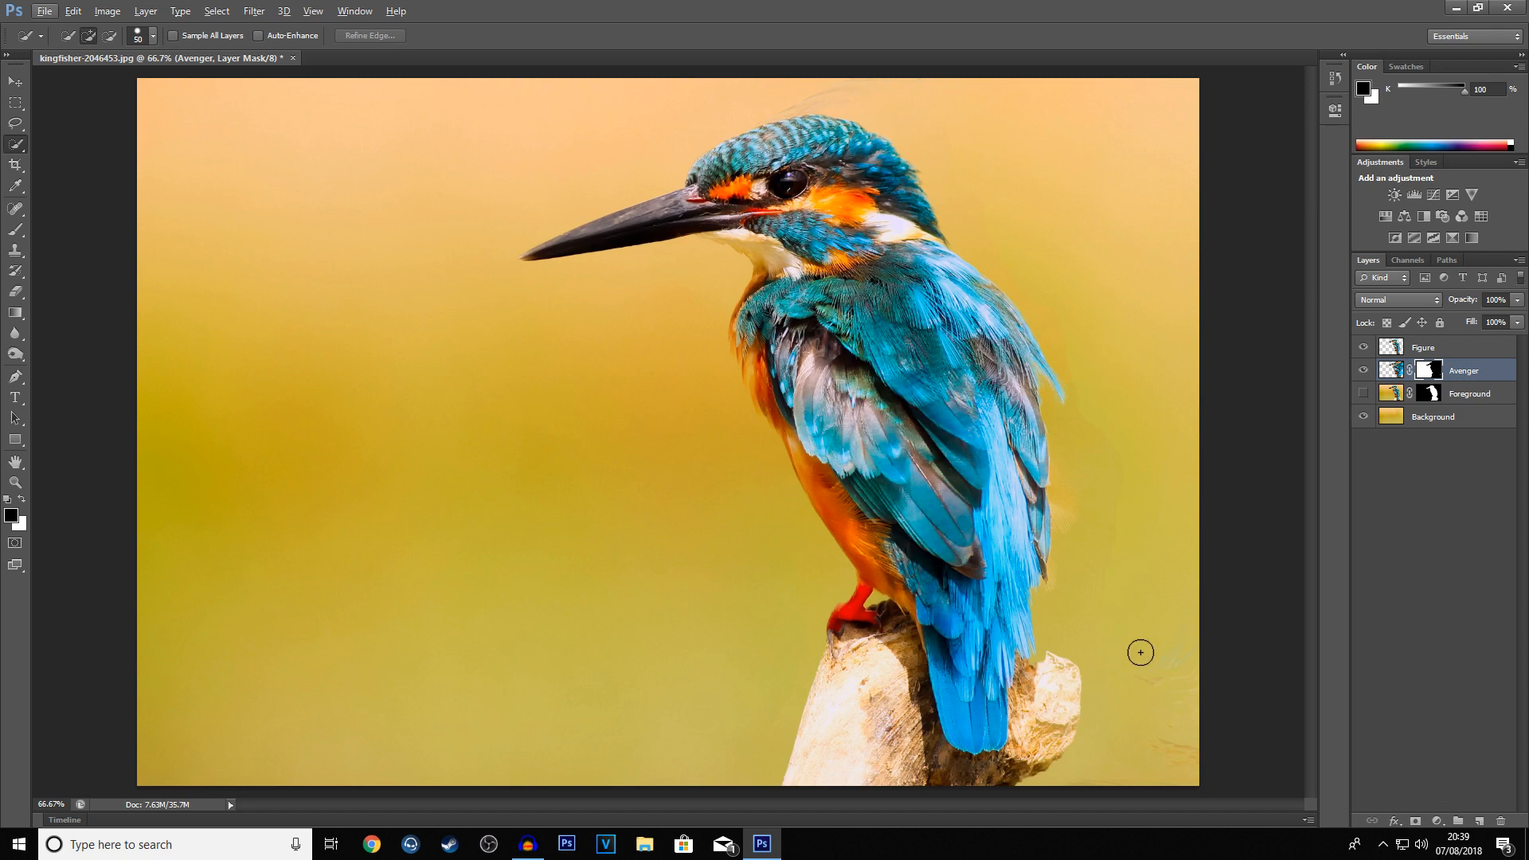
pyautogui.hotkey('ctrl', 'z')
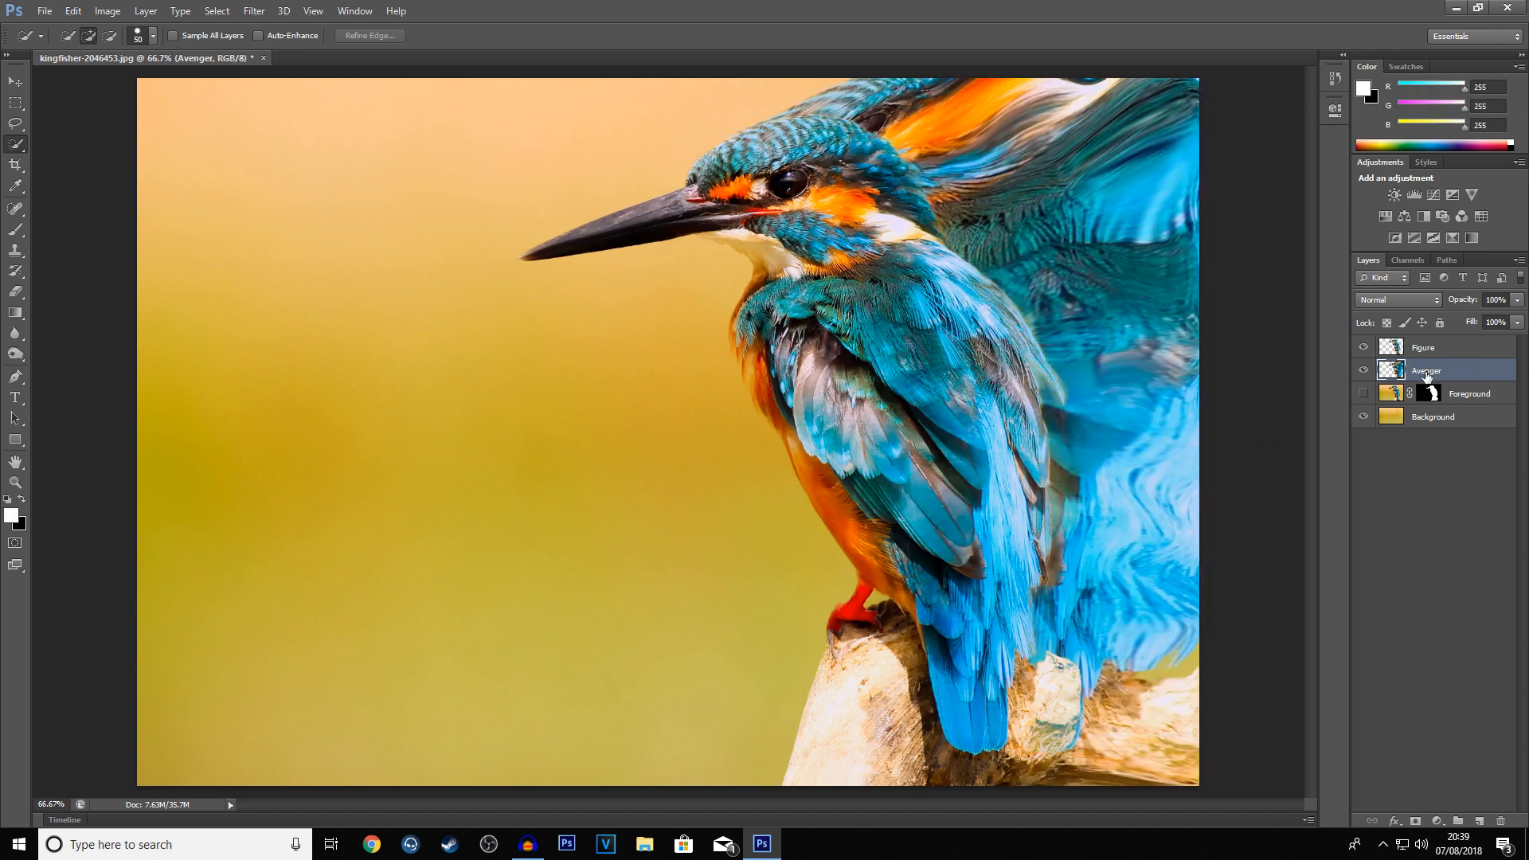
# - Add a layer mask hiding the smeared bird on Avenger and one showing the bird on Figure, leaving the Figure mask active
pyautogui.moveTo(1453, 371); pyautogui.dragTo(1415, 818)
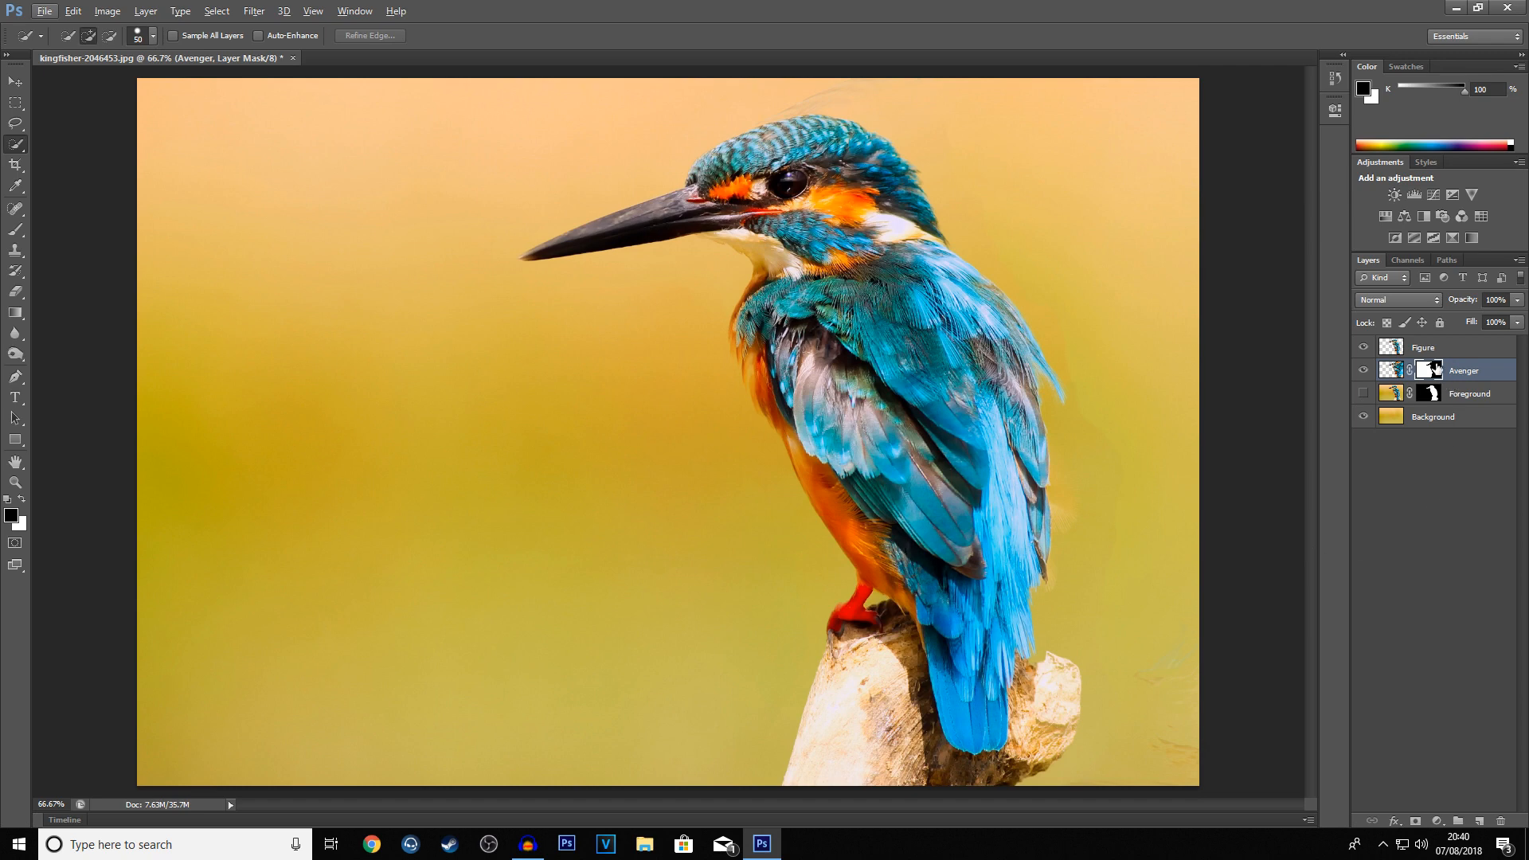
pyautogui.click(1407, 351)
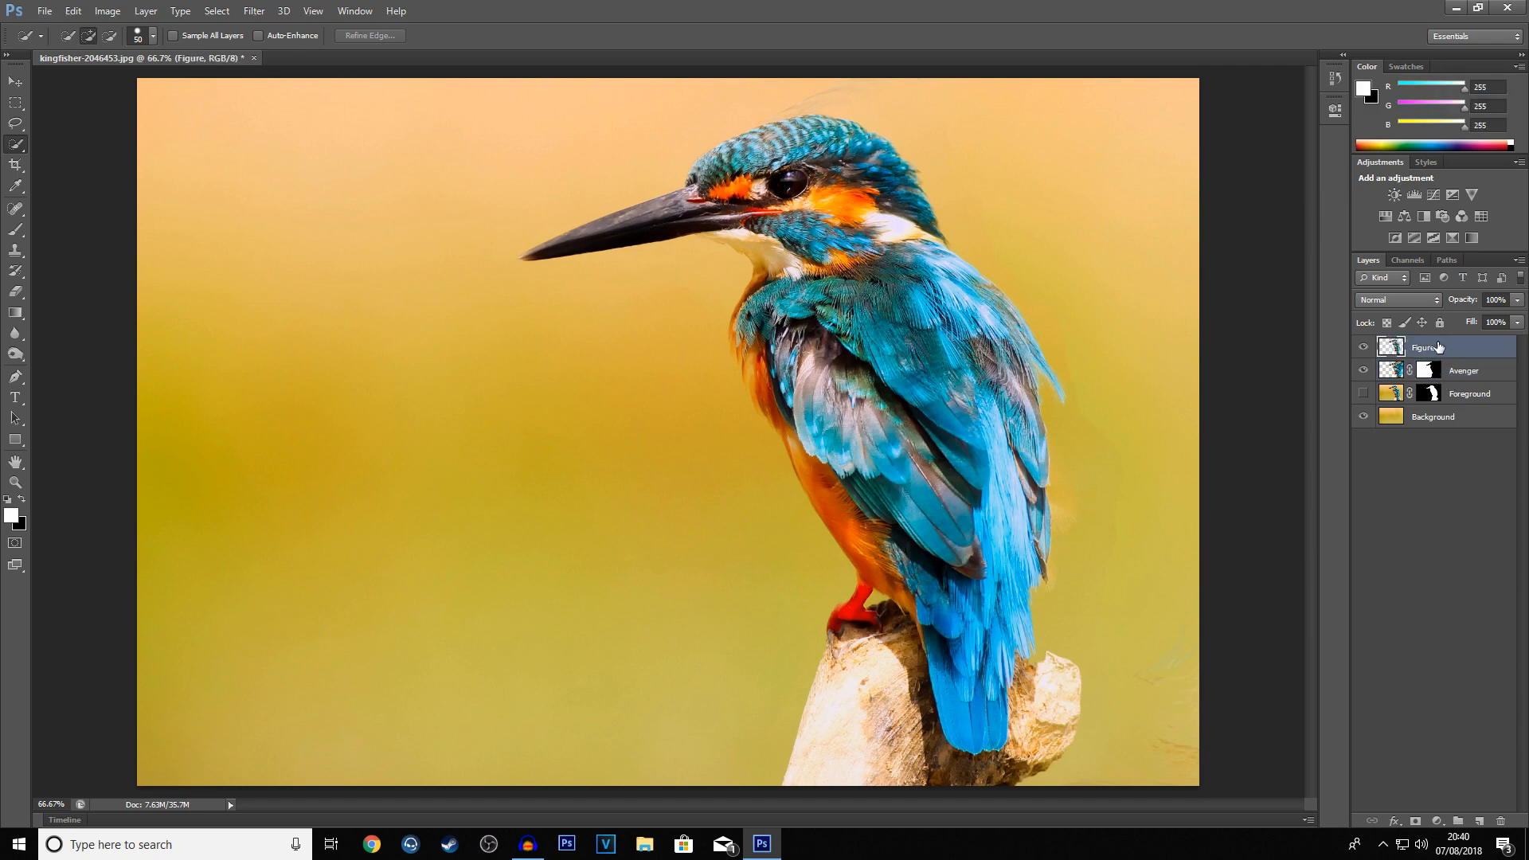
pyautogui.click(1414, 819)
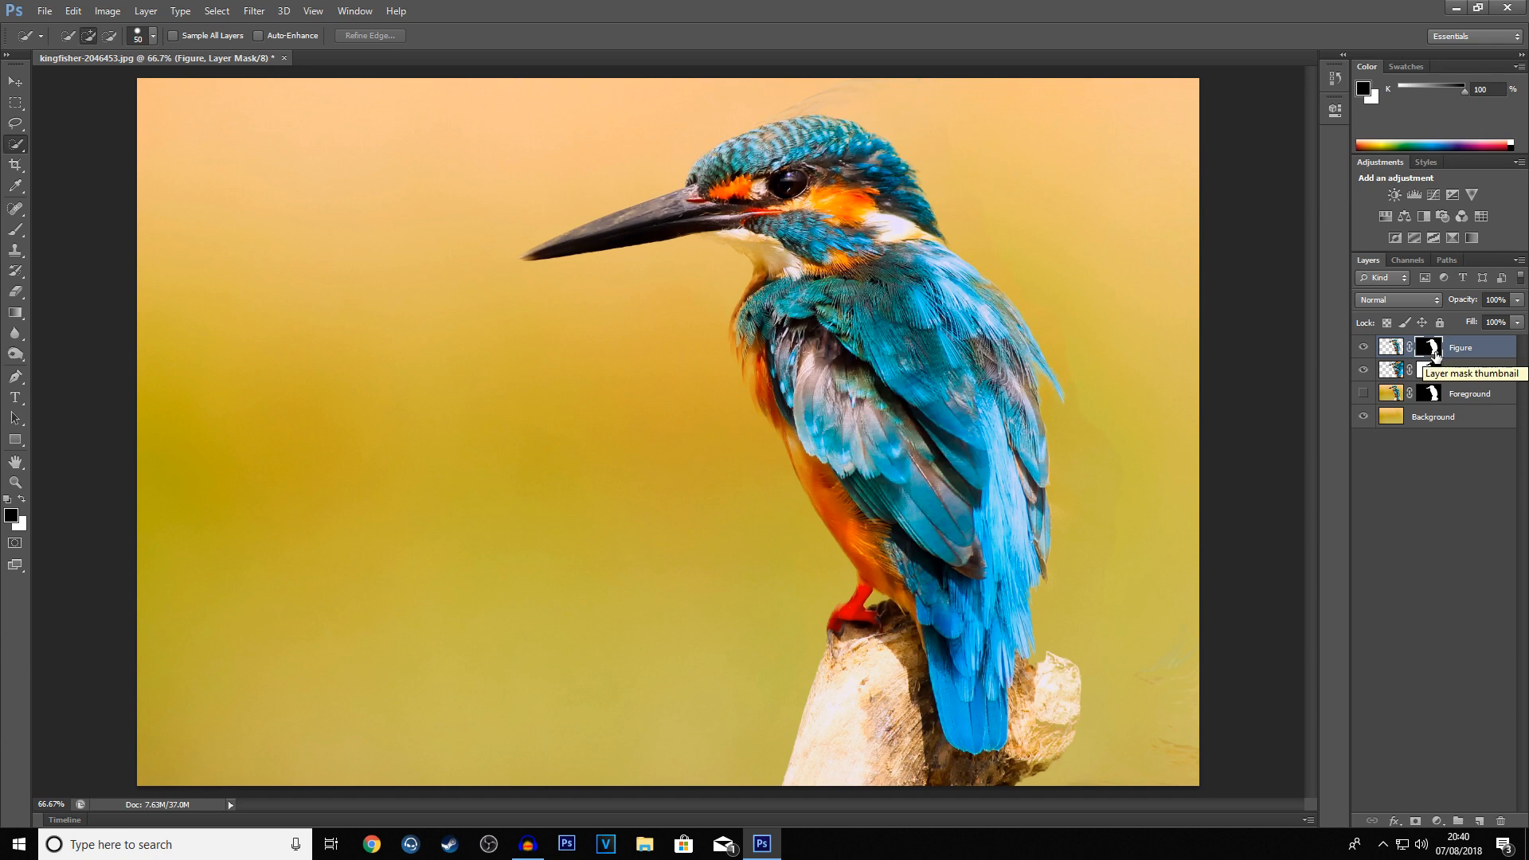
pyautogui.click(1429, 371)
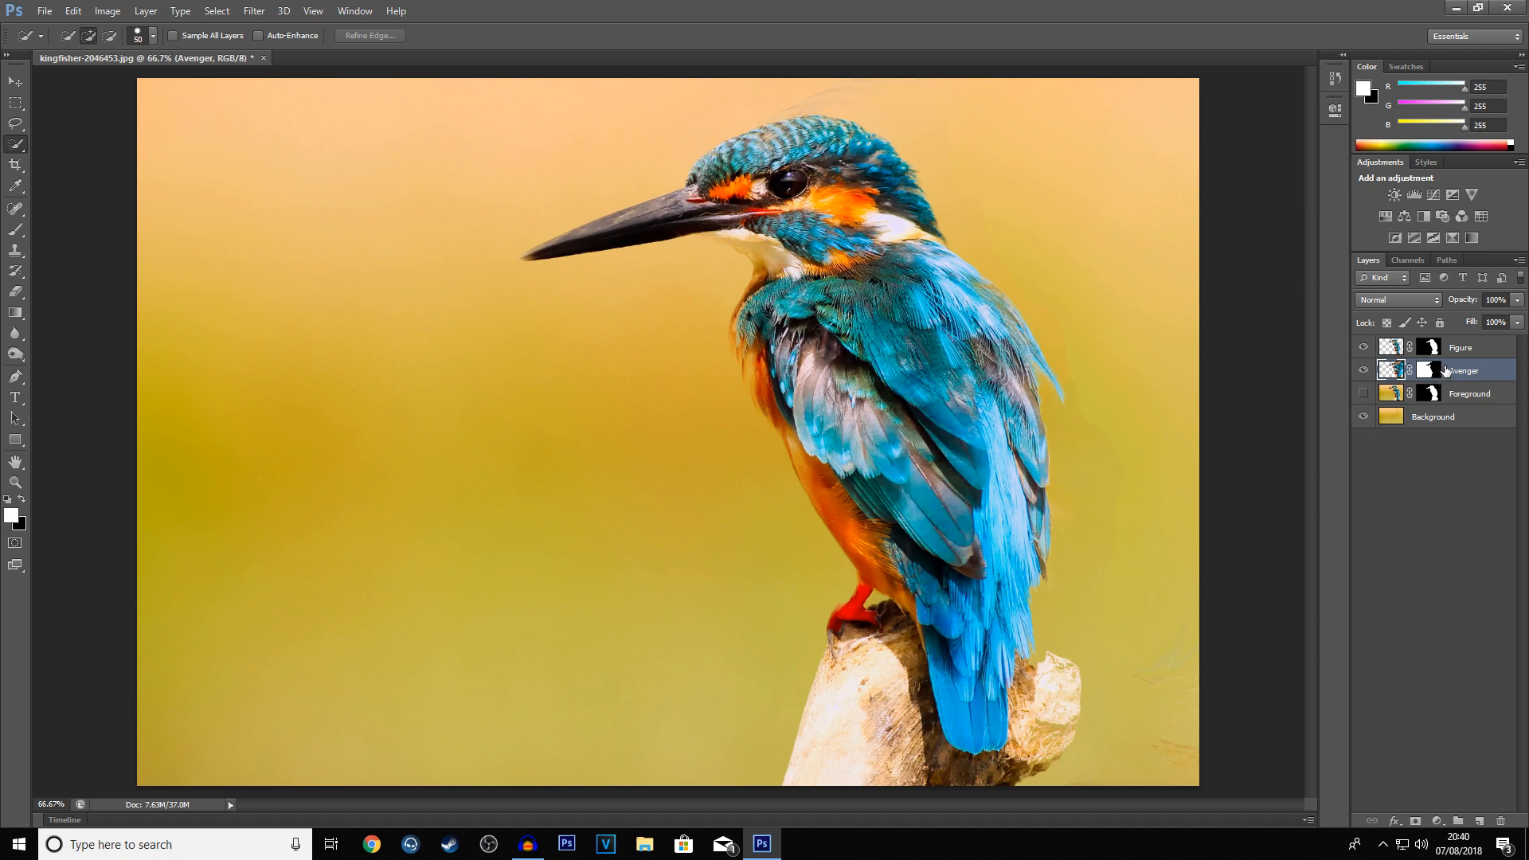
pyautogui.click(1433, 353)
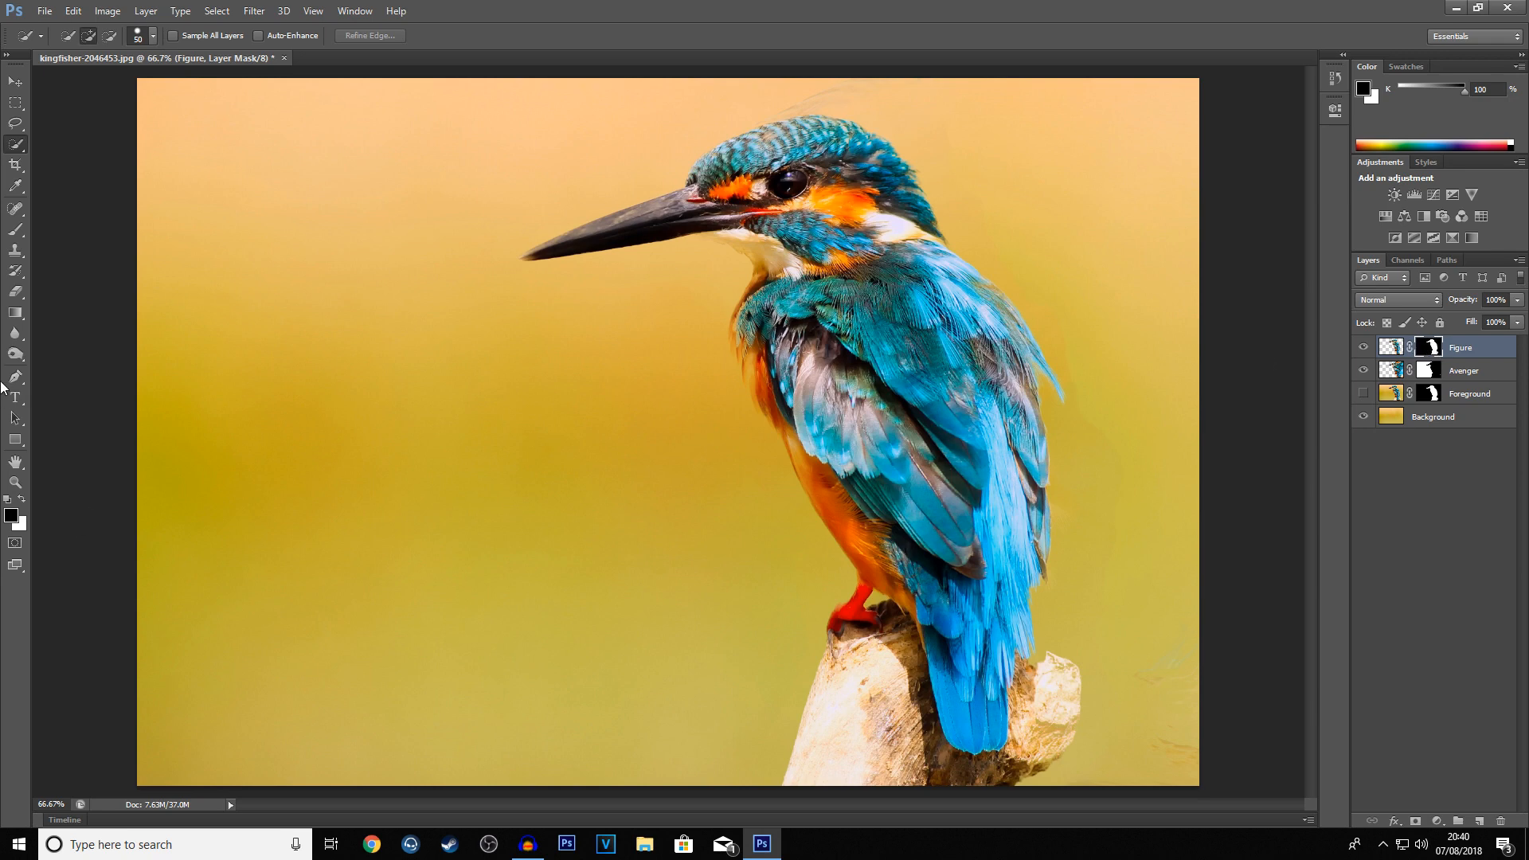
# - Choose the Brush tool with the 1536 splatter tip and reduce its size to 300 px
pyautogui.click(13, 232)
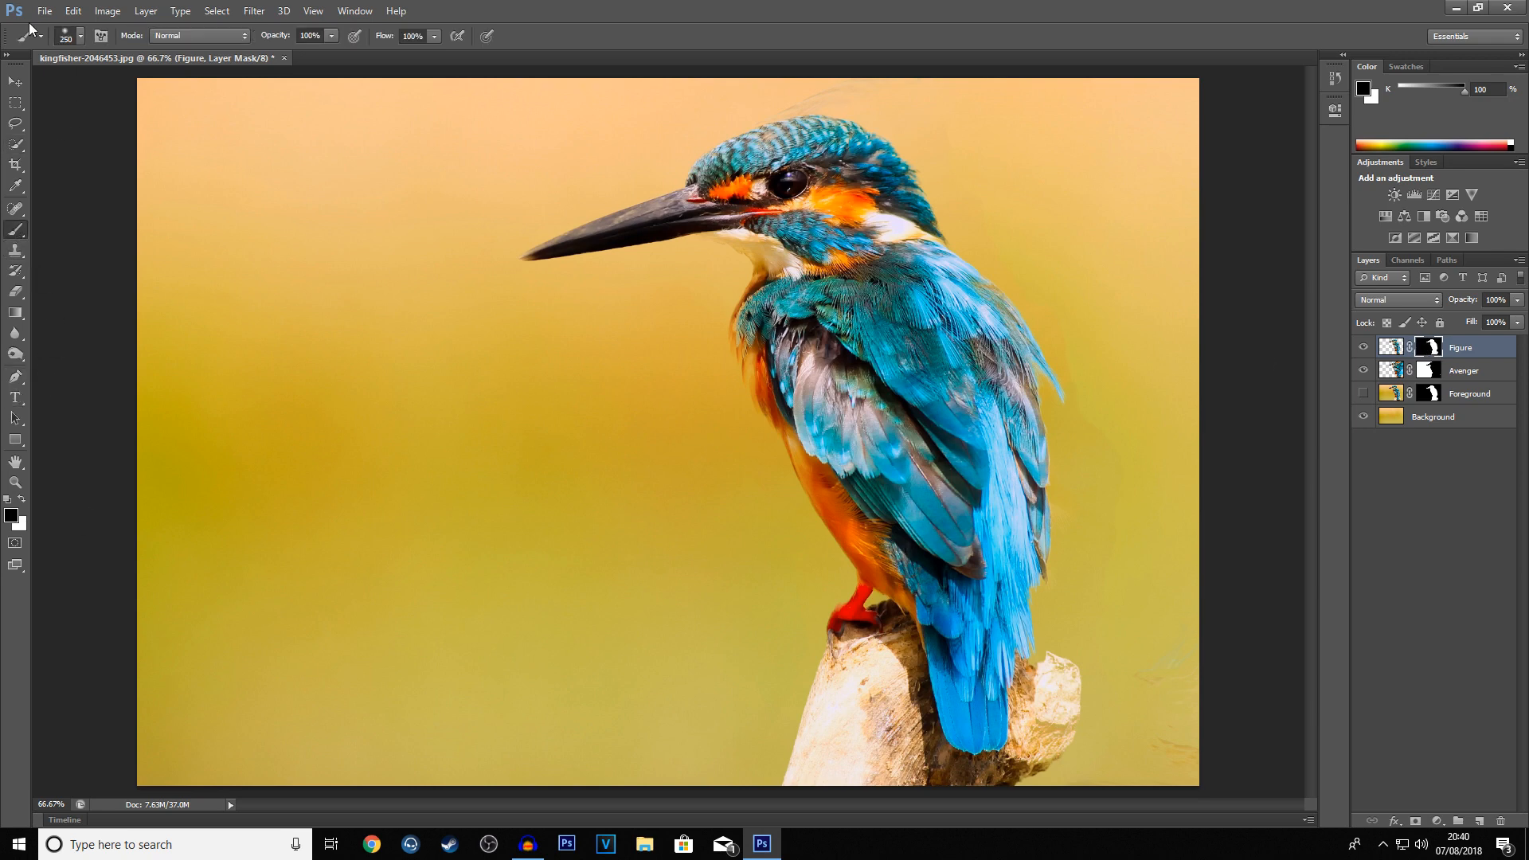
pyautogui.click(81, 37)
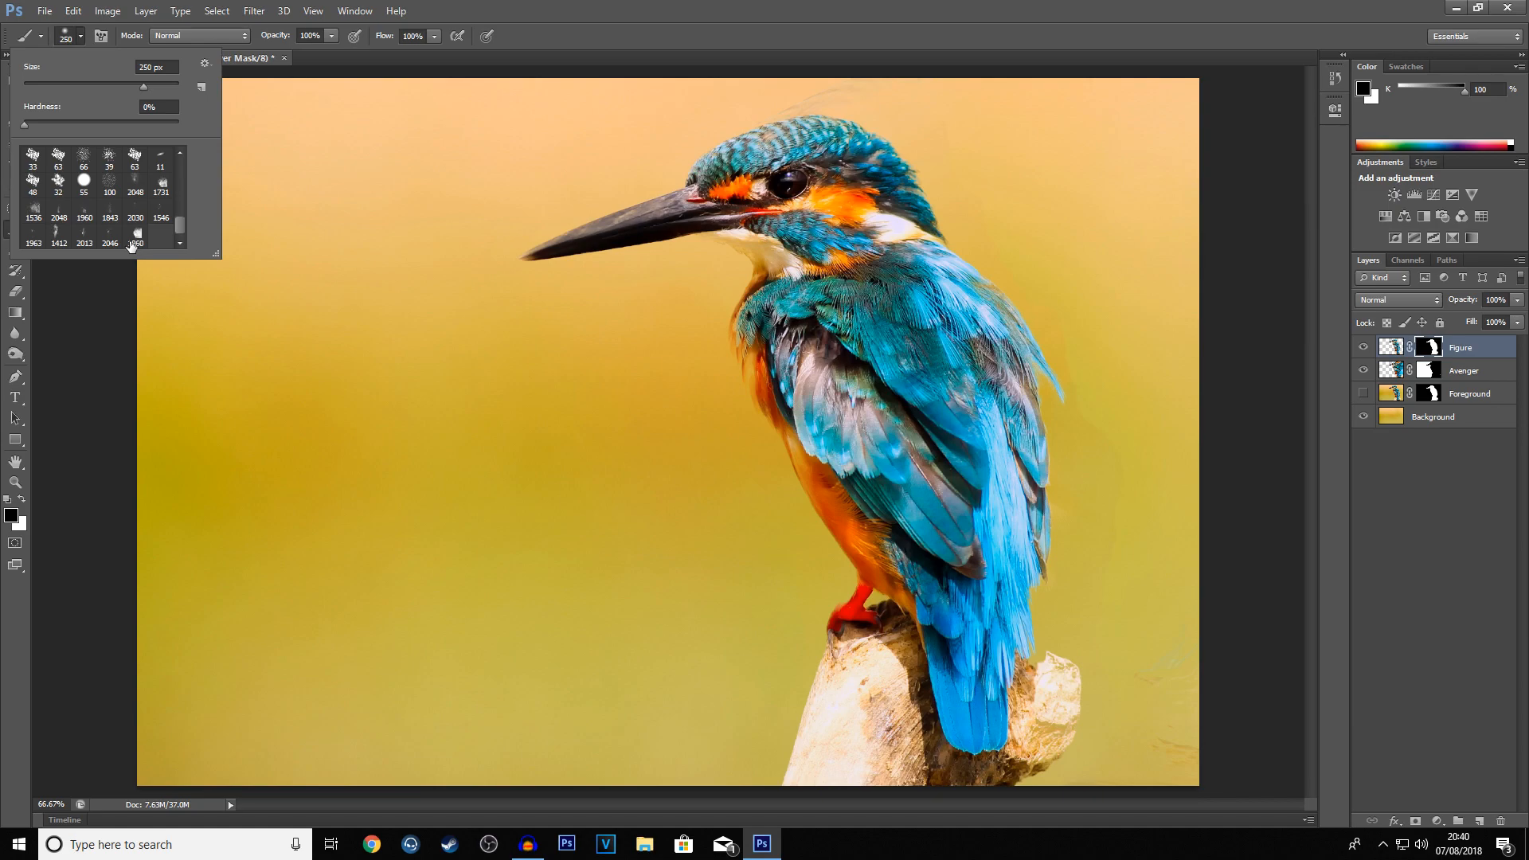
pyautogui.click(32, 213)
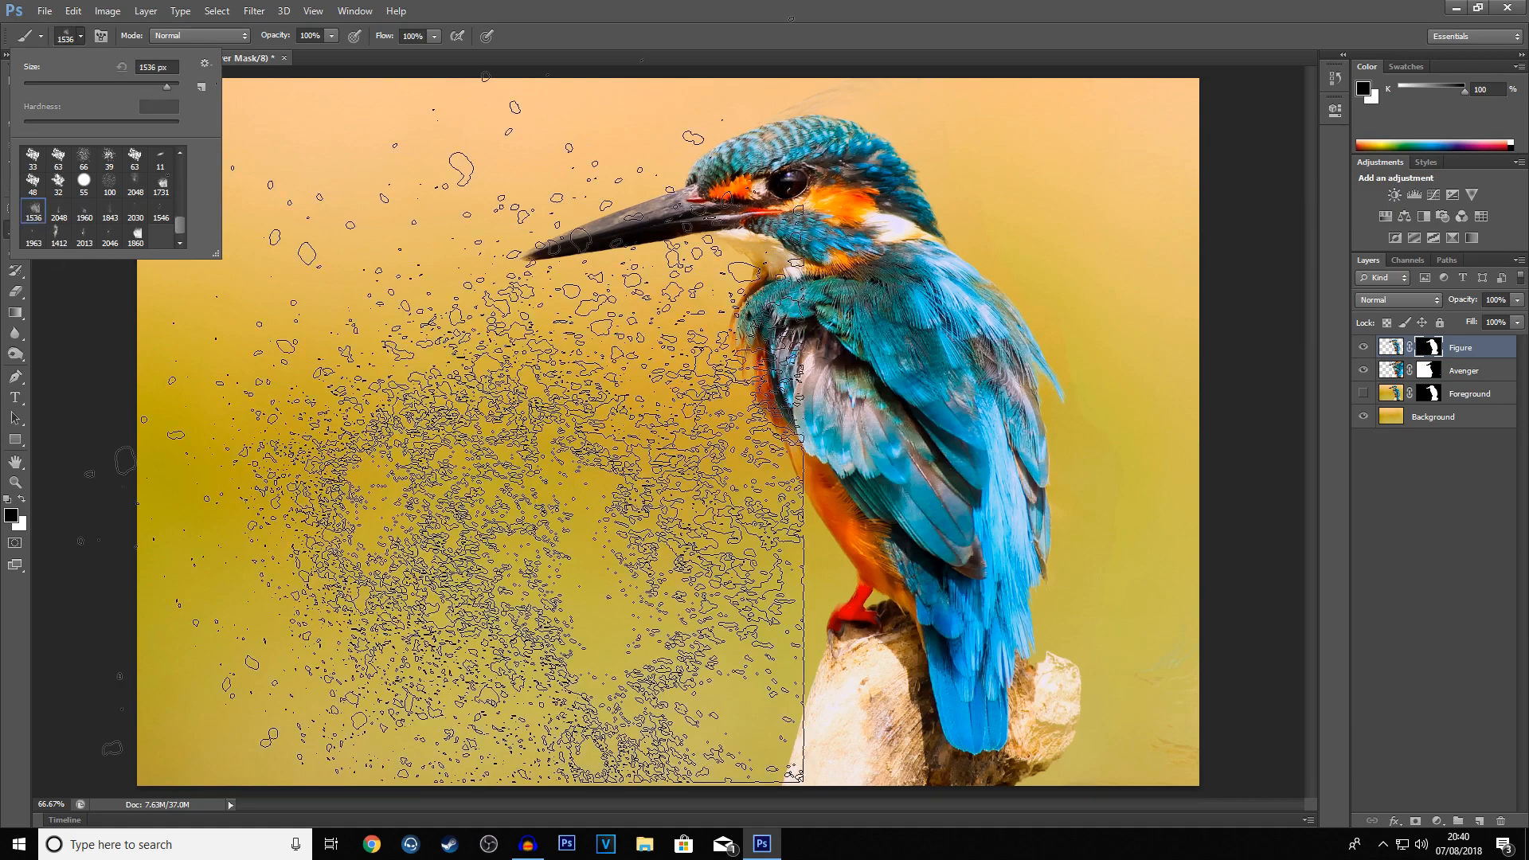
pyautogui.click(814, 34)
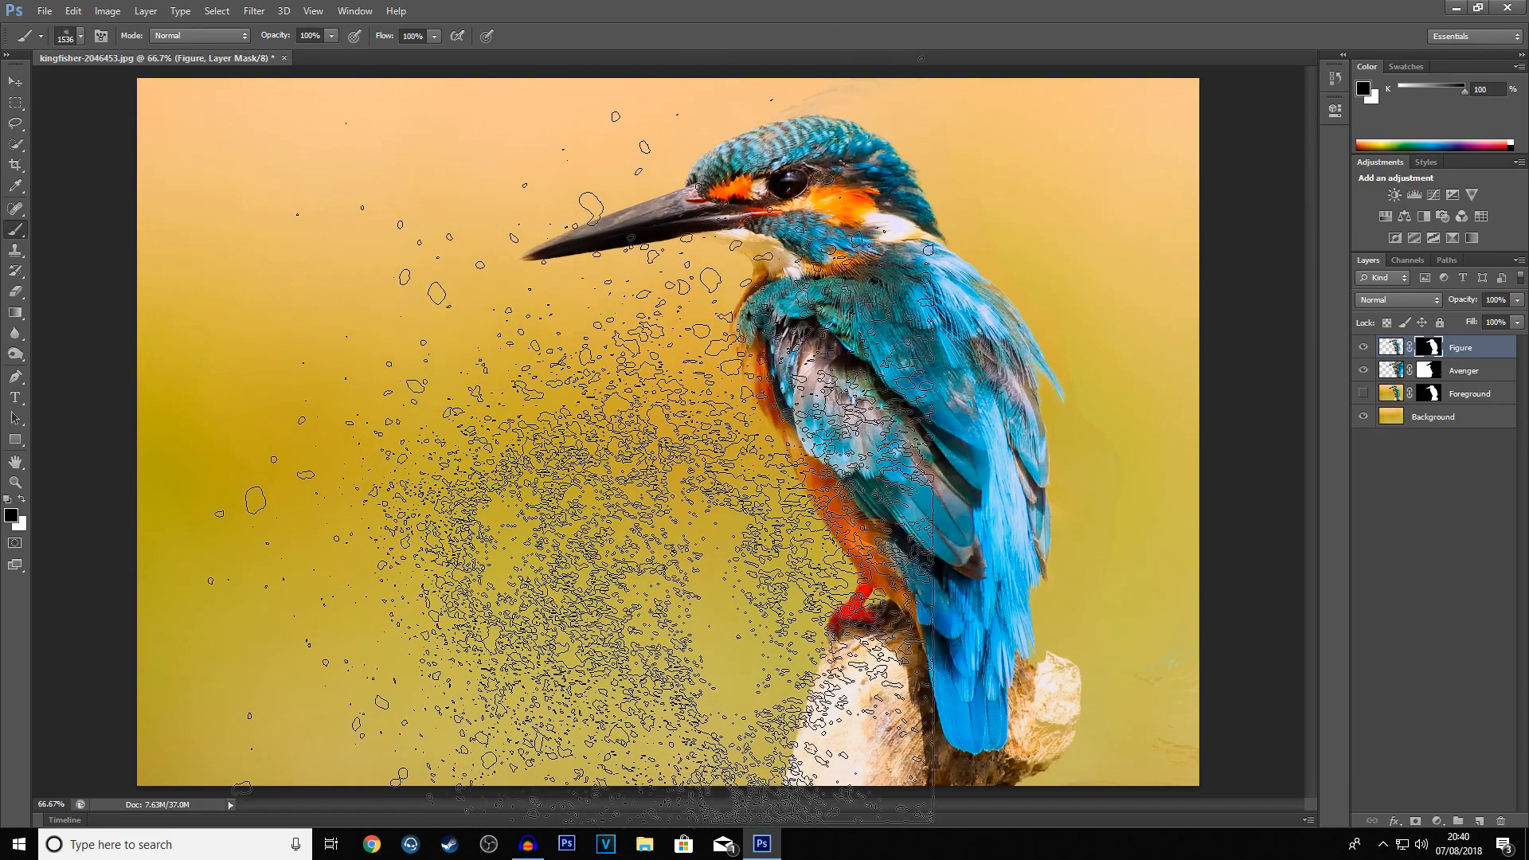
pyautogui.press('[')
pyautogui.press('[')
pyautogui.press('[')
pyautogui.press('[')
pyautogui.press('[')
pyautogui.press('[')
pyautogui.press('[')
pyautogui.press('[')
pyautogui.press('[')
pyautogui.press('[')
pyautogui.press('[')
pyautogui.press('[')
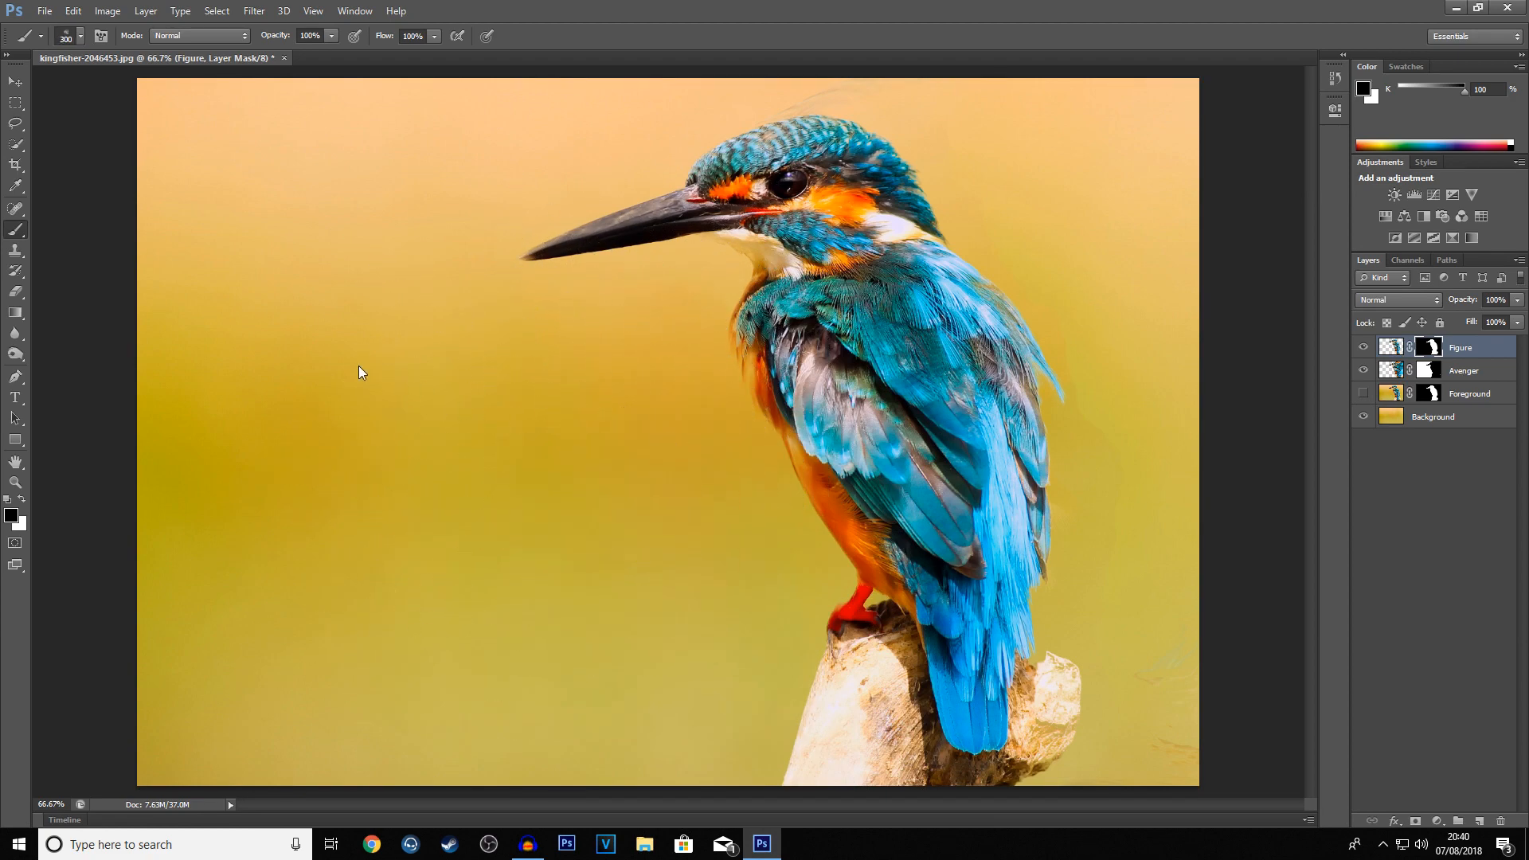
# - Open the detailed brush settings and set the splatter tip to a 51° angle and 400 px size
pyautogui.click(106, 34)
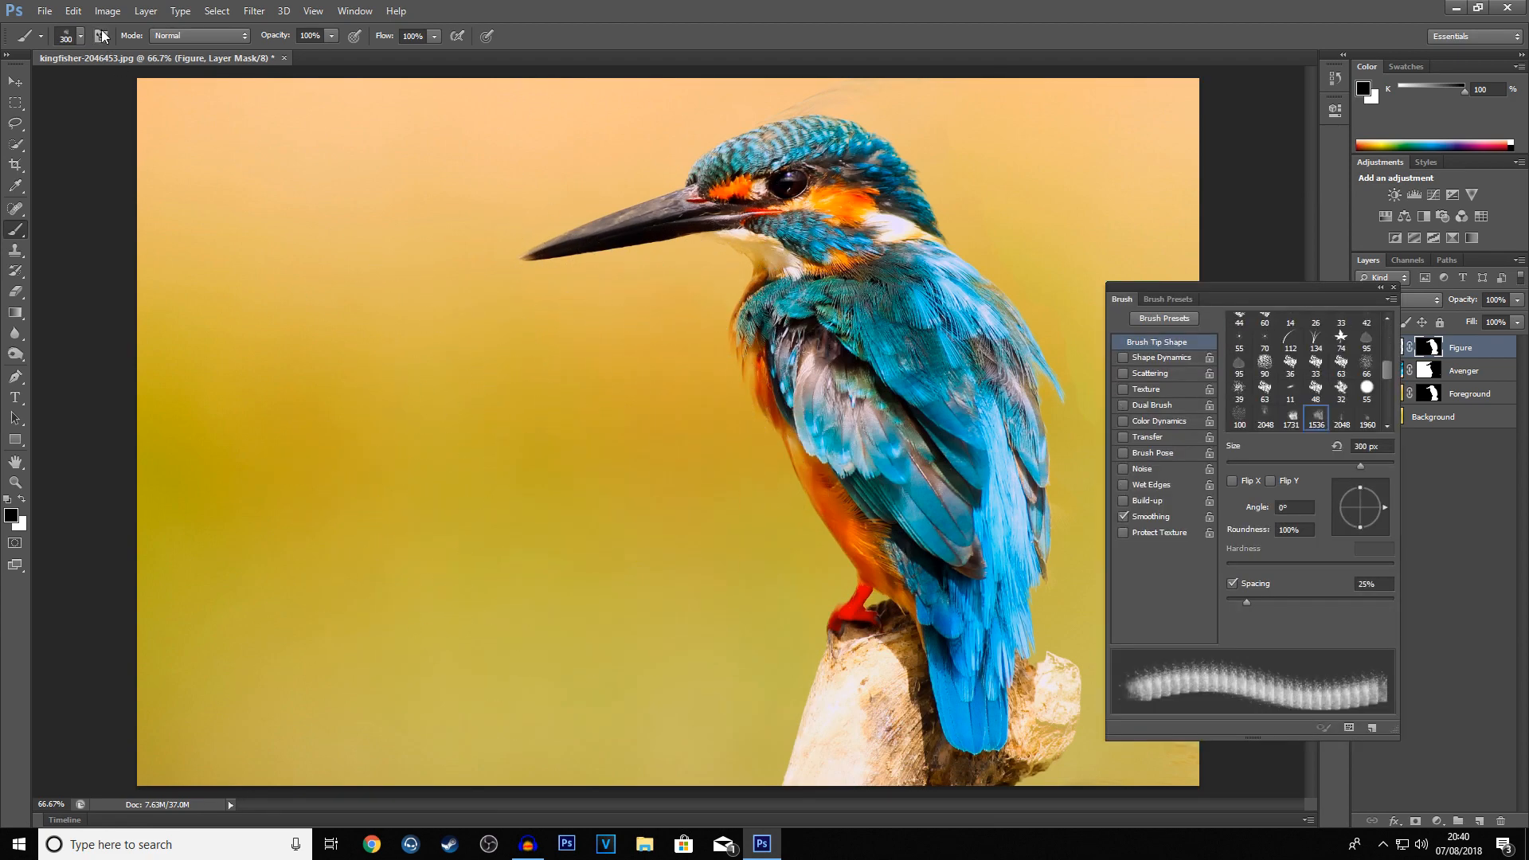
pyautogui.moveTo(1254, 294); pyautogui.dragTo(1365, 358)
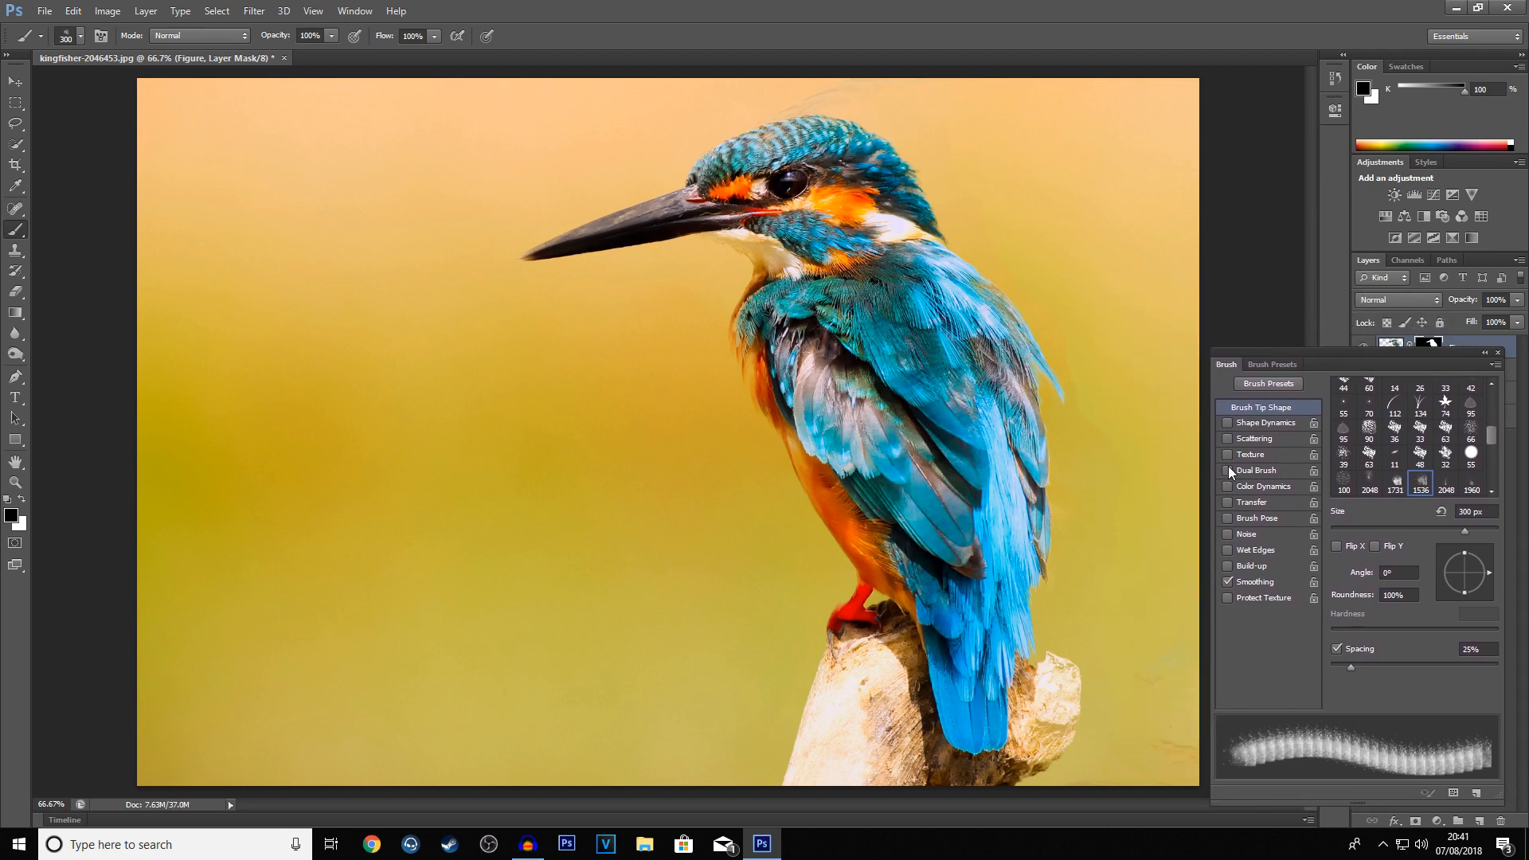
pyautogui.moveTo(1489, 575); pyautogui.dragTo(1479, 556)
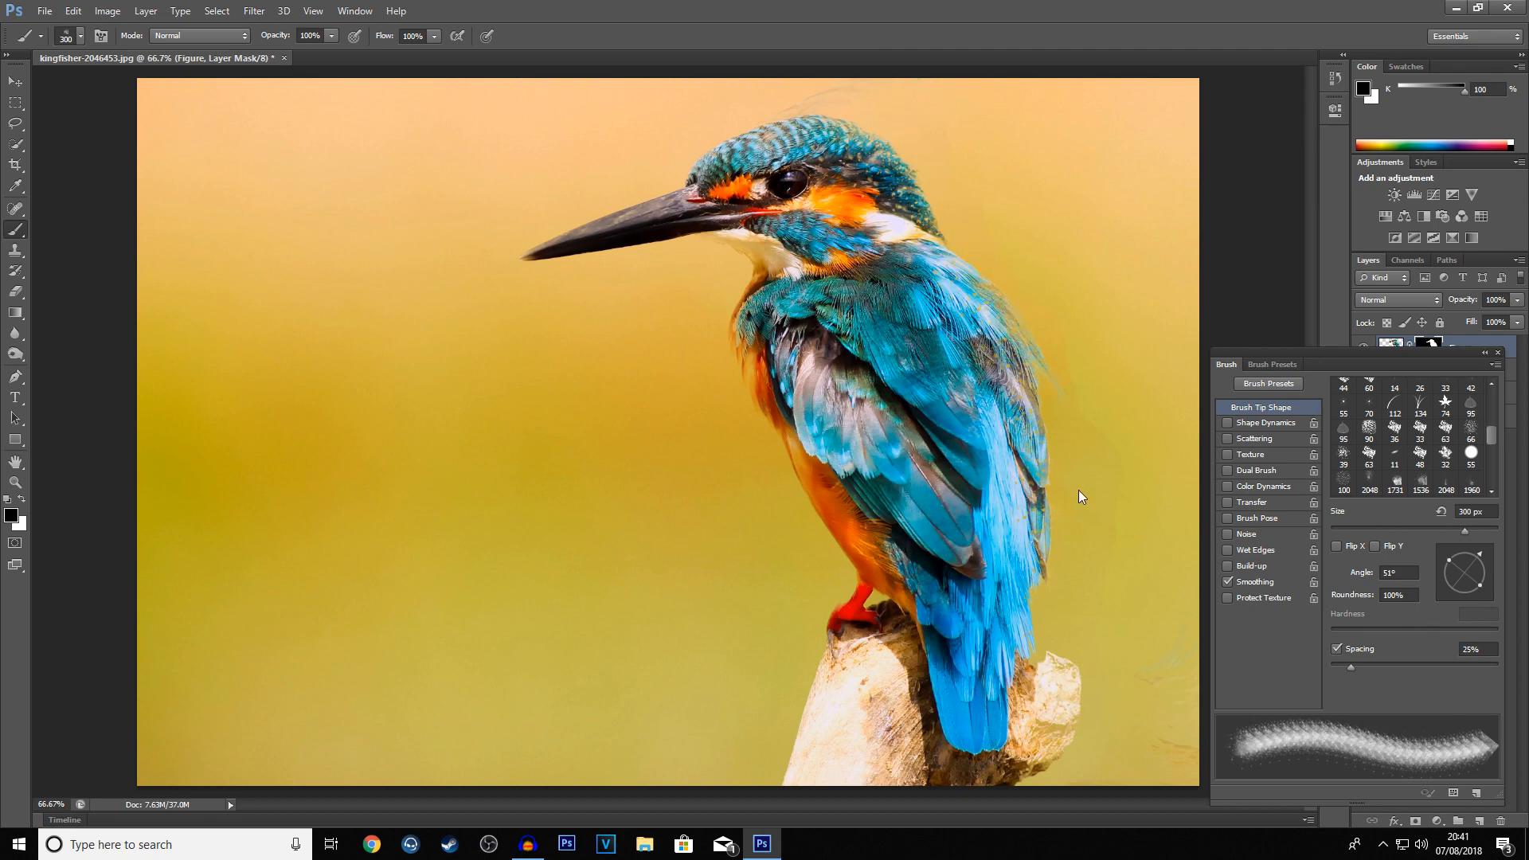
pyautogui.press(']')
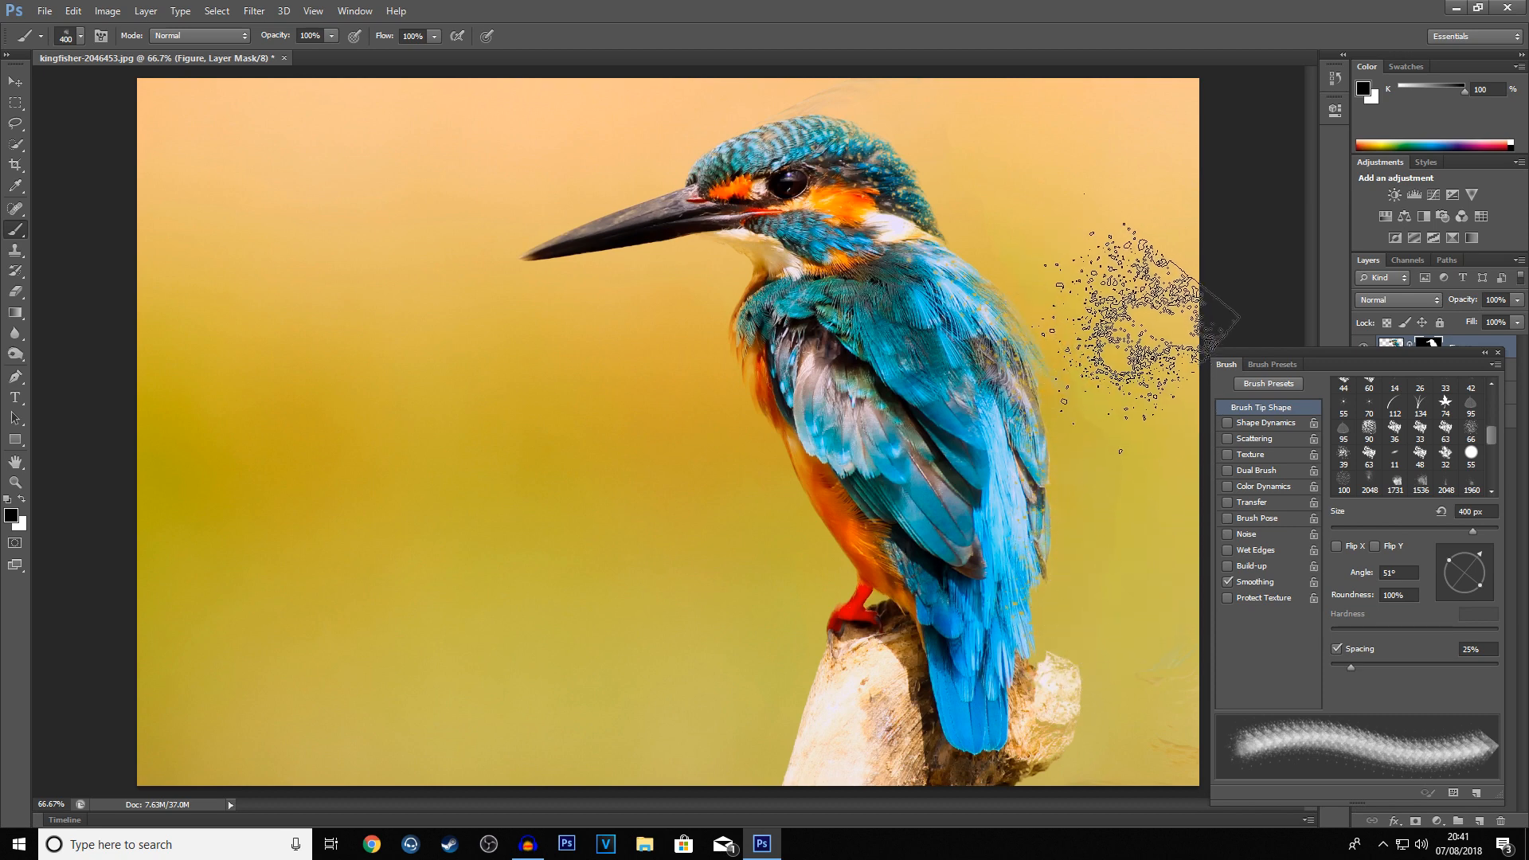
# - Reset the splatter tip, angle it to 39° and paint the Figure mask along the bird's back and tail at sizes between 200 and 500 px
pyautogui.moveTo(1477, 553); pyautogui.dragTo(1466, 548)
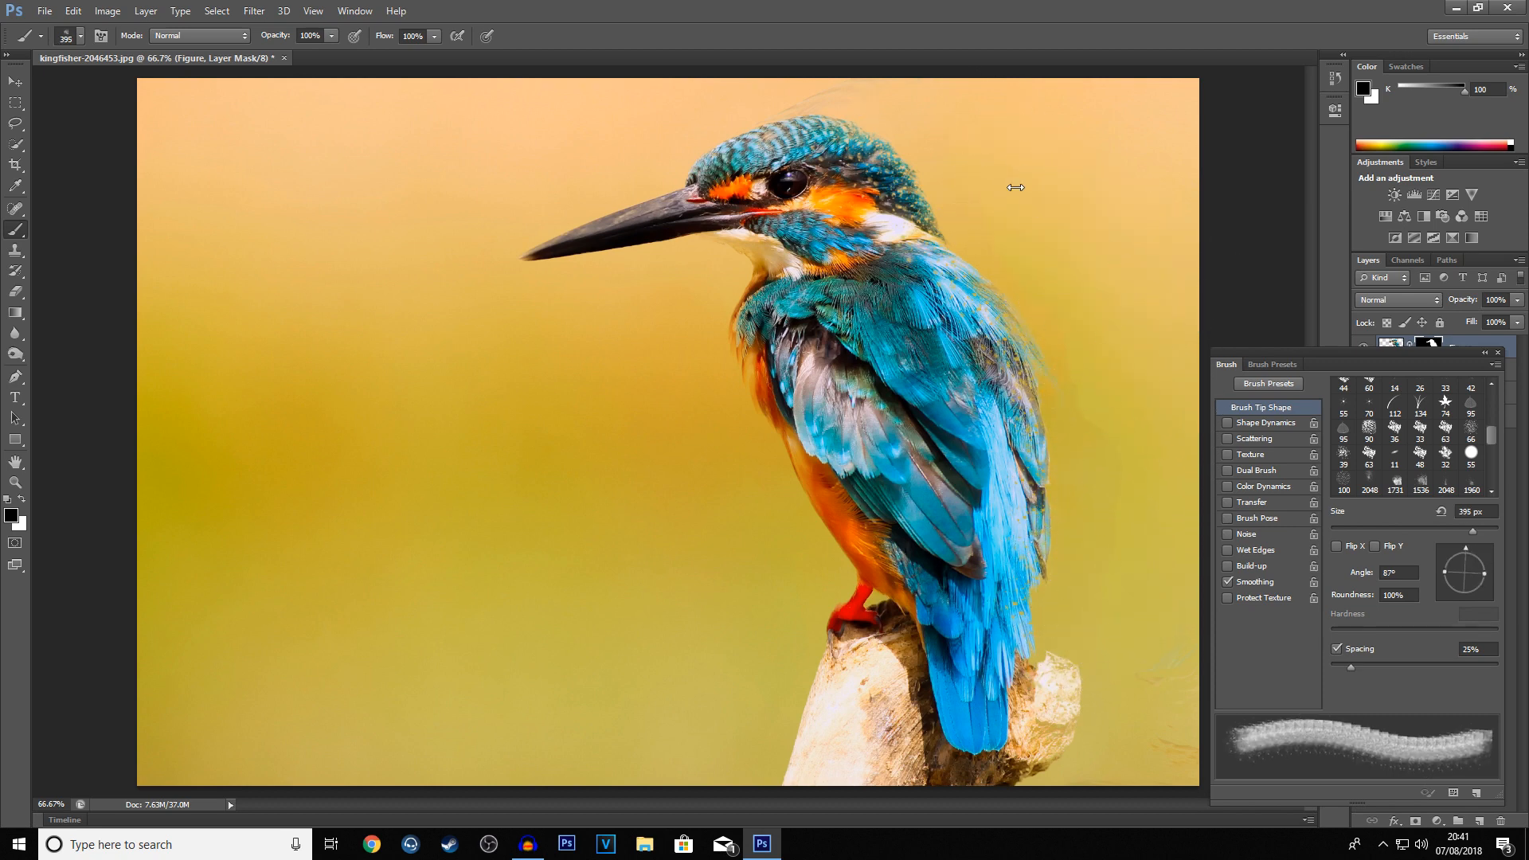
pyautogui.click(1421, 481)
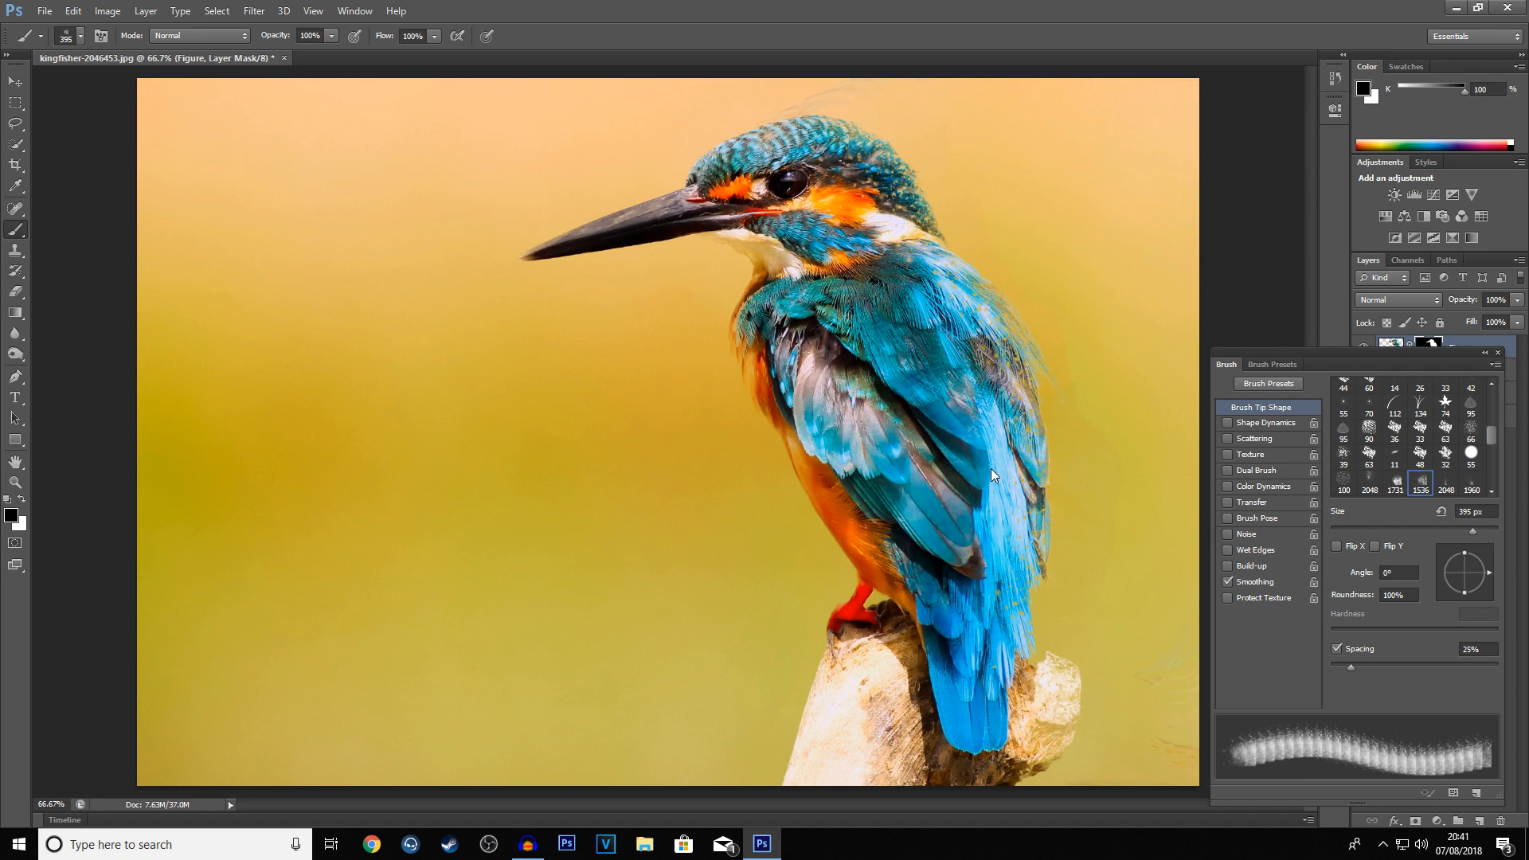
pyautogui.click(1479, 559)
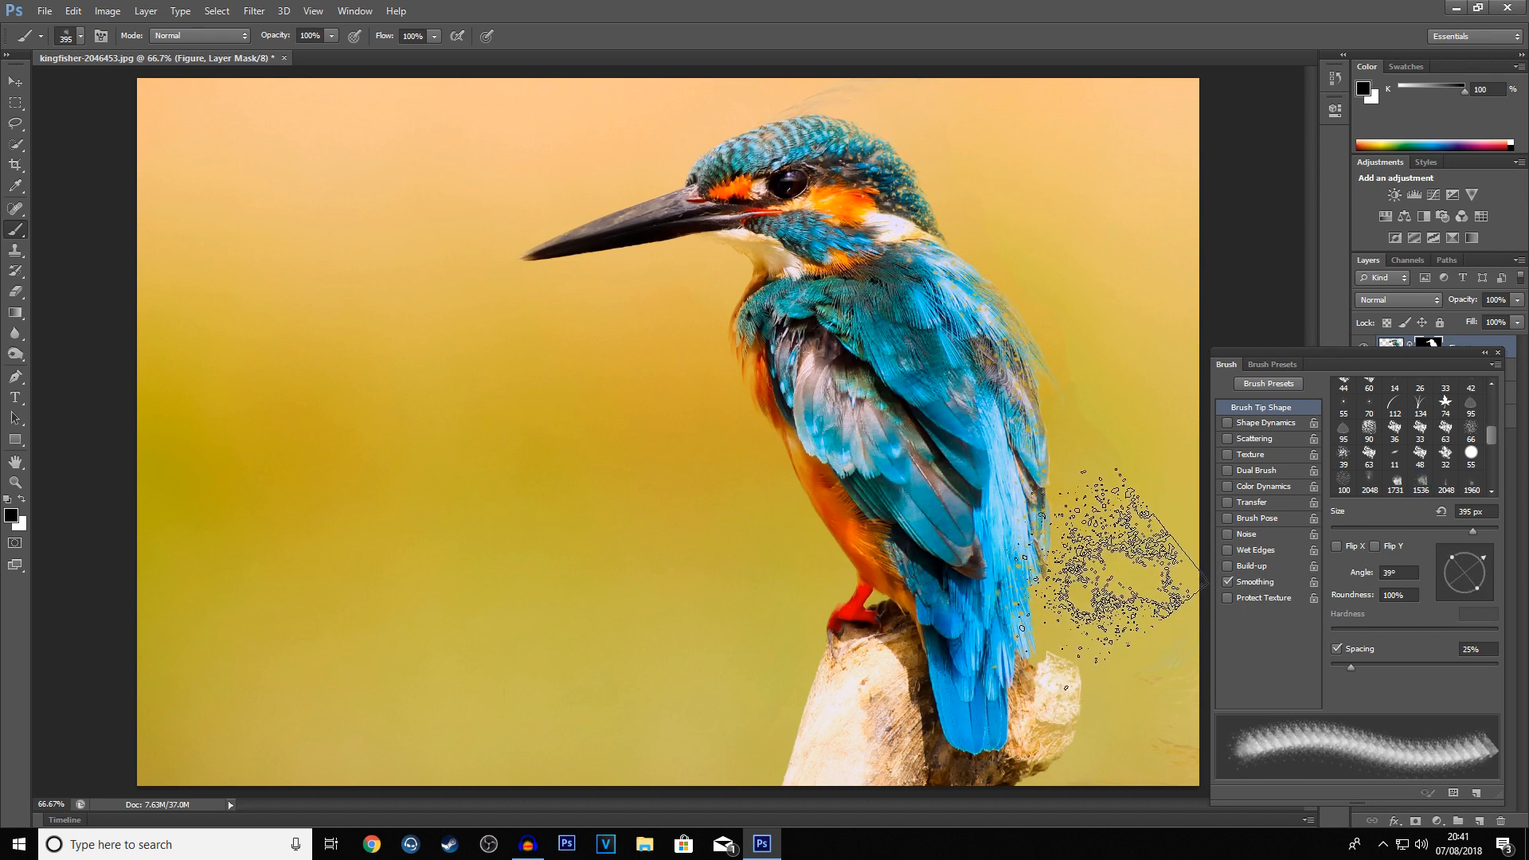
pyautogui.press('[')
pyautogui.press('[')
pyautogui.press('[')
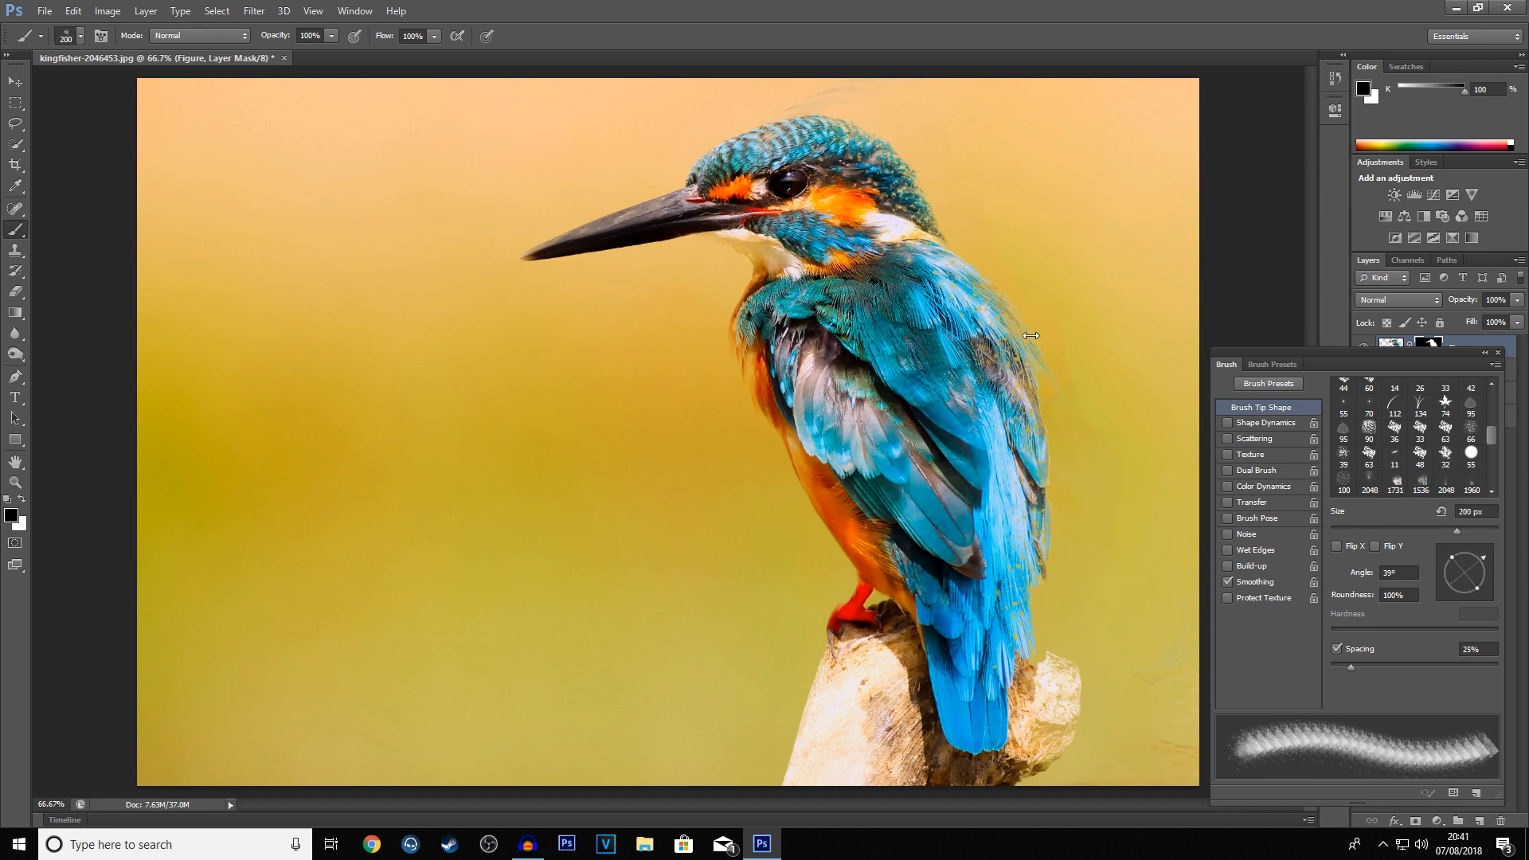
pyautogui.press(']')
pyautogui.press(']')
pyautogui.press(']')
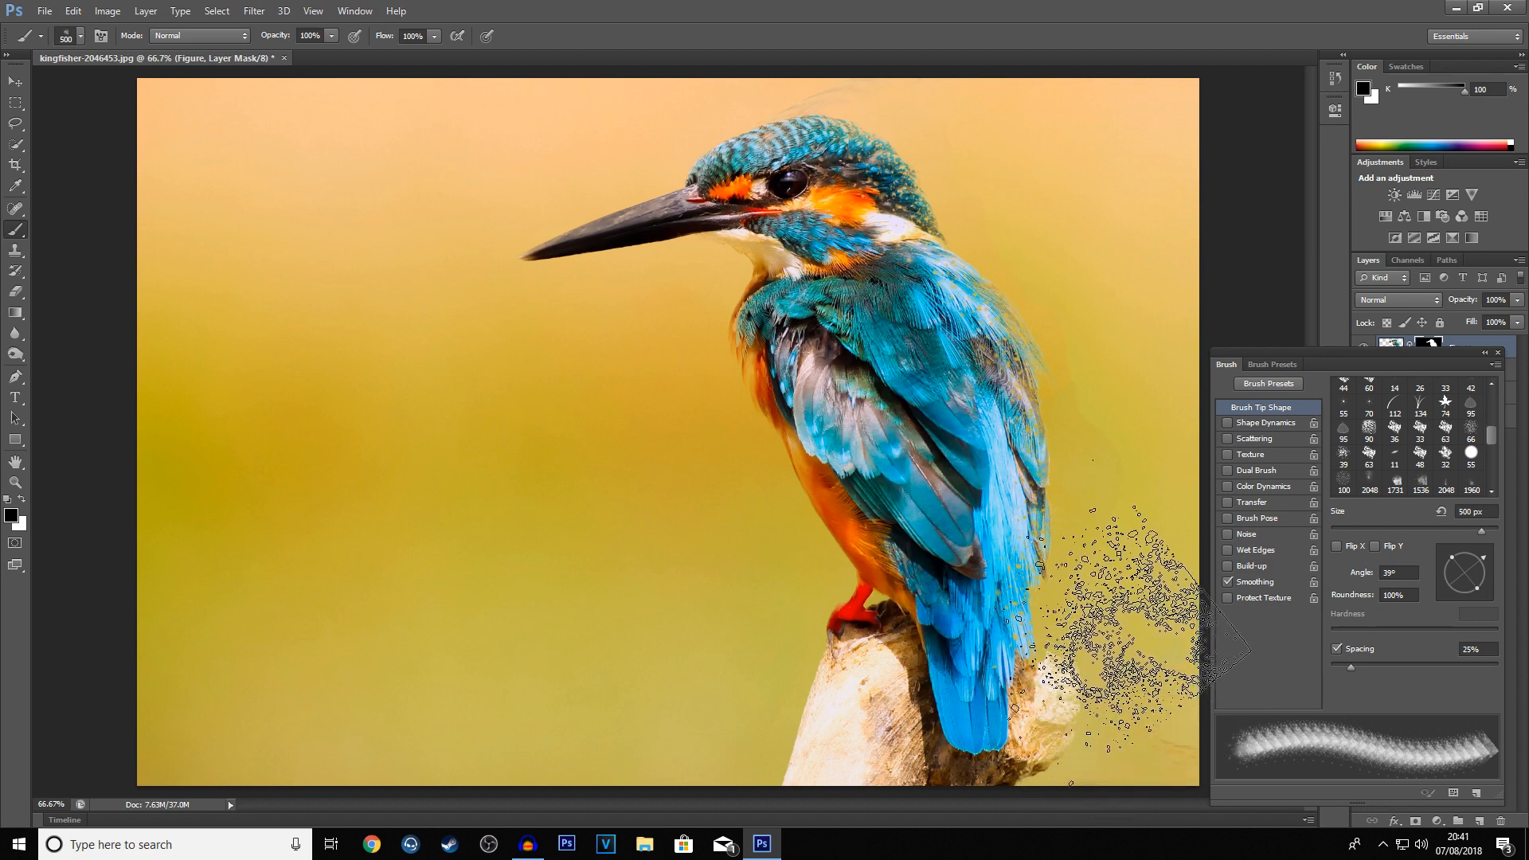
# - Rotate the splatter tip to 67° and paint the Figure mask over the bird's upper back, reducing the size to 250 px
pyautogui.click(1486, 558)
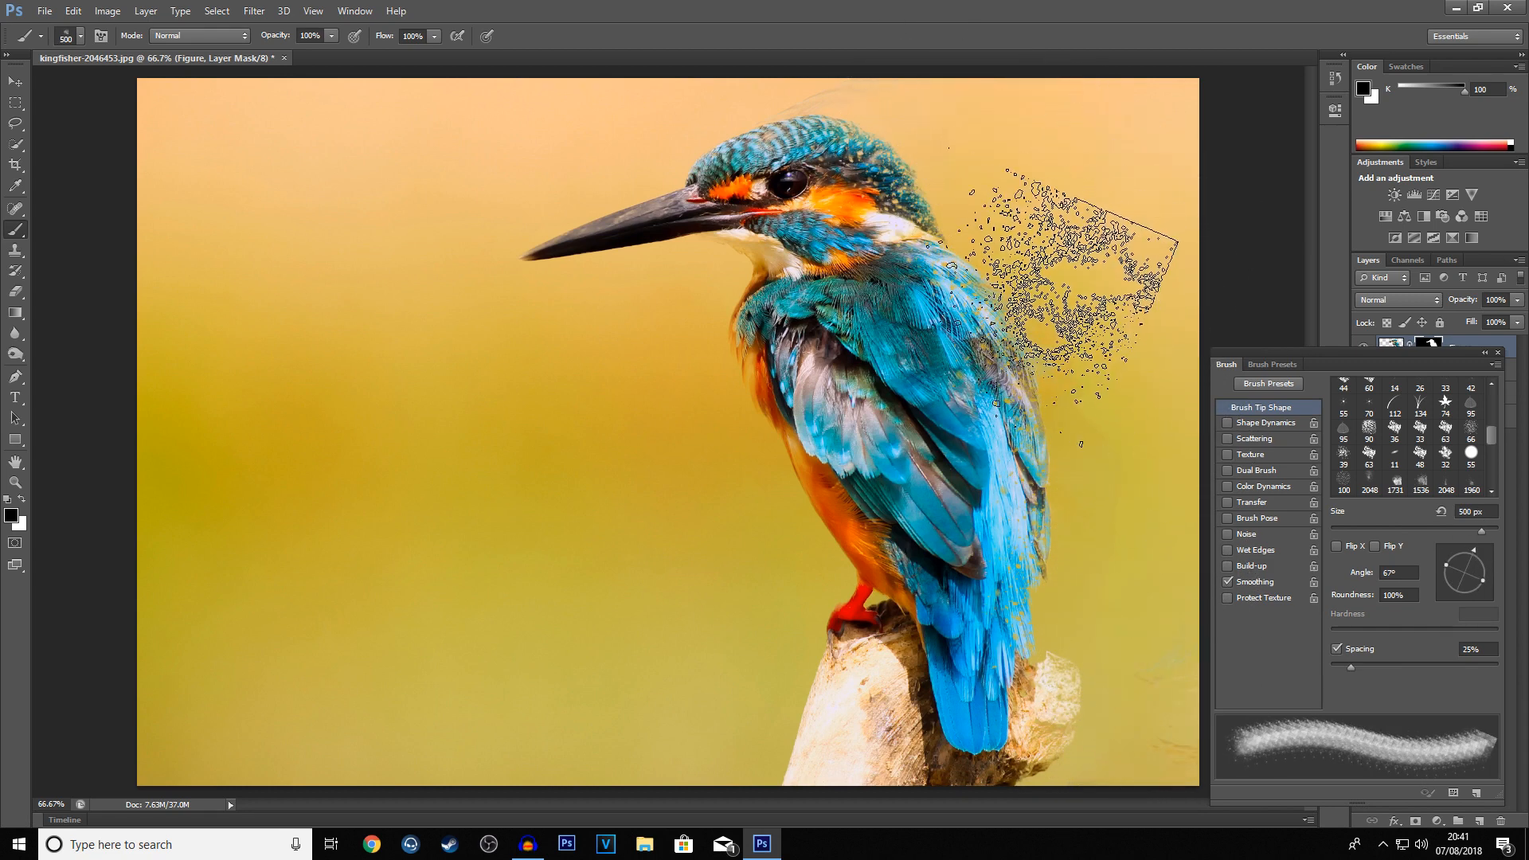
pyautogui.click(1227, 581)
pyautogui.press('[')
pyautogui.press('[')
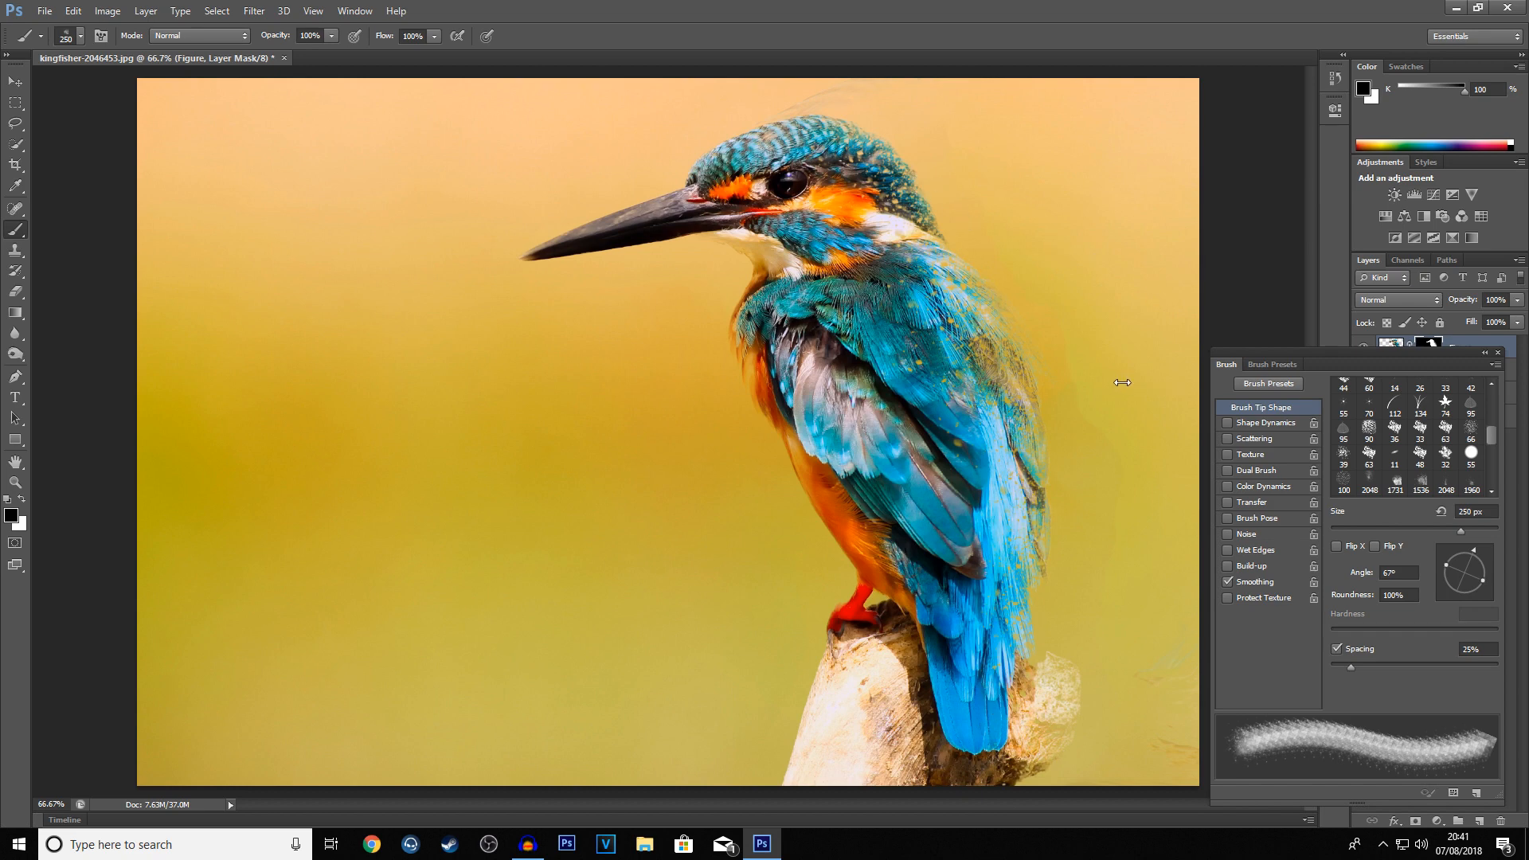
# - Paint more splatter on the Figure mask along the back and tail edge, angling the tip at 84° and 58° with sizes up to 400 px
pyautogui.moveTo(1475, 552); pyautogui.dragTo(1467, 551)
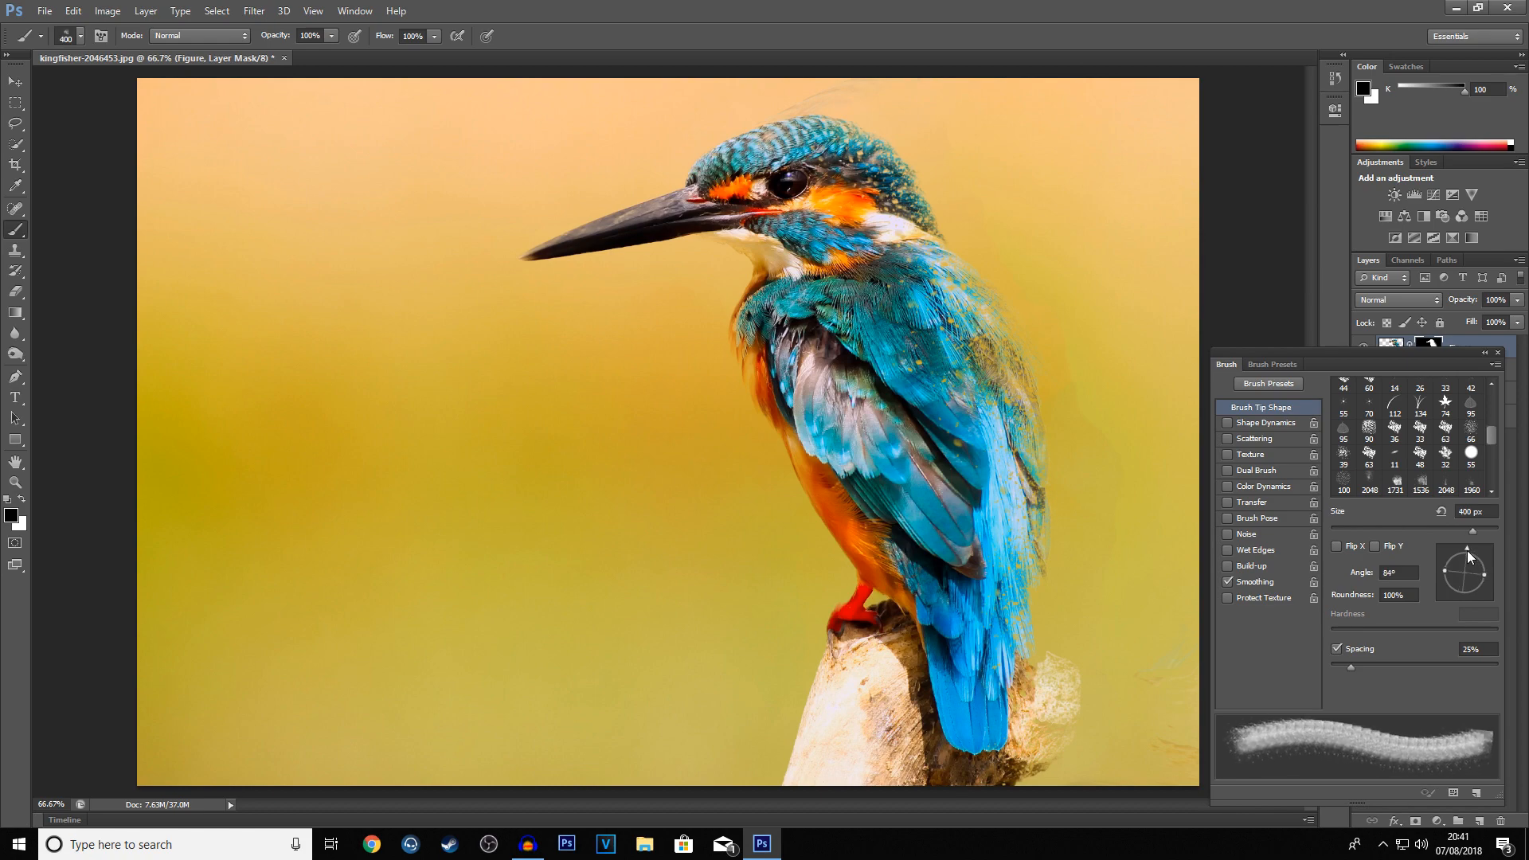
pyautogui.press(']')
pyautogui.press(']')
pyautogui.press(']')
pyautogui.moveTo(1469, 547); pyautogui.dragTo(1477, 552)
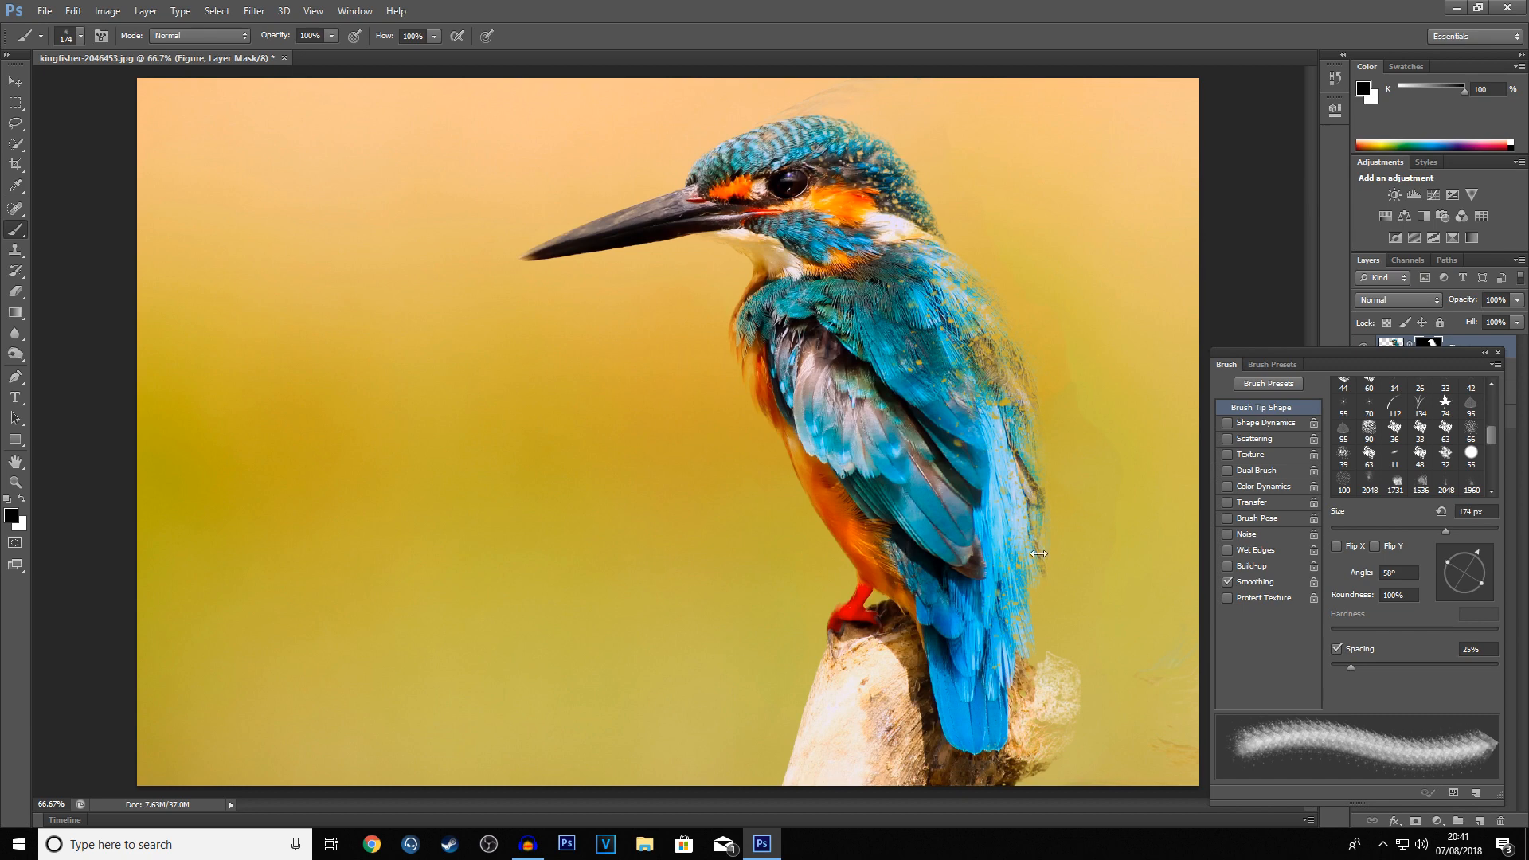
pyautogui.moveTo(1037, 629); pyautogui.dragTo(1050, 673)
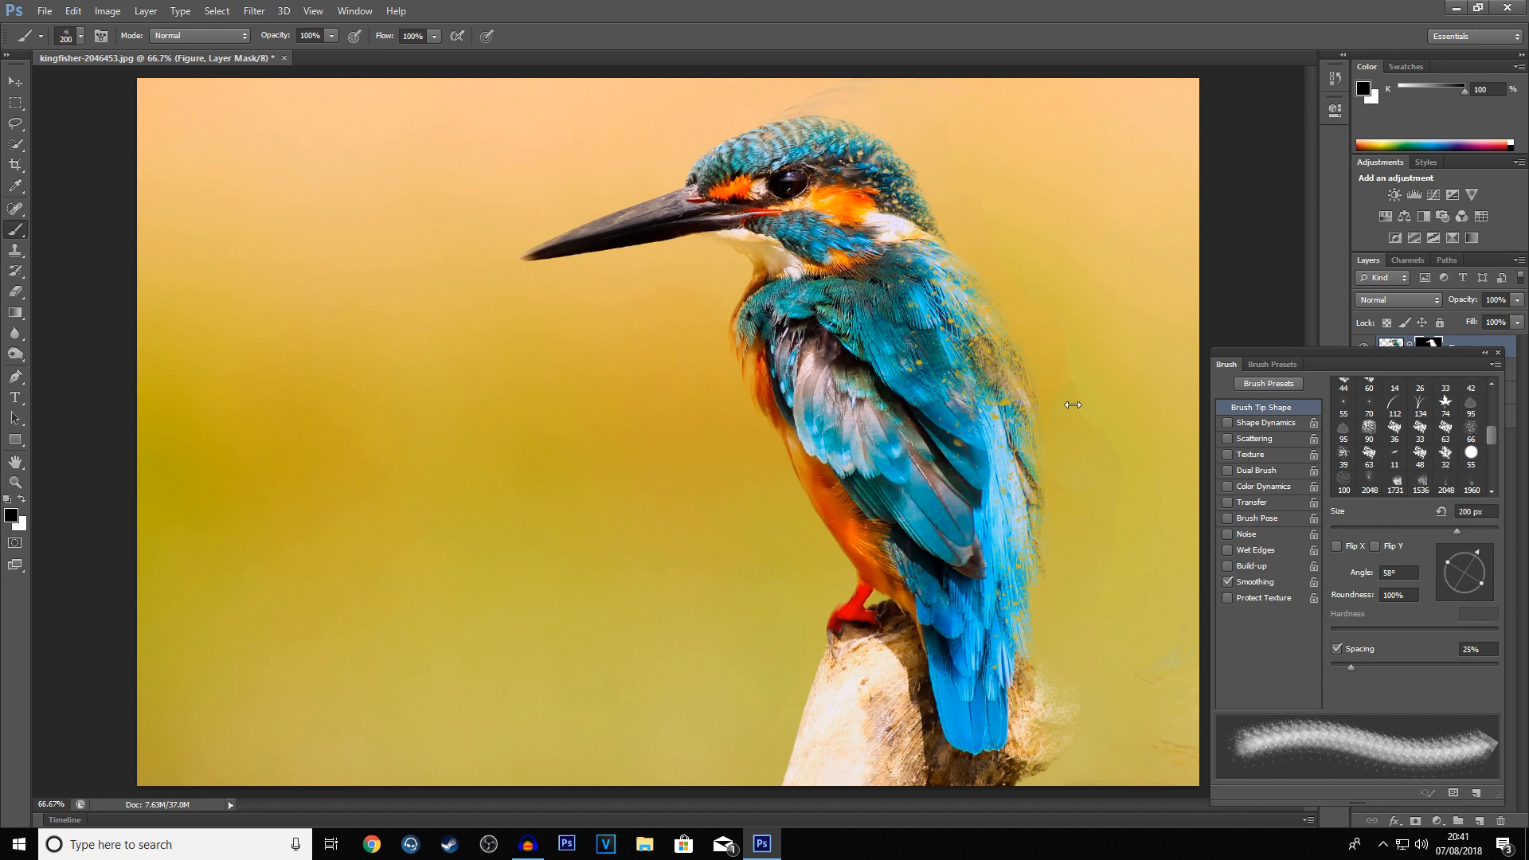
# - Choose the 1843 splatter brush tip
pyautogui.click(81, 35)
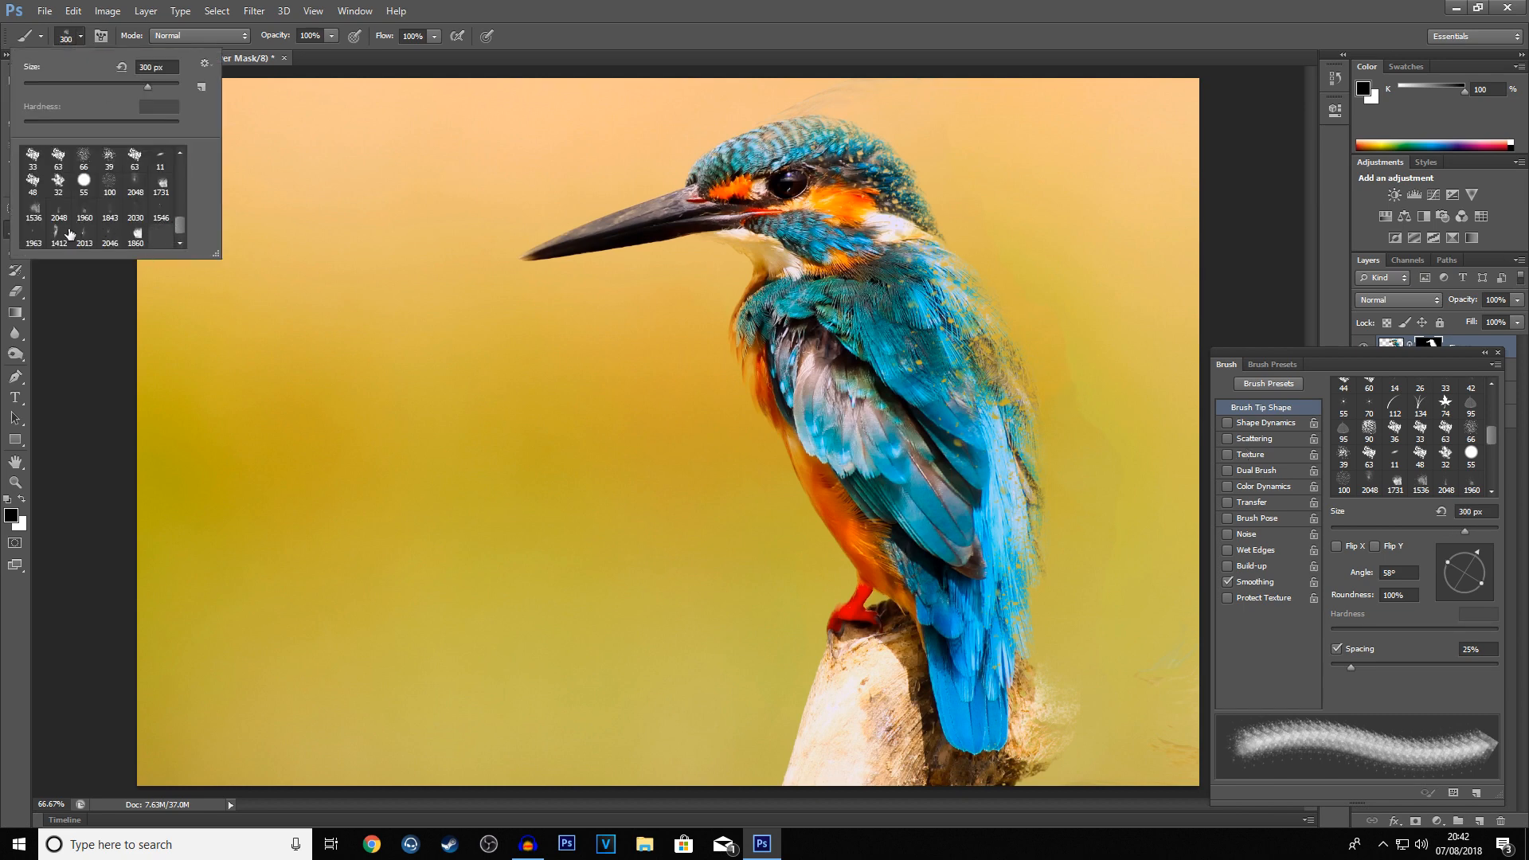
pyautogui.click(110, 217)
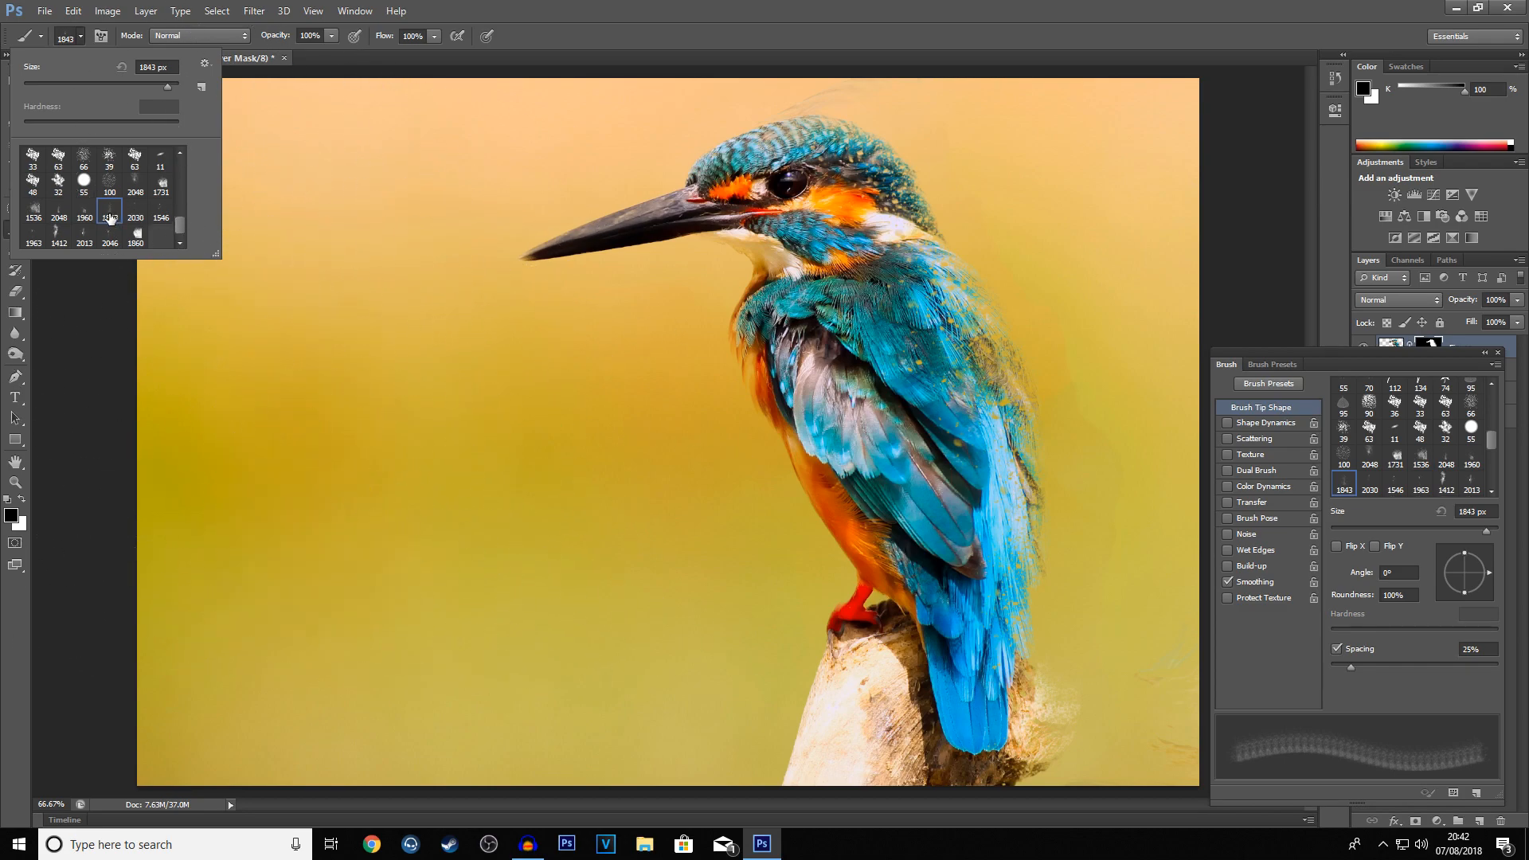
pyautogui.click(933, 150)
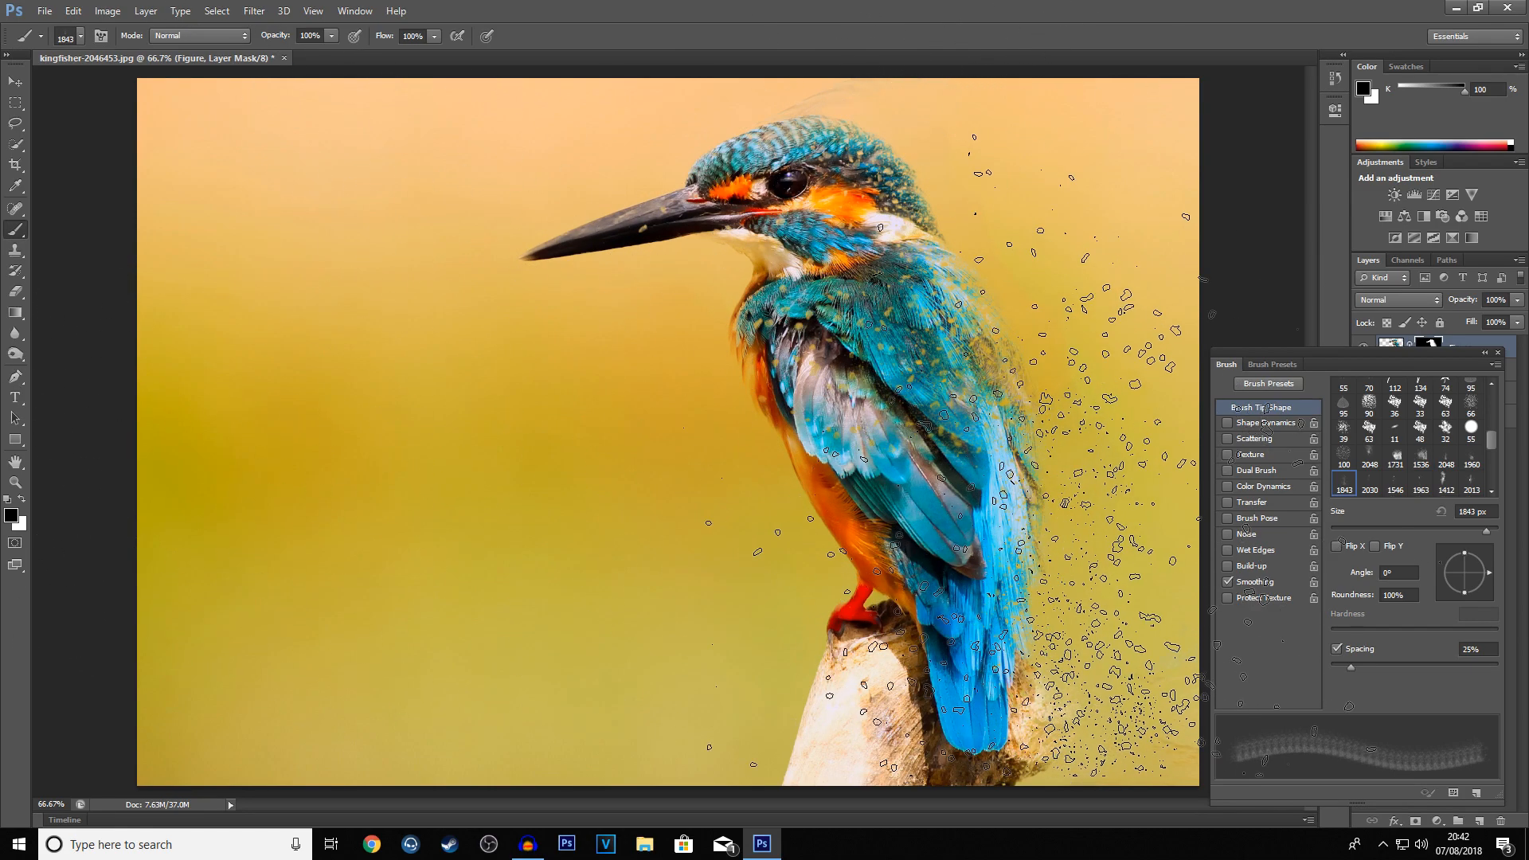
pyautogui.hotkey('ctrl', 'z')
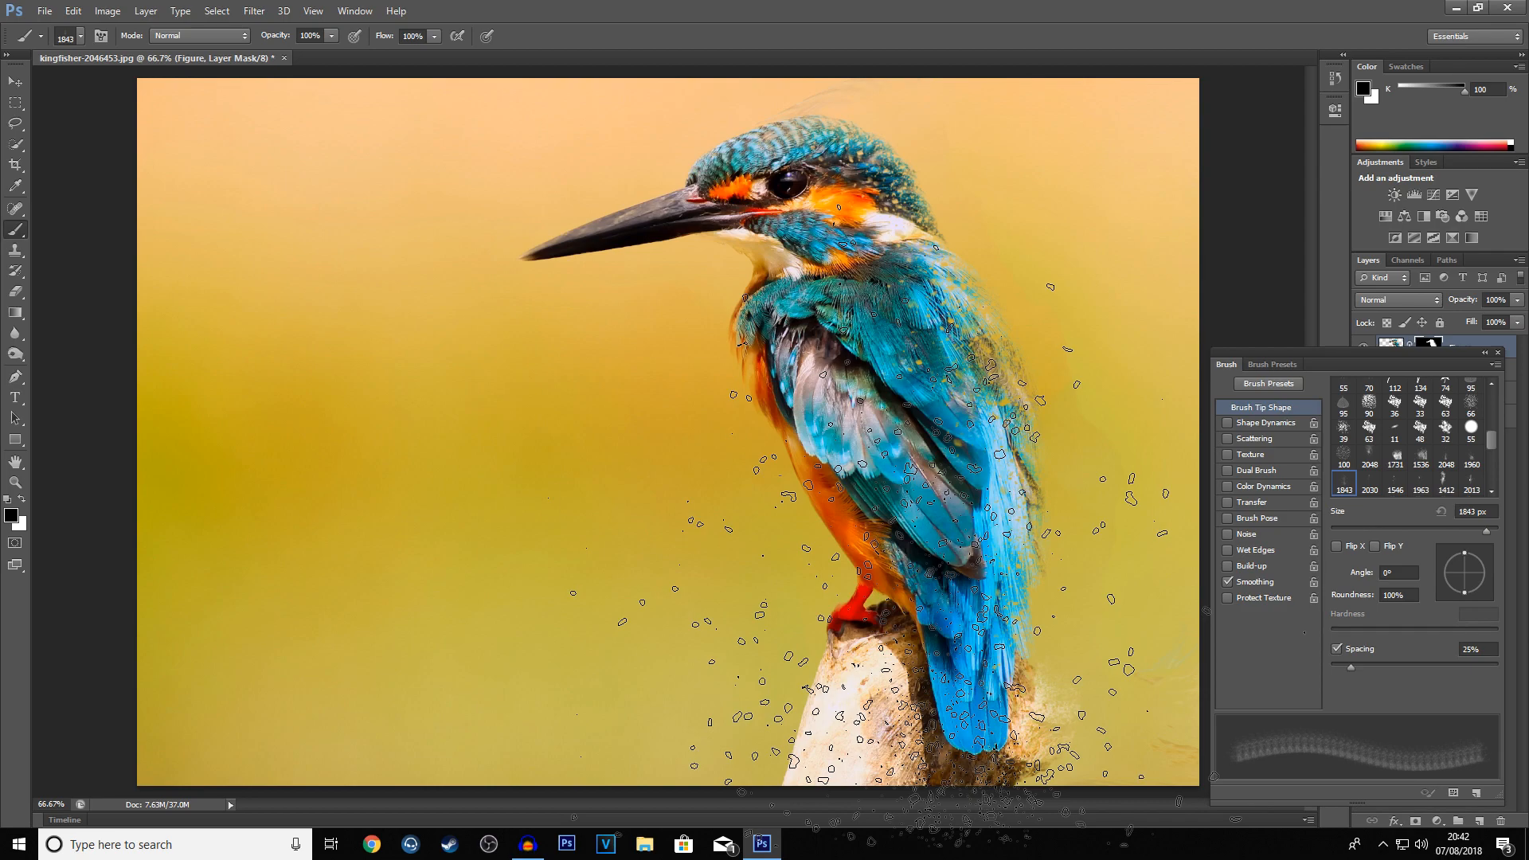
pyautogui.click(805, 358)
pyautogui.click(829, 350)
pyautogui.click(868, 414)
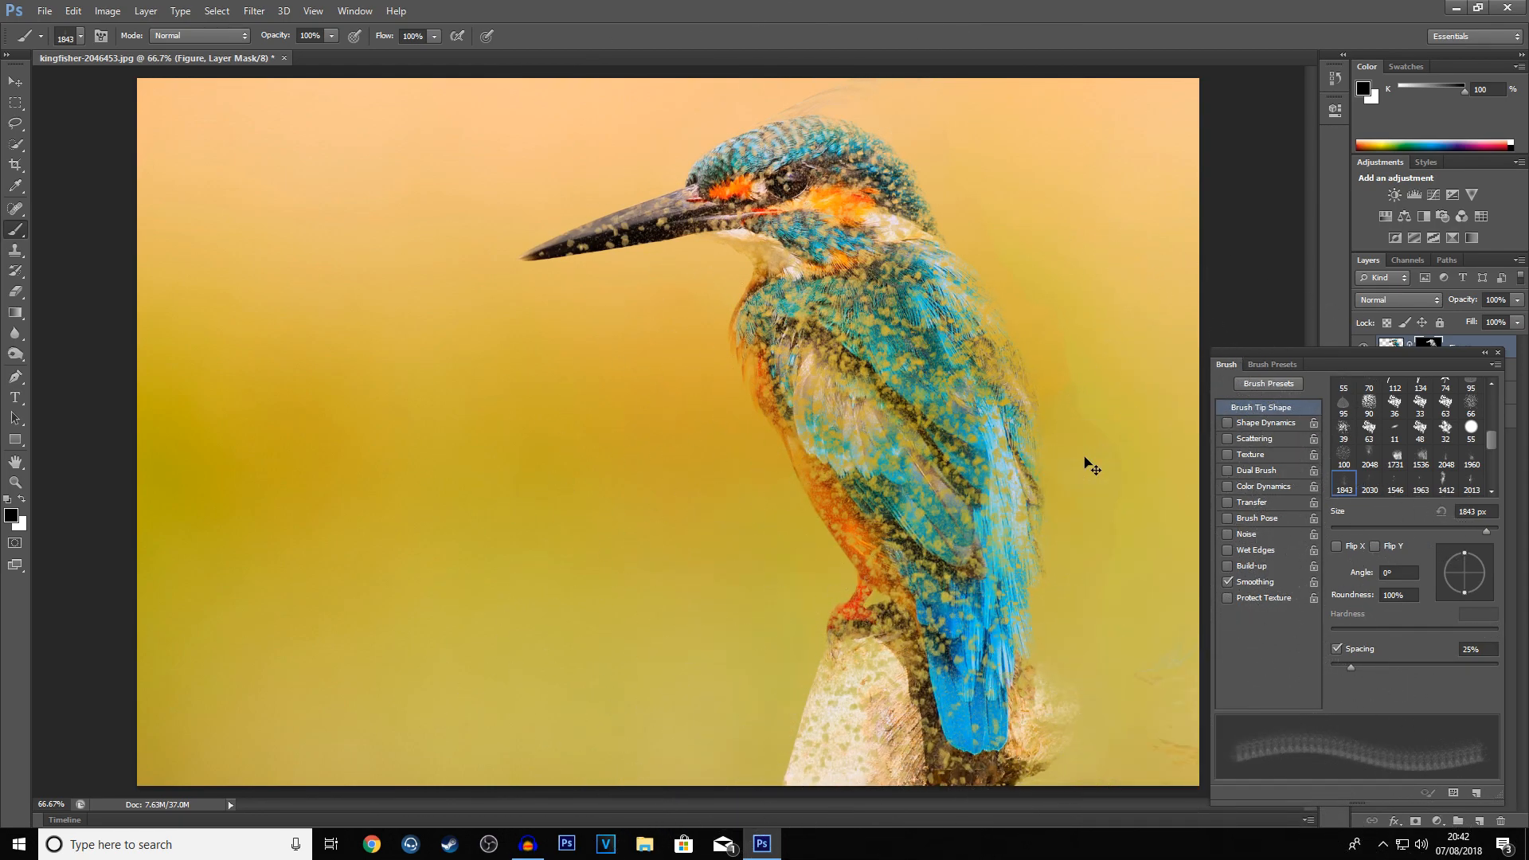
pyautogui.hotkey('ctrl', 'alt', 'z')
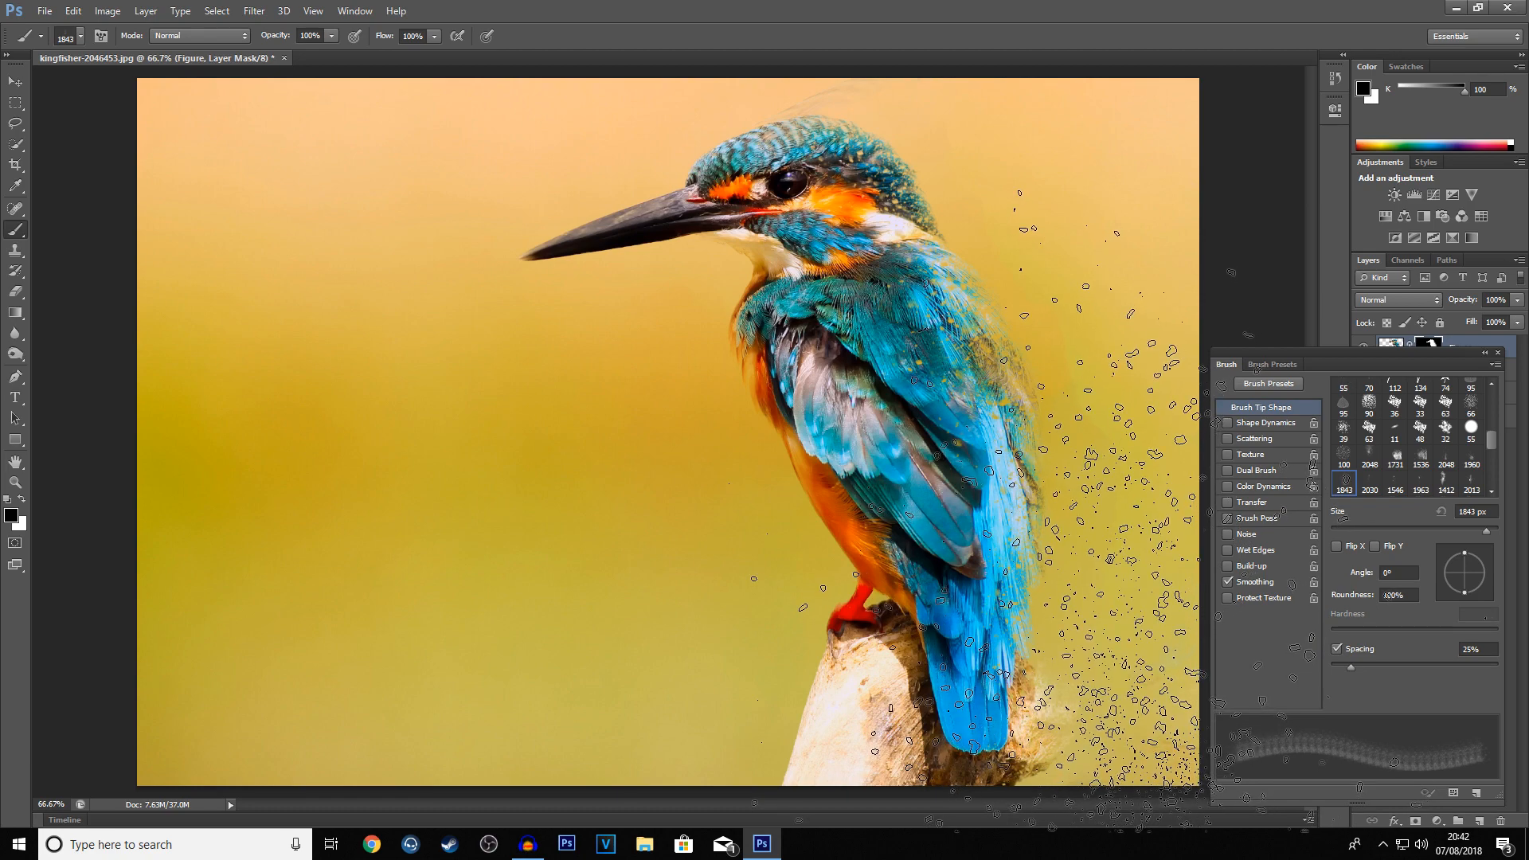
# - Reduce the 1843 splatter tip to 500 px and rotate it to -52°
pyautogui.press('[')
pyautogui.press('[')
pyautogui.press('[')
pyautogui.press('[')
pyautogui.press('[')
pyautogui.press('[')
pyautogui.press('[')
pyautogui.press('[')
pyautogui.press('[')
pyautogui.press('[')
pyautogui.press('[')
pyautogui.press('[')
pyautogui.press('[')
pyautogui.press('[')
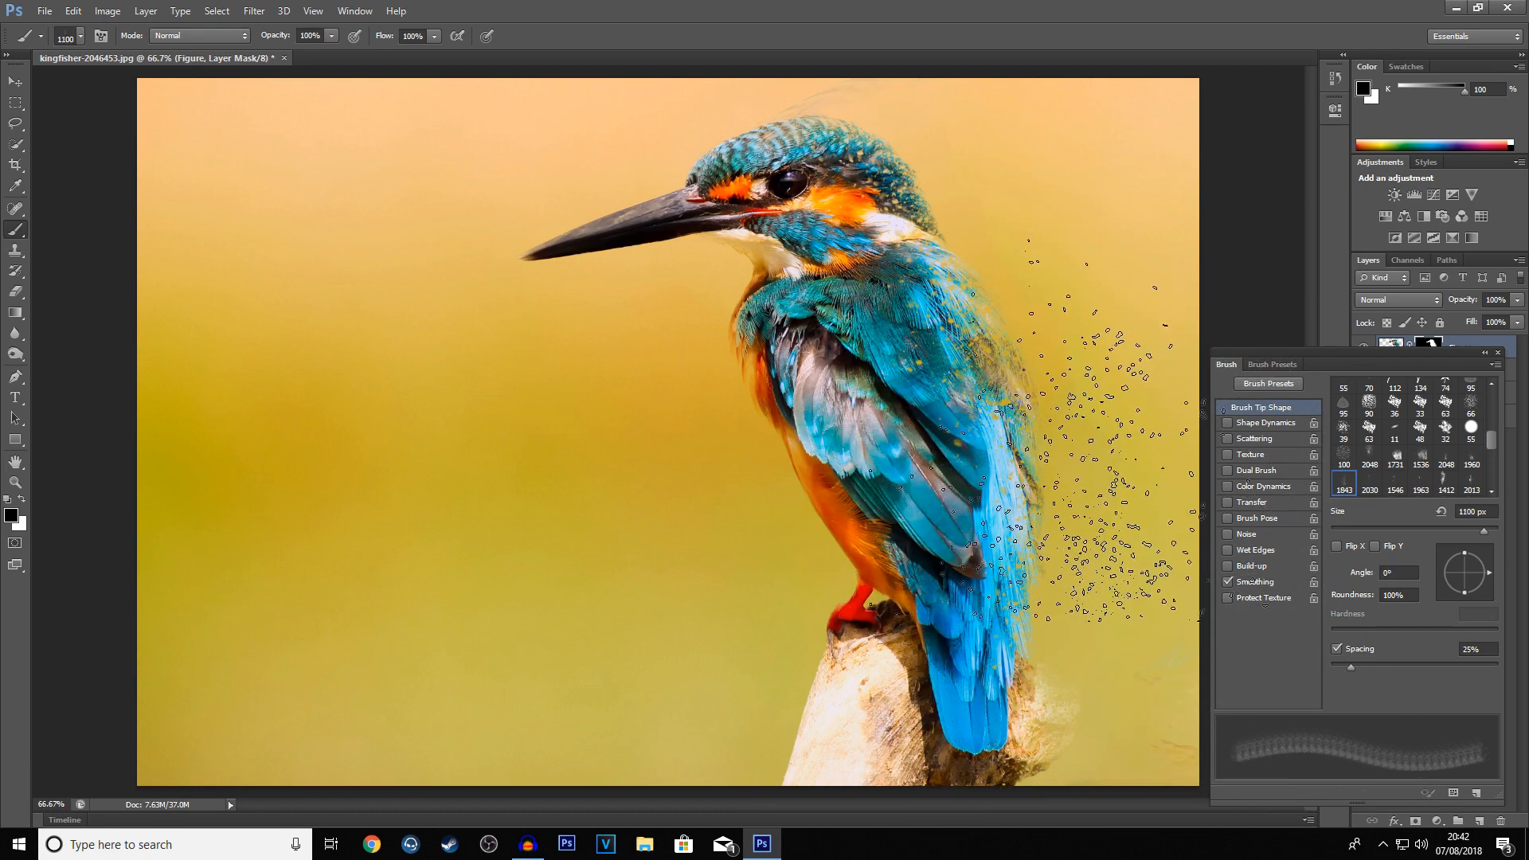
pyautogui.moveTo(1484, 591); pyautogui.dragTo(1479, 594)
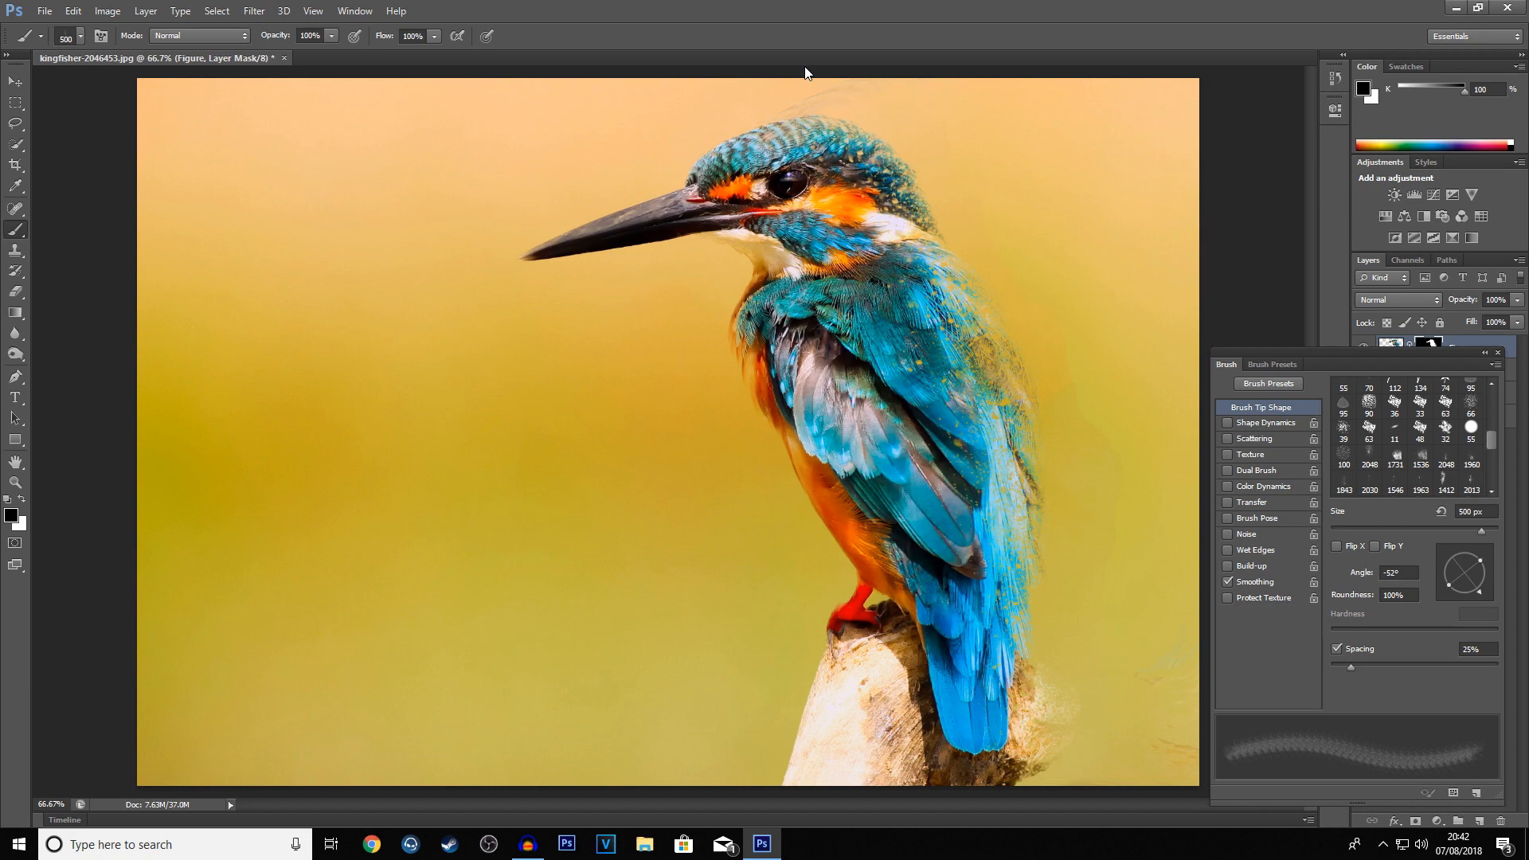
# - Enlarge the brush to 900 px and speckle the bird's wing and back on the Figure mask
pyautogui.press(']')
pyautogui.press(']')
pyautogui.press(']')
pyautogui.press(']')
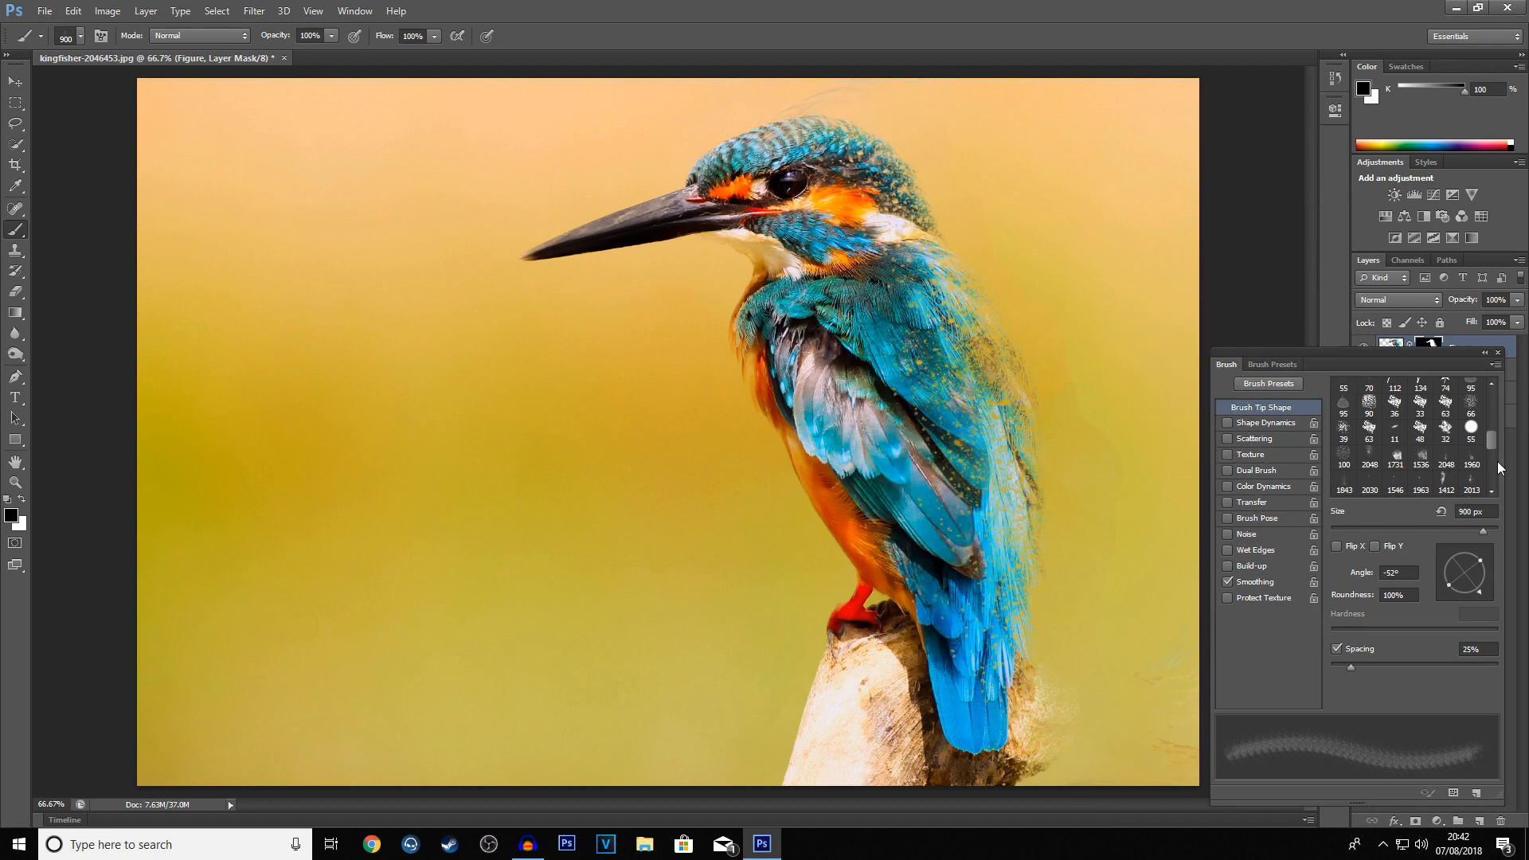
# - Reset the 1843 tip to 0°, uncover the layer list and activate the Avenger layer mask with white as the foreground color
pyautogui.click(1344, 480)
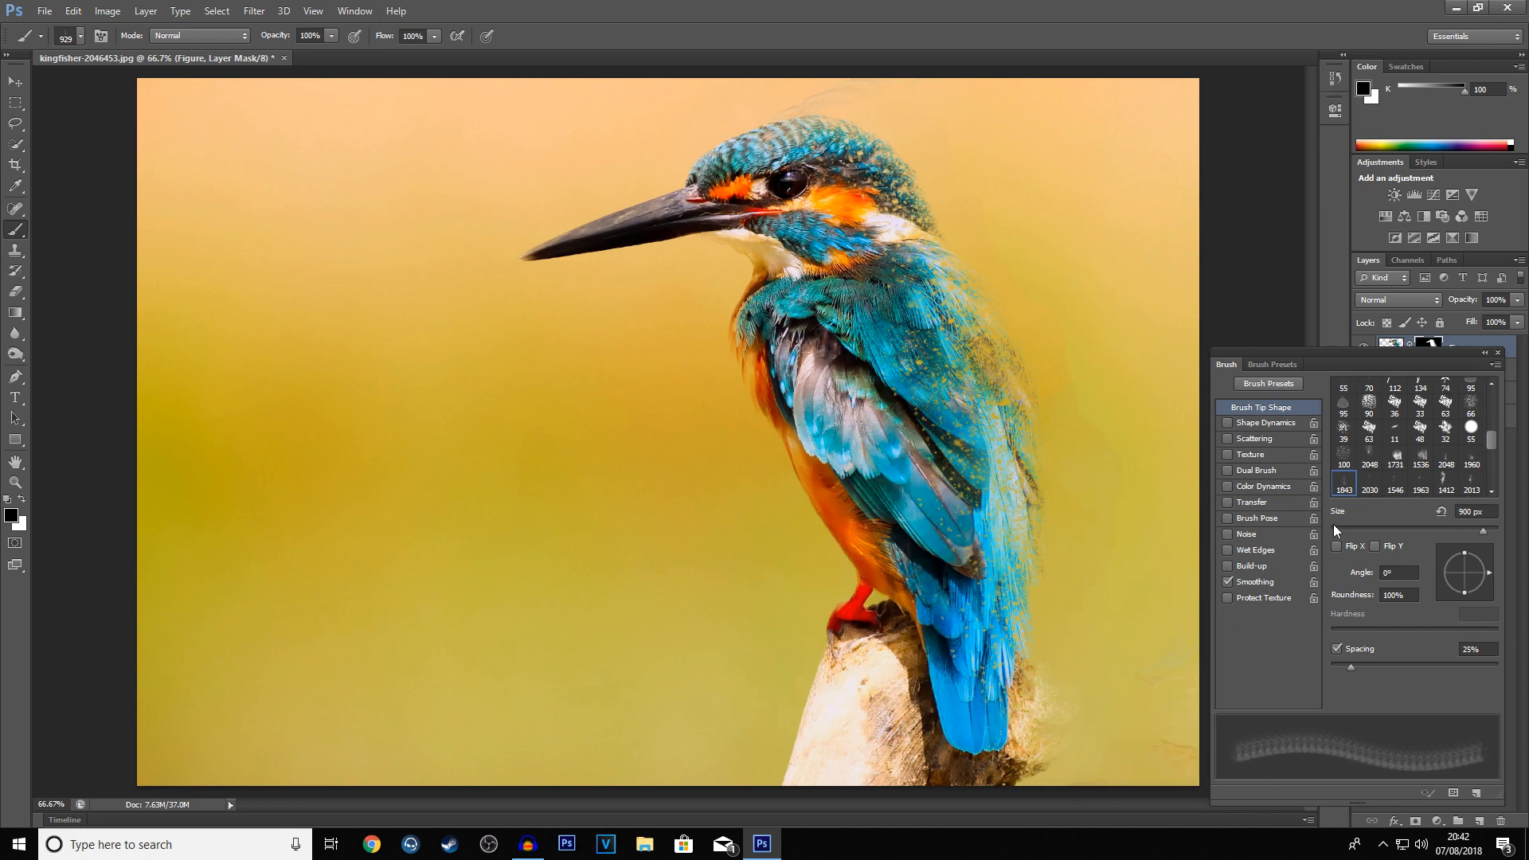
pyautogui.moveTo(1389, 365); pyautogui.dragTo(1399, 417)
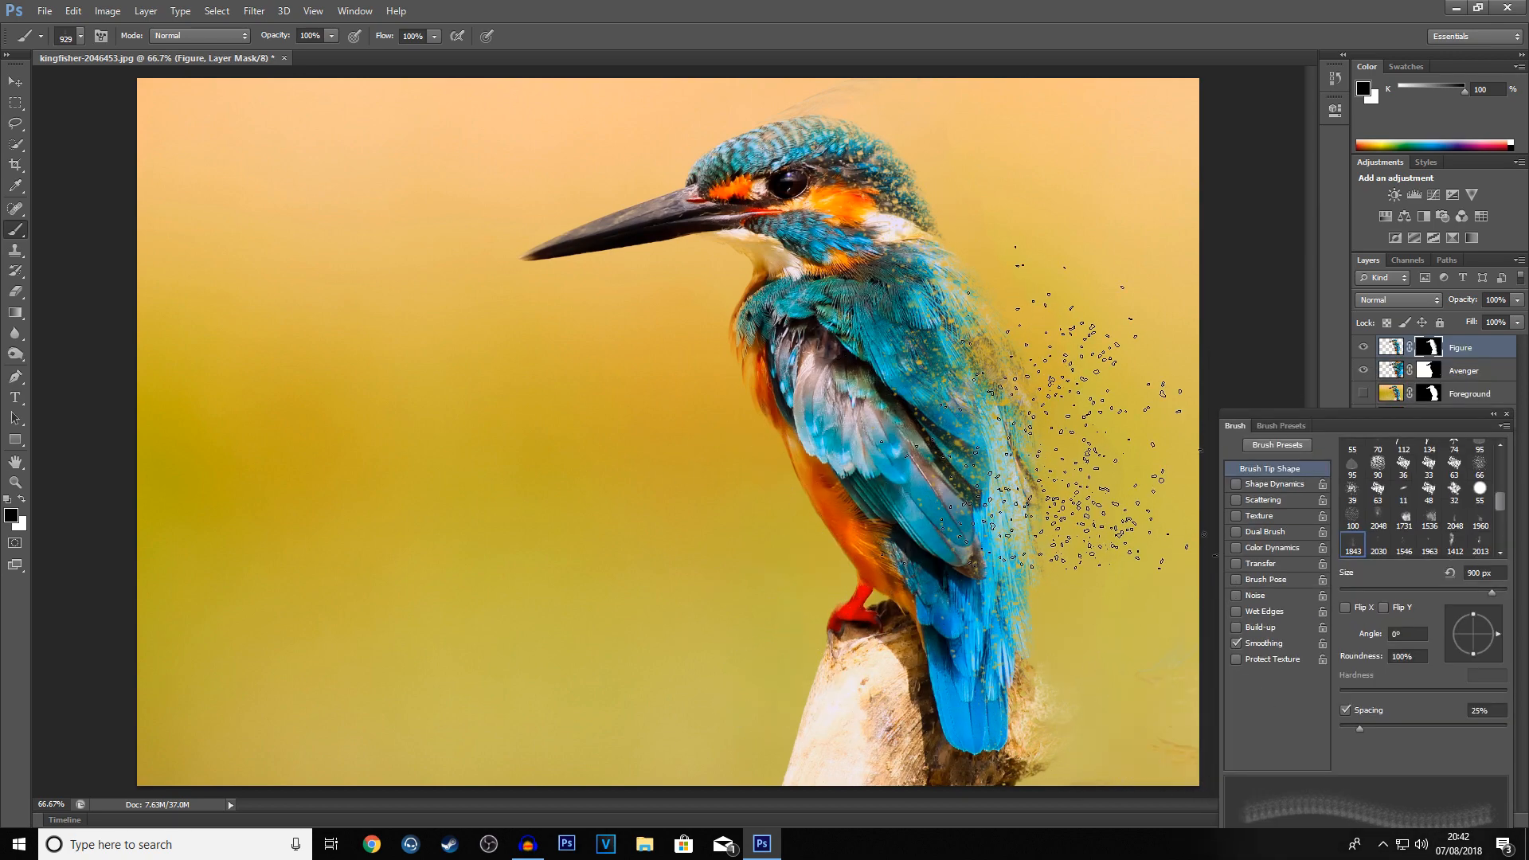
pyautogui.click(1431, 371)
pyautogui.click(1430, 373)
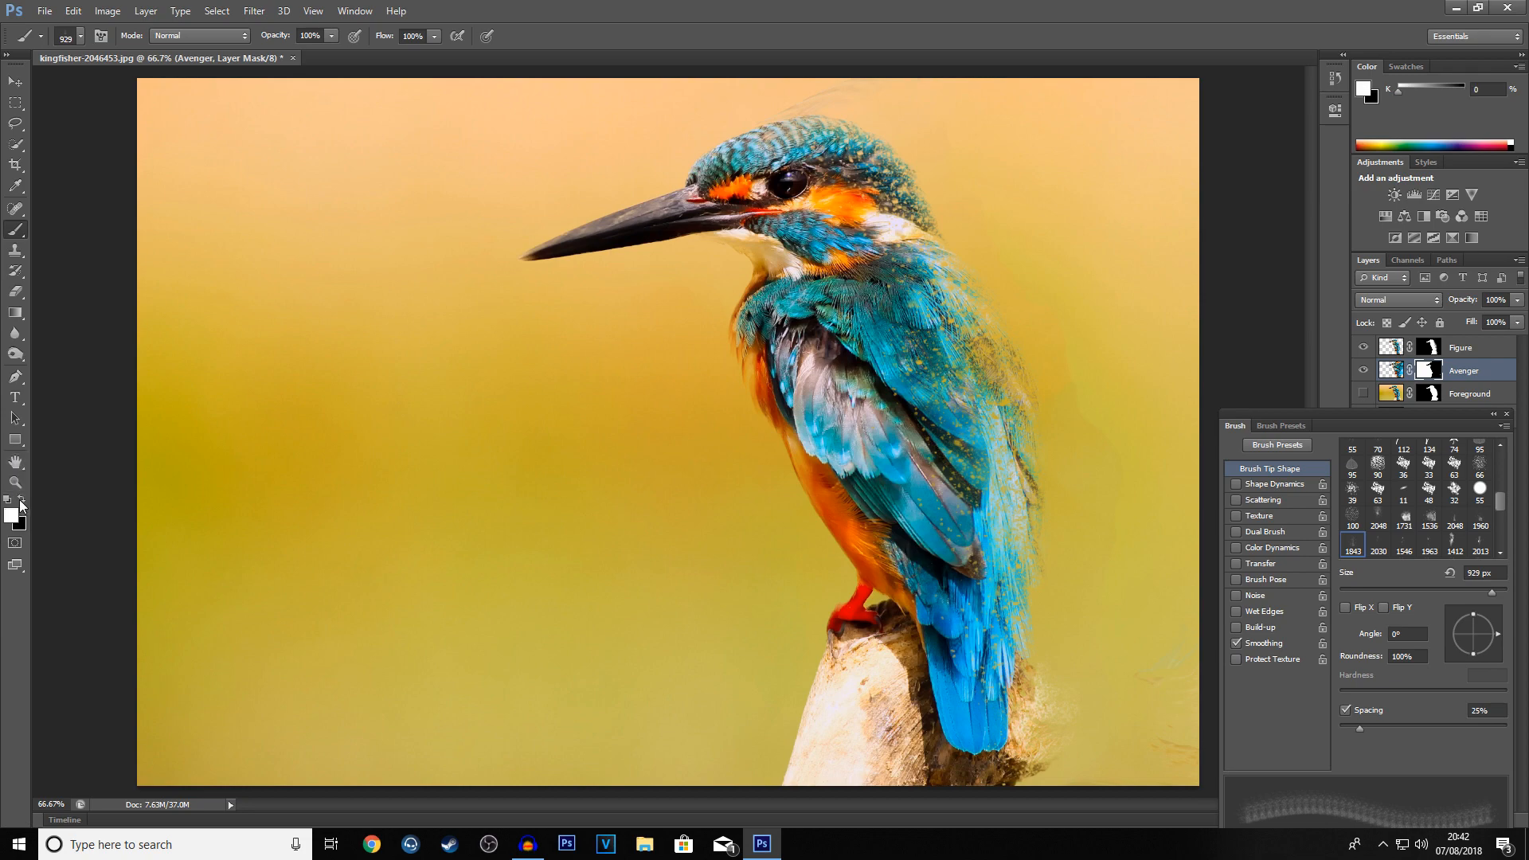
pyautogui.click(1087, 356)
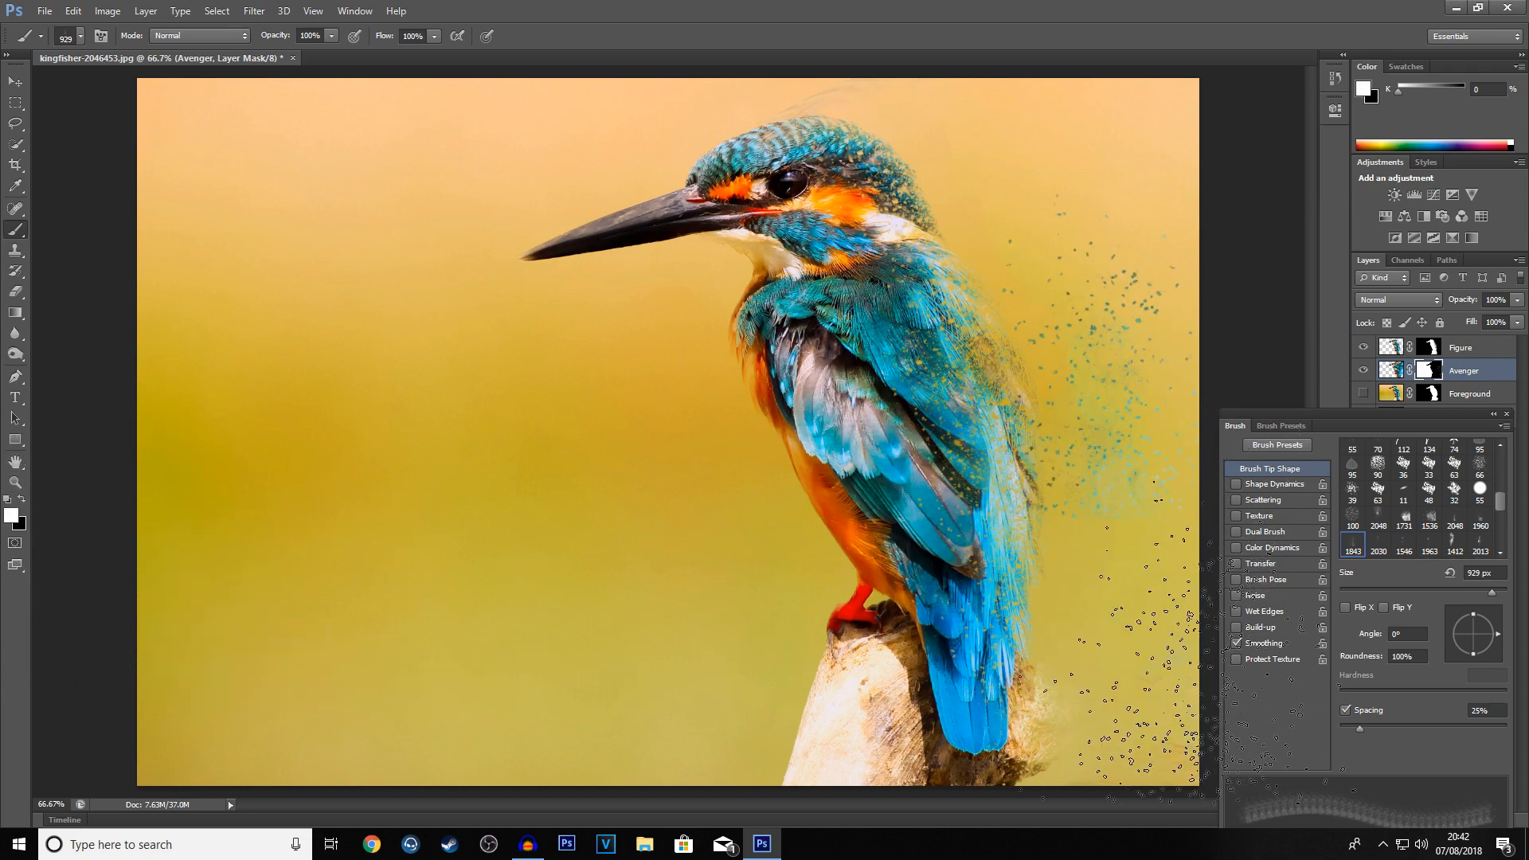
pyautogui.moveTo(1119, 271); pyautogui.dragTo(1135, 621)
pyautogui.click(1123, 687)
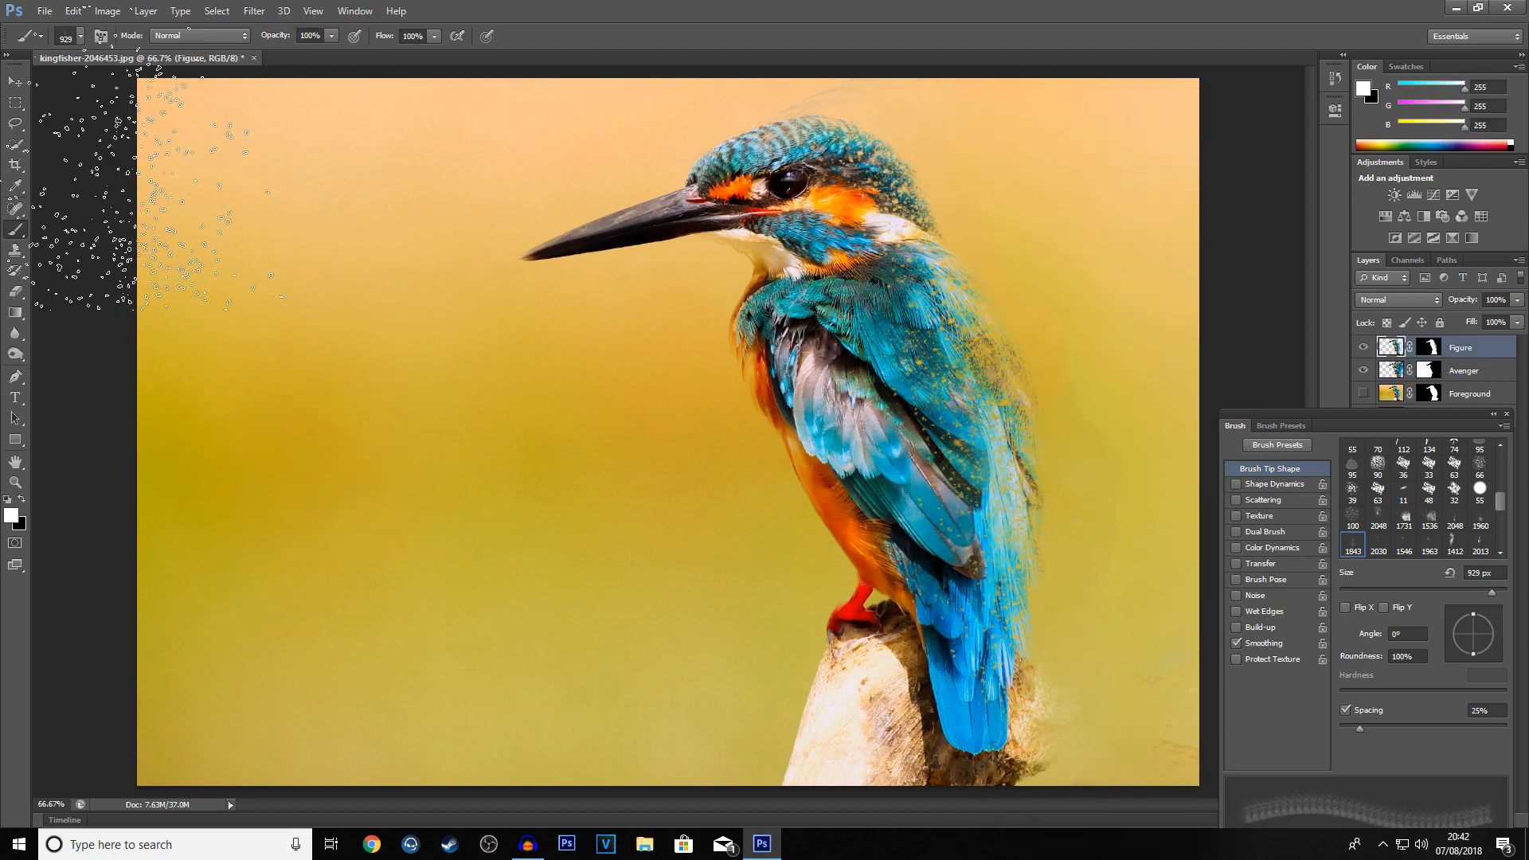
# - Set the tip to 41° and 400 px, then paint the Avenger mask in white along the bird's back and tail
pyautogui.moveTo(1481, 622); pyautogui.dragTo(1462, 614)
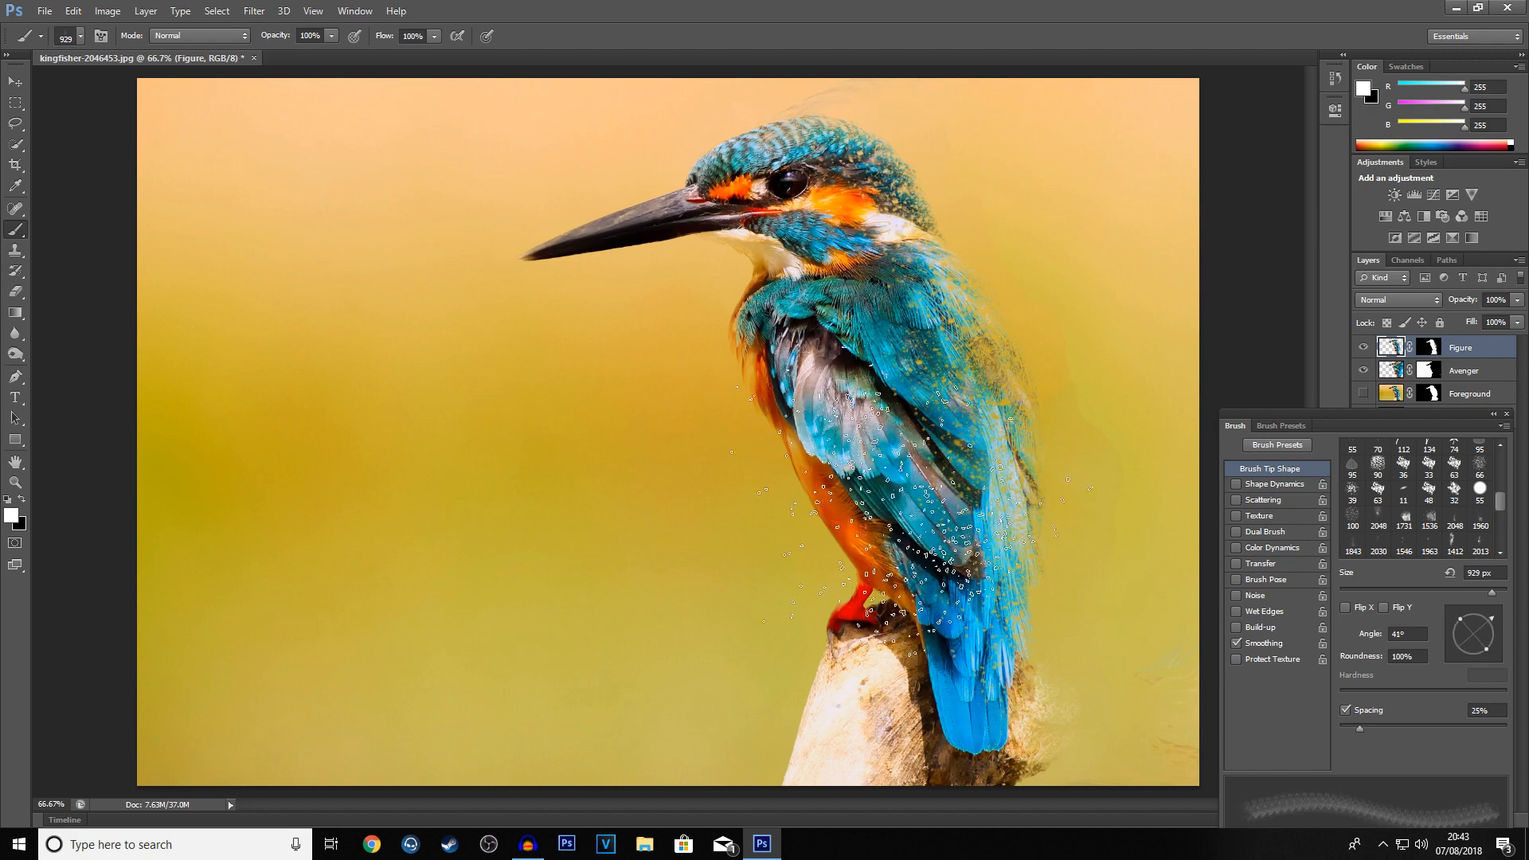
pyautogui.press('[')
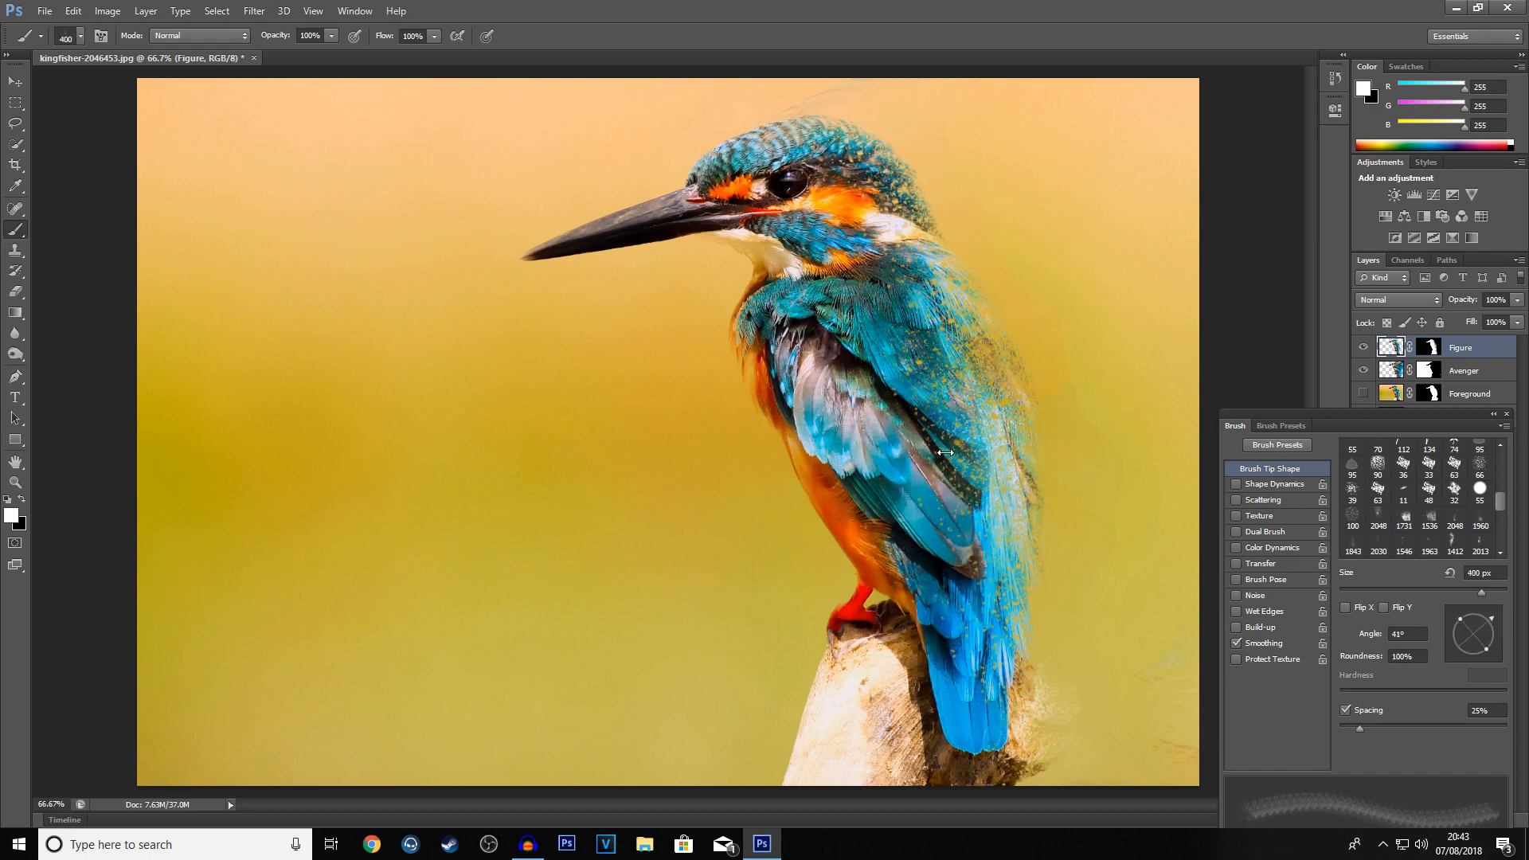
pyautogui.click(1430, 369)
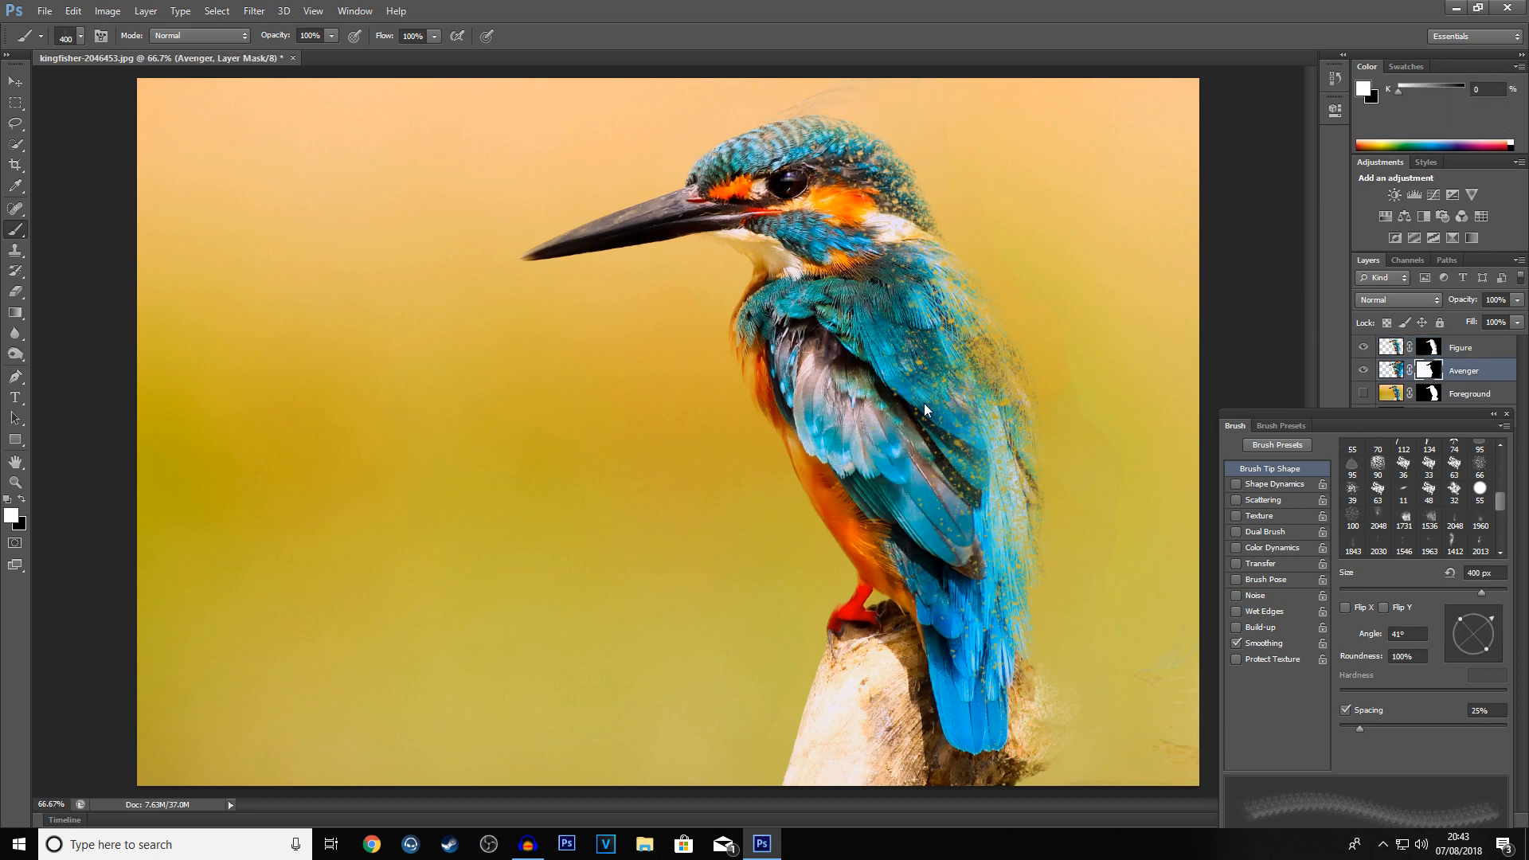
pyautogui.moveTo(927, 474); pyautogui.dragTo(936, 651)
pyautogui.moveTo(898, 406); pyautogui.dragTo(728, 192)
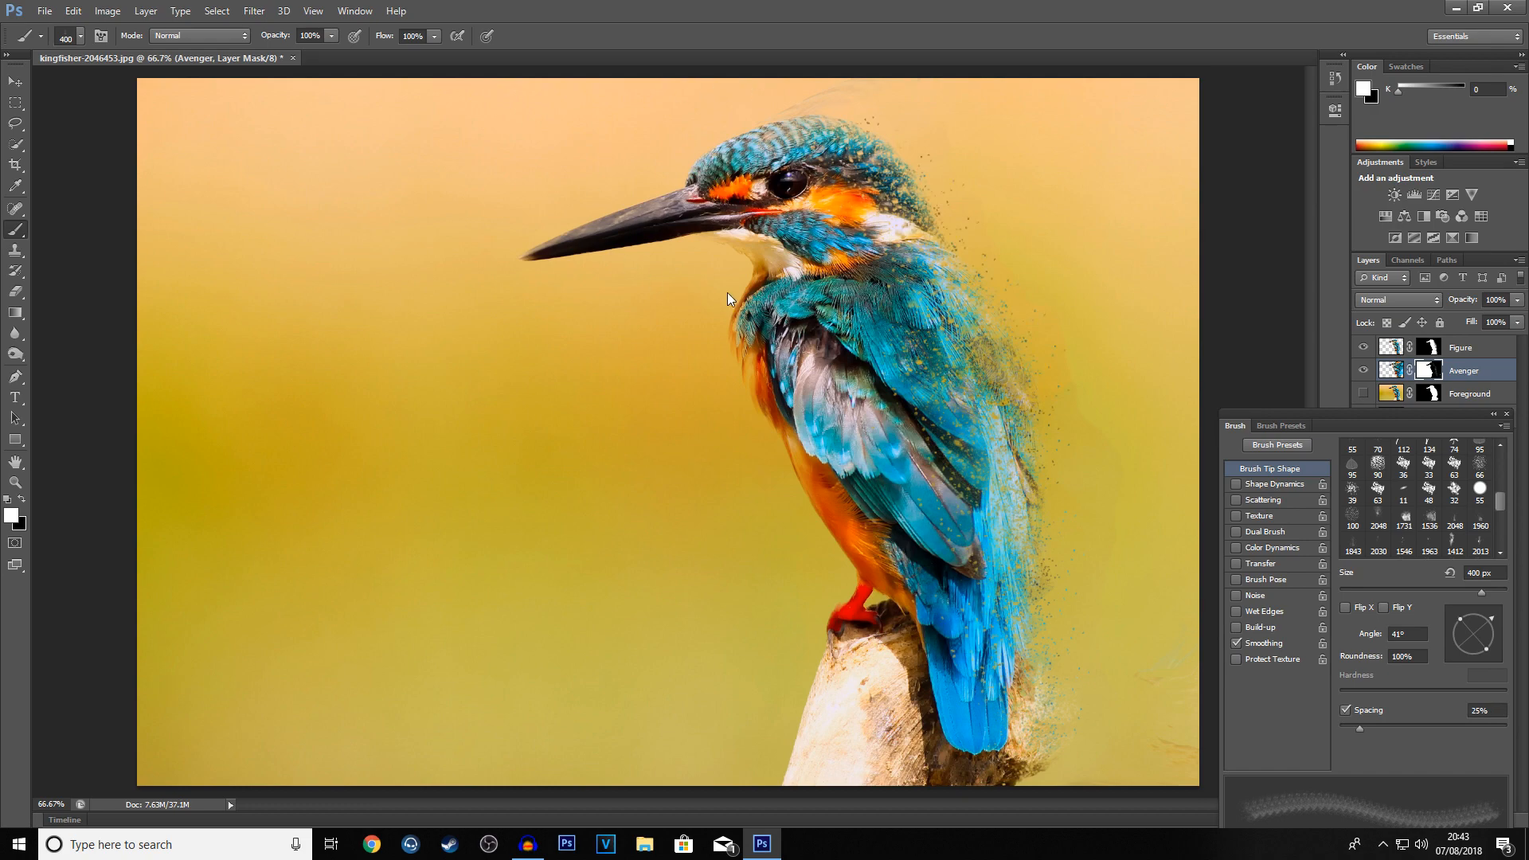
# - Enlarge the brush to 800 px and scatter particles behind the back and tail on the Avenger mask, changing the angle to 78°
pyautogui.press(']')
pyautogui.press(']')
pyautogui.press(']')
pyautogui.click(948, 318)
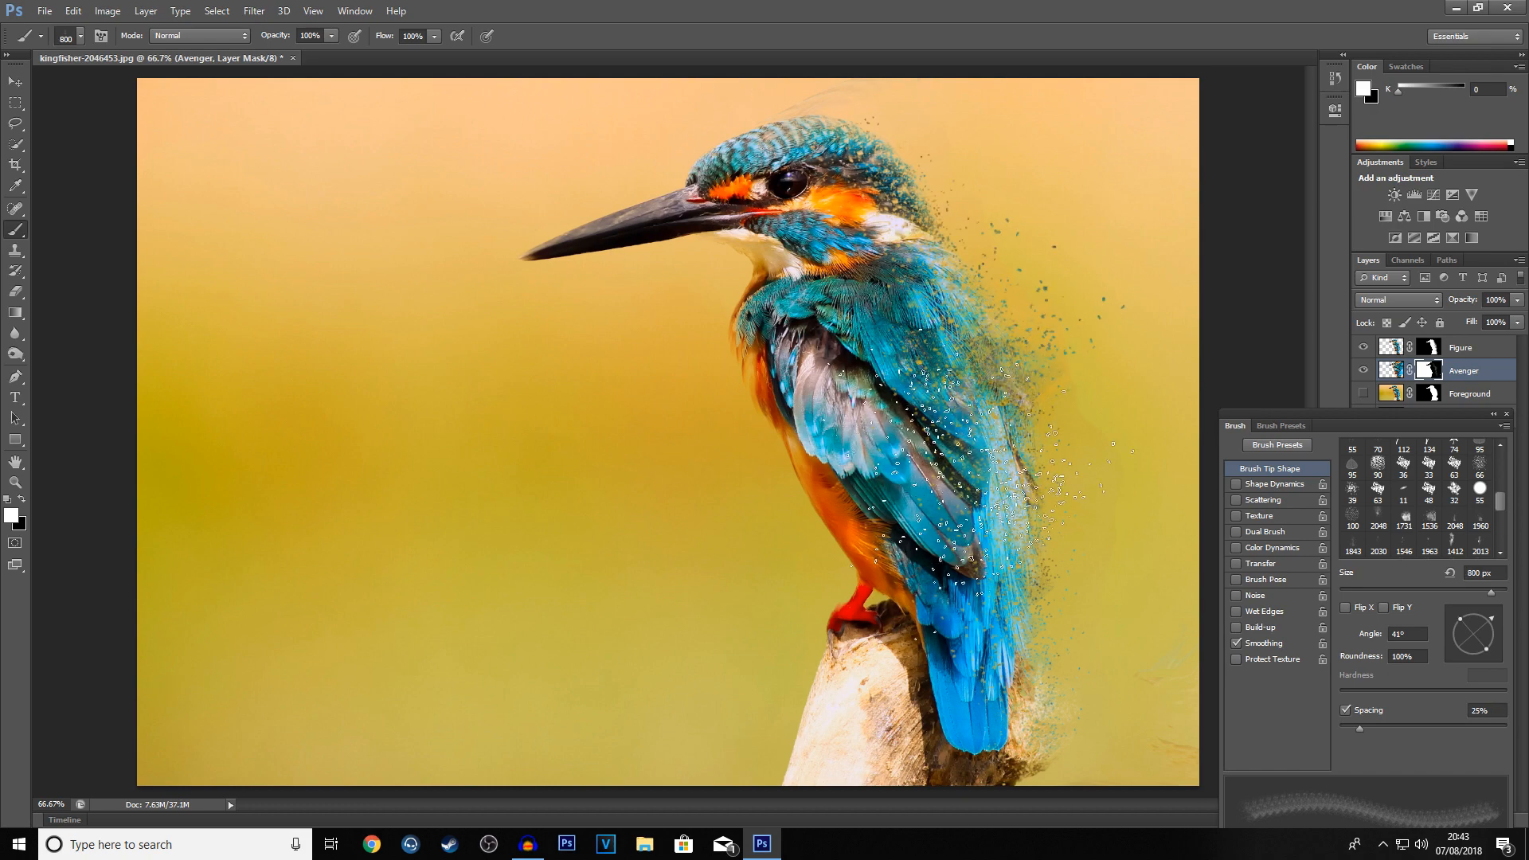
pyautogui.click(1013, 689)
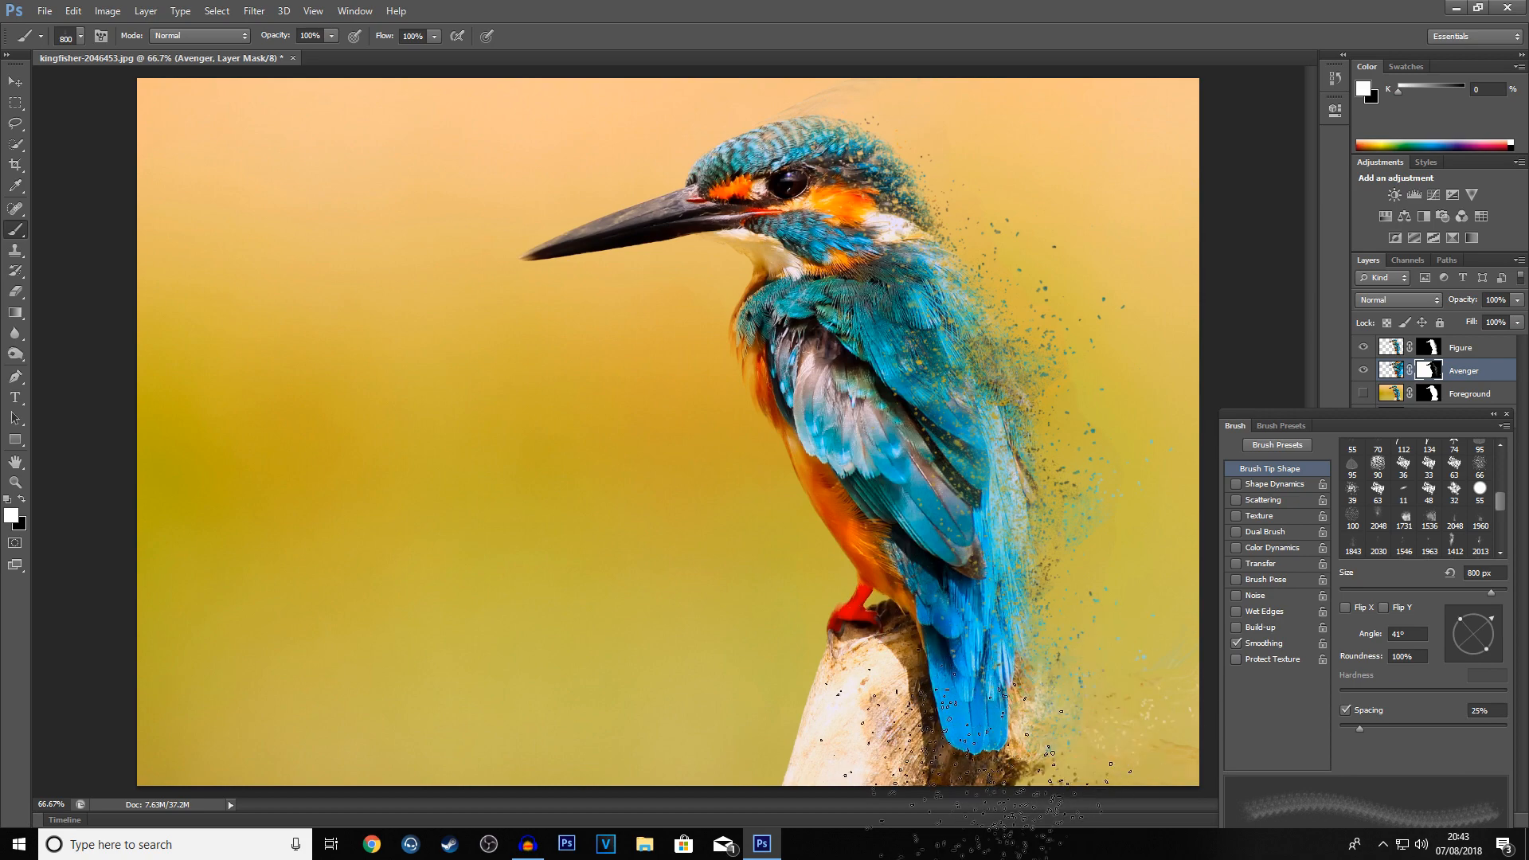
pyautogui.moveTo(1486, 621); pyautogui.dragTo(1481, 615)
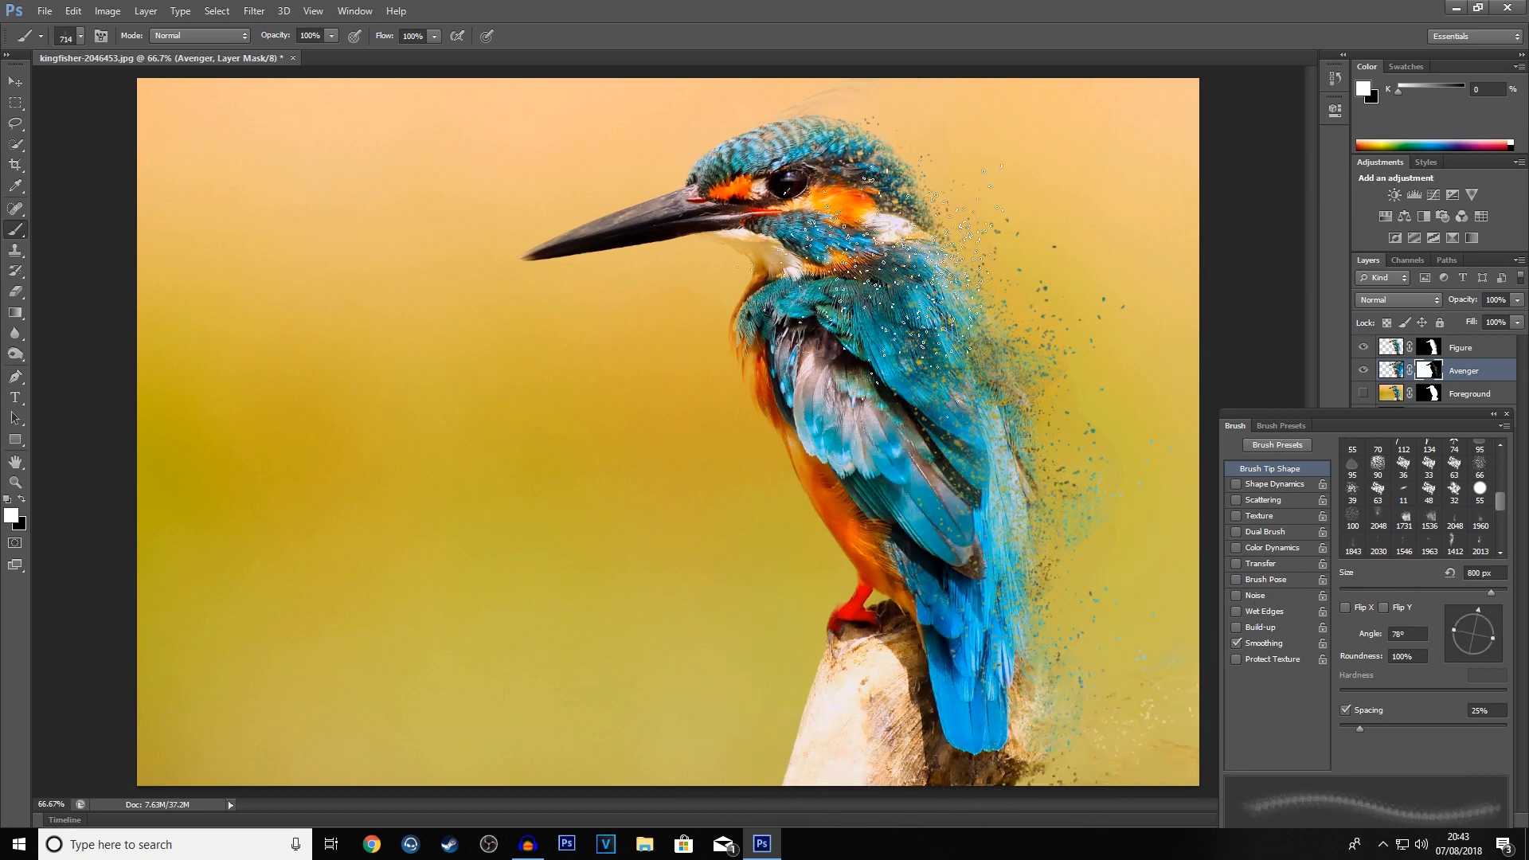
# - Switch to the 1536 splatter tip and rotate it to -111°
pyautogui.click(81, 37)
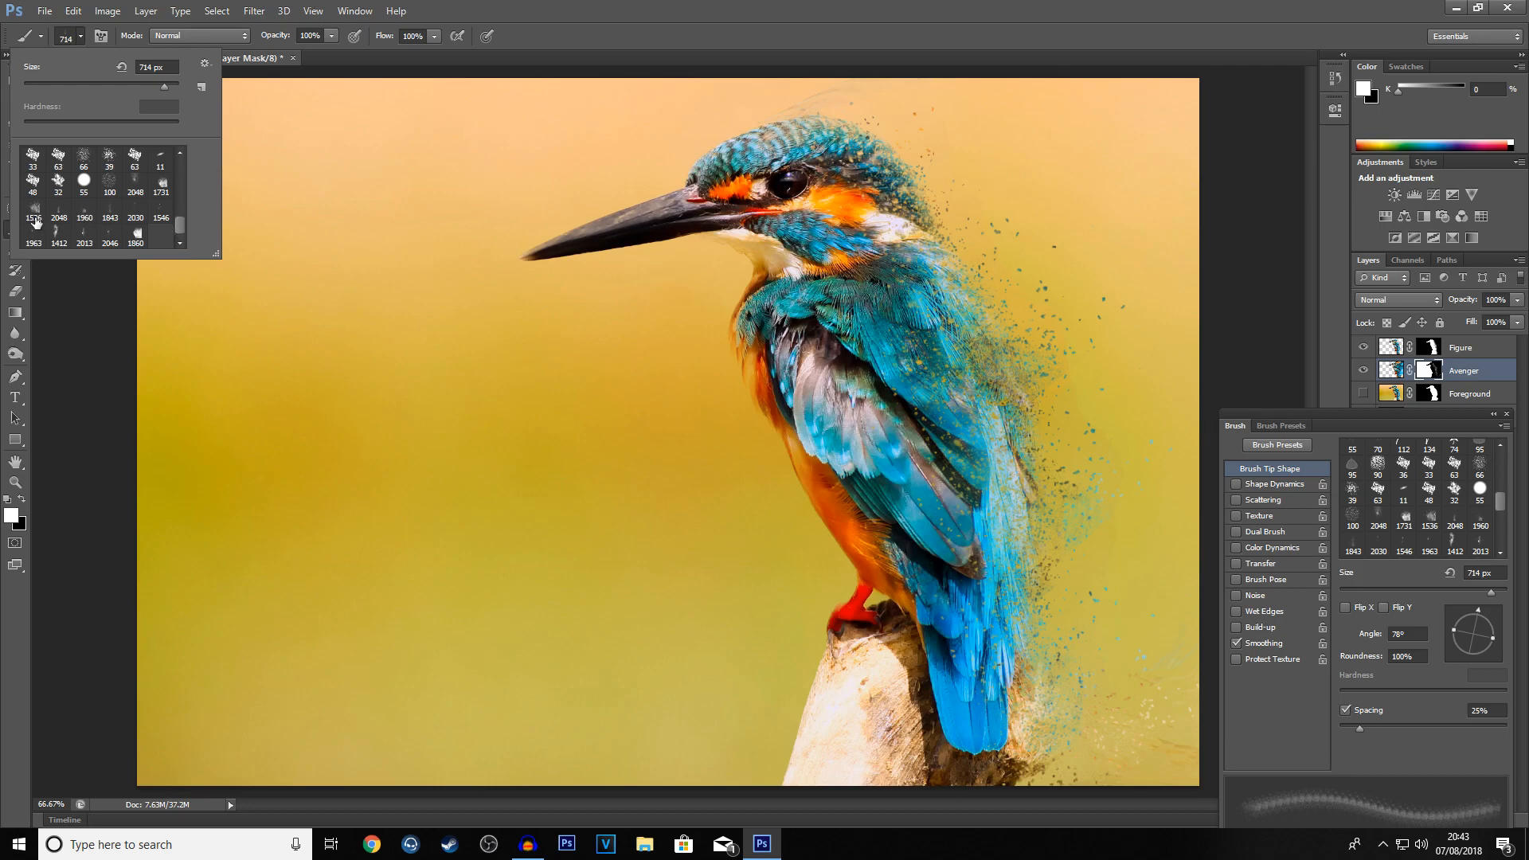
pyautogui.click(35, 222)
pyautogui.press('Return')
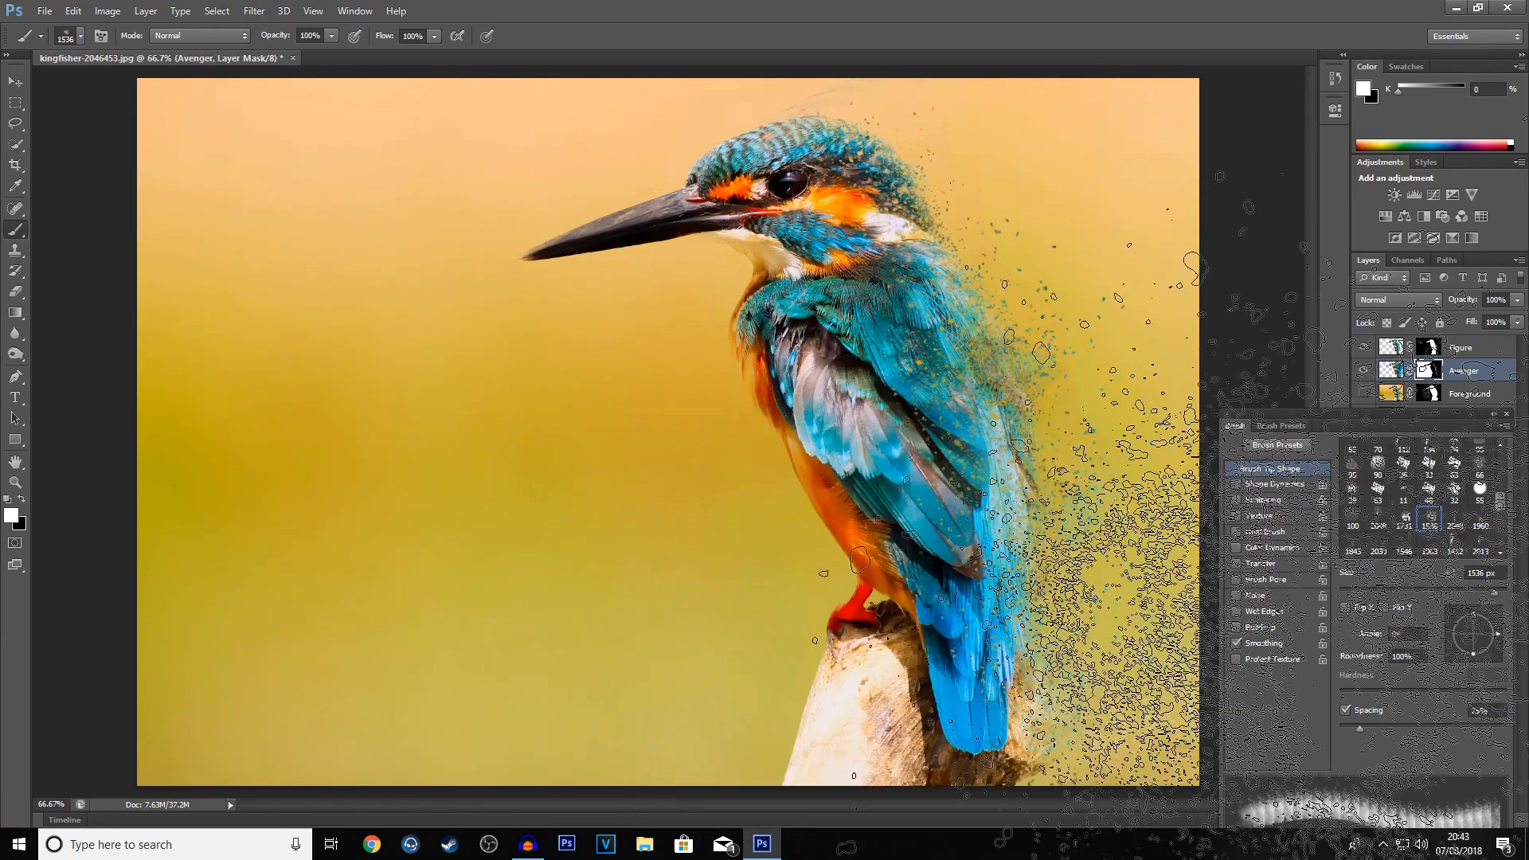
pyautogui.moveTo(1474, 620)
pyautogui.mouseDown()
pyautogui.moveTo(1483, 641)
pyautogui.moveTo(1465, 656)
pyautogui.mouseUp()
pyautogui.press(']')
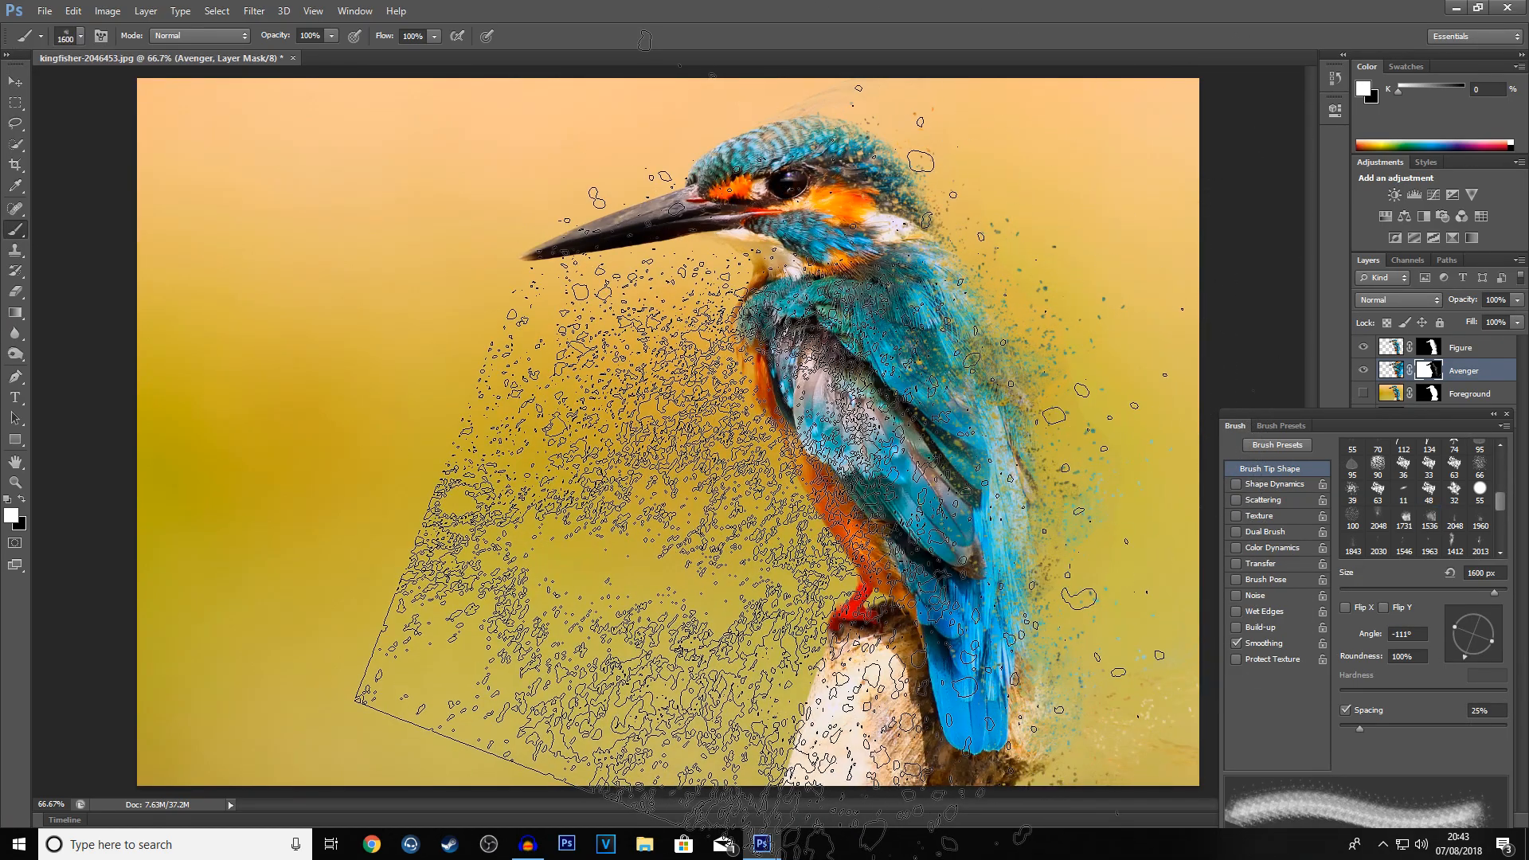
# - Reduce the brush to between 400 and 500 px and paint denser particles beside the bird's tail on the Avenger mask
pyautogui.press('[')
pyautogui.press('[')
pyautogui.press('[')
pyautogui.press('[')
pyautogui.press('[')
pyautogui.press('[')
pyautogui.press('[')
pyautogui.press('[')
pyautogui.press('[')
pyautogui.press('[')
pyautogui.press('[')
pyautogui.press('[')
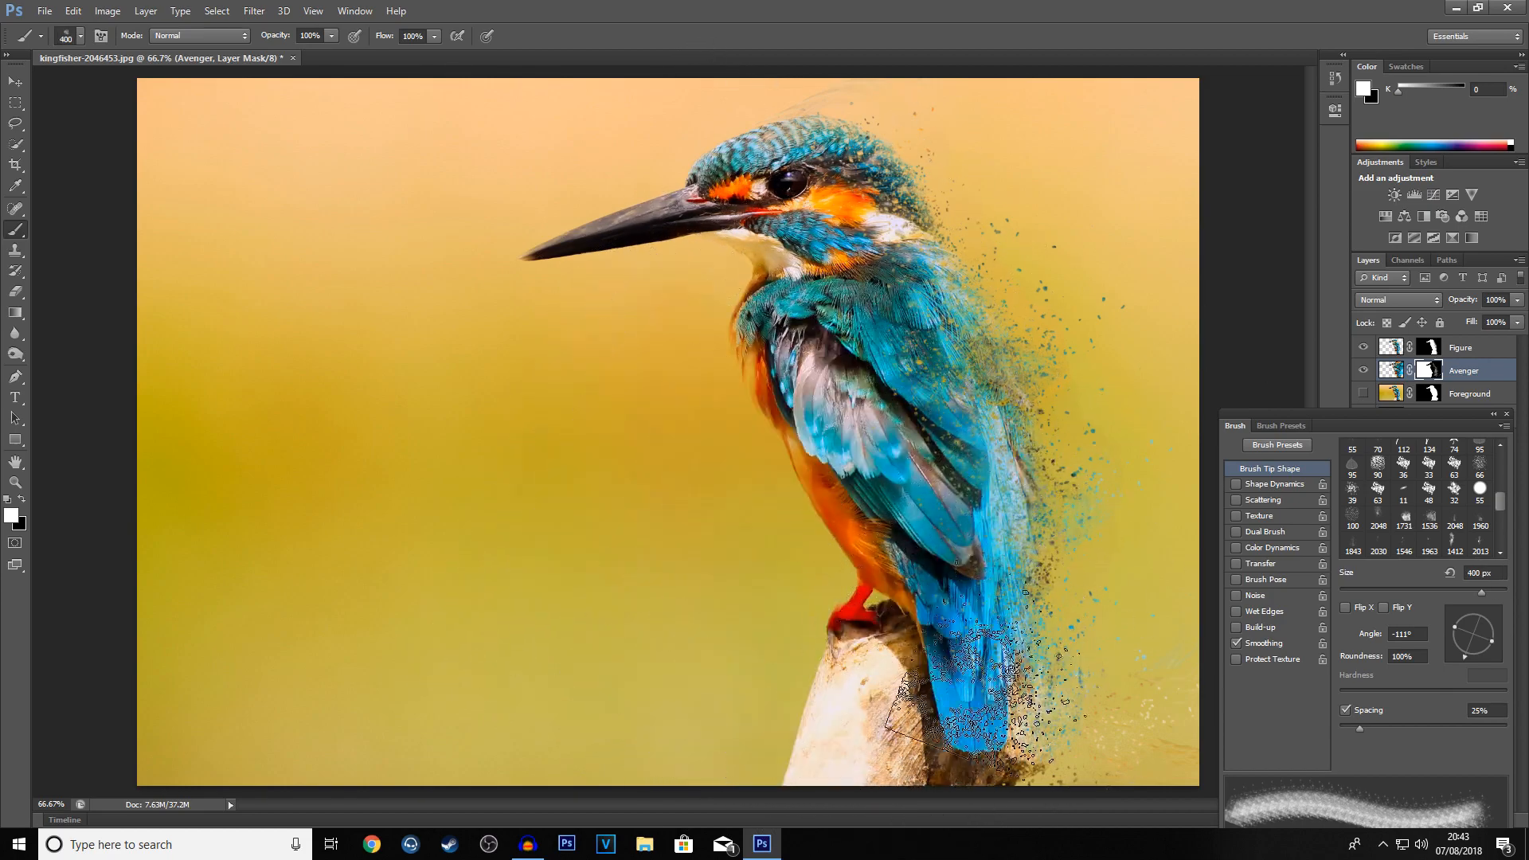
pyautogui.press(']')
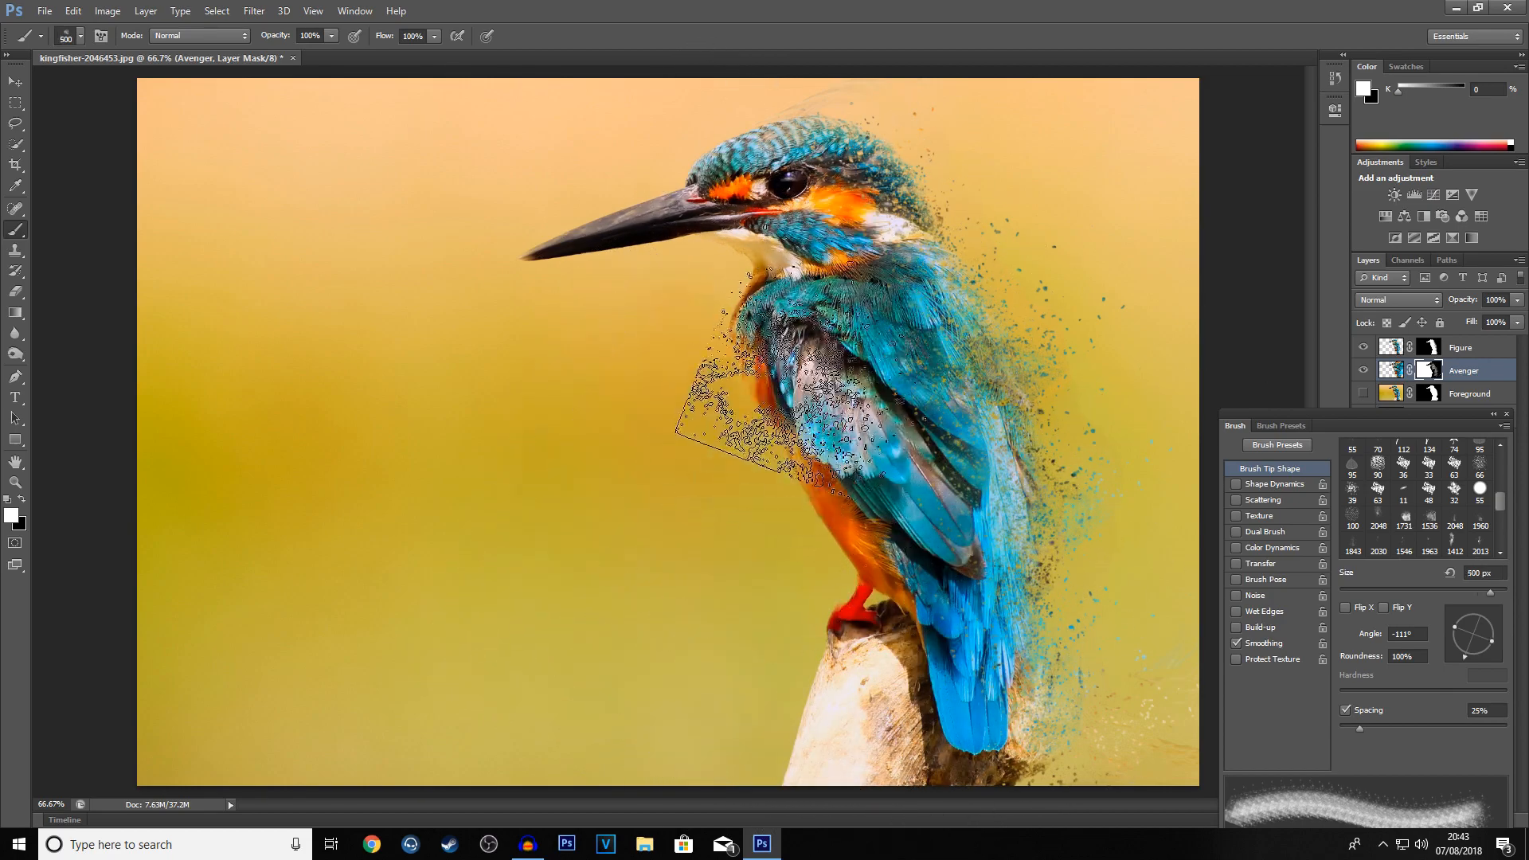
# - Enlarge the splatter brush to 2400 px and add a few large particles behind the bird's head and tail on the Avenger mask
pyautogui.press(']')
pyautogui.press(']')
pyautogui.press(']')
pyautogui.press(']')
pyautogui.press(']')
pyautogui.press(']')
pyautogui.press(']')
pyautogui.press(']')
pyautogui.press(']')
pyautogui.press(']')
pyautogui.press(']')
pyautogui.press(']')
pyautogui.press(']')
pyautogui.press(']')
pyautogui.press(']')
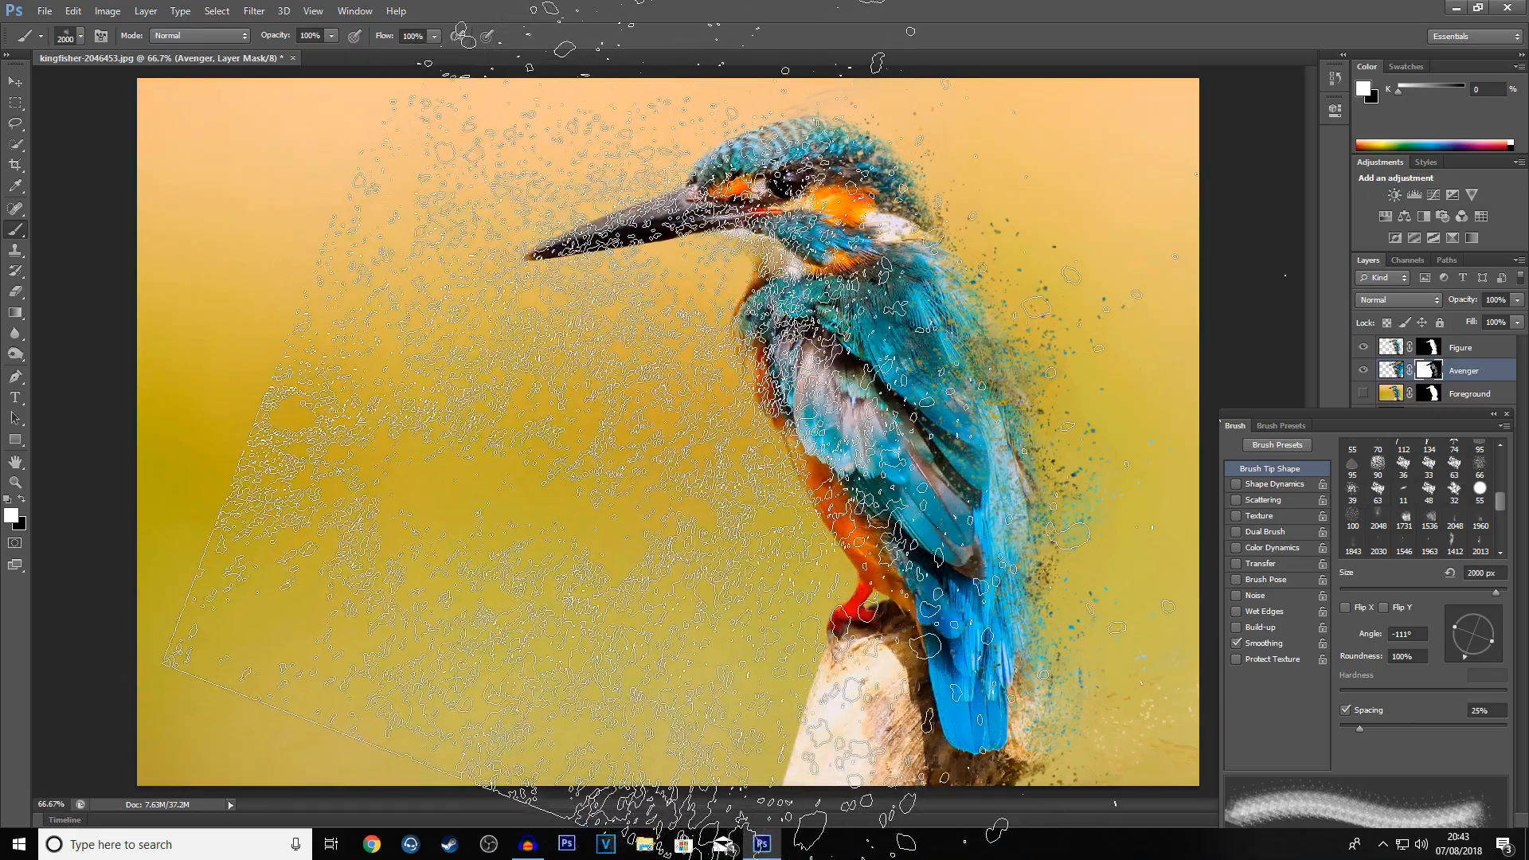
pyautogui.press(']')
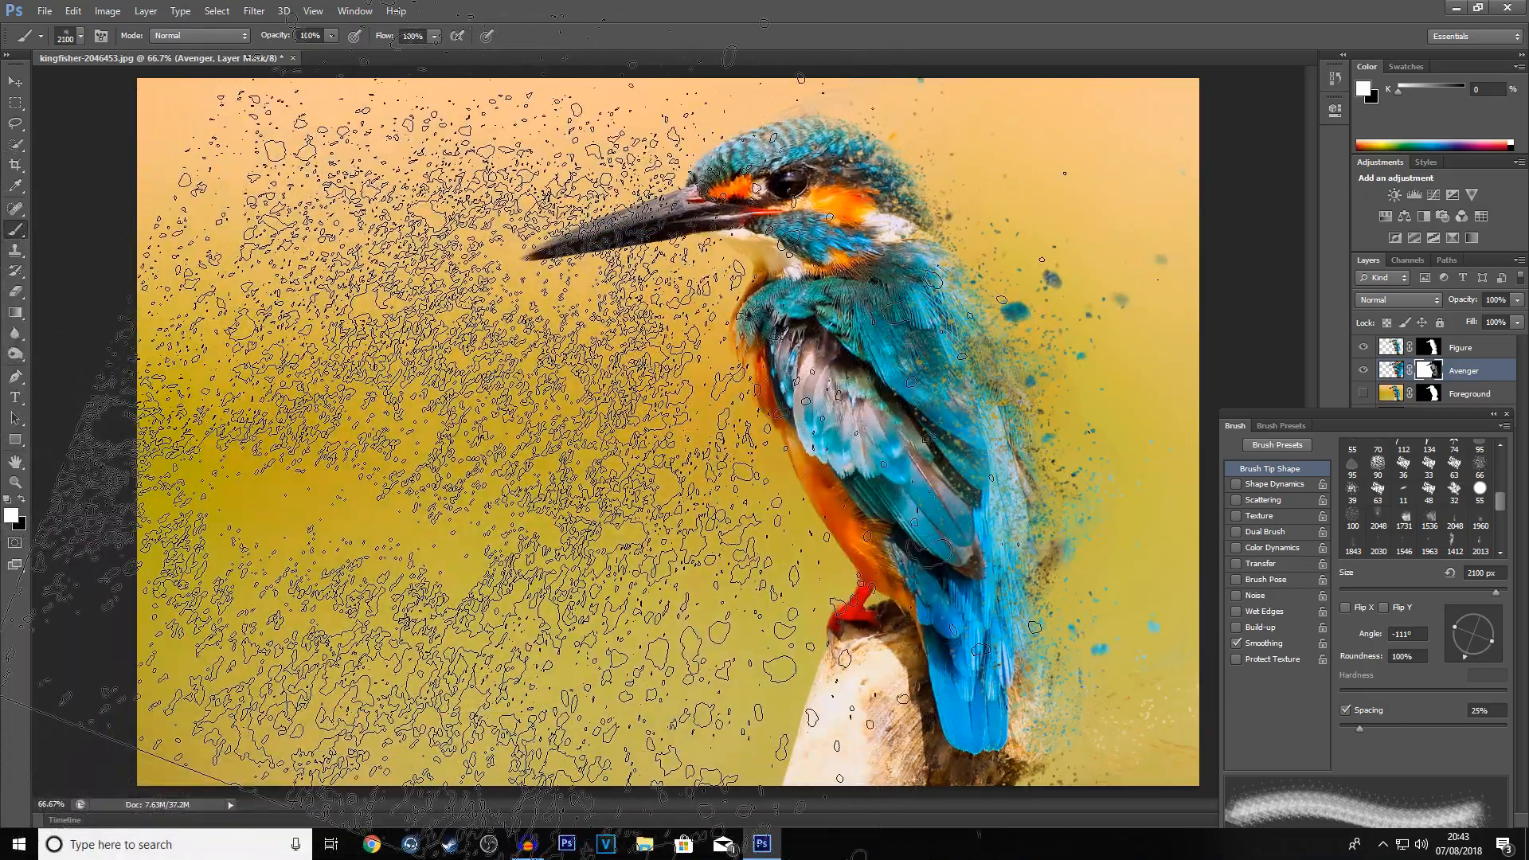
pyautogui.press('[')
pyautogui.press(']')
pyautogui.press(']')
pyautogui.press(']')
pyautogui.press(']')
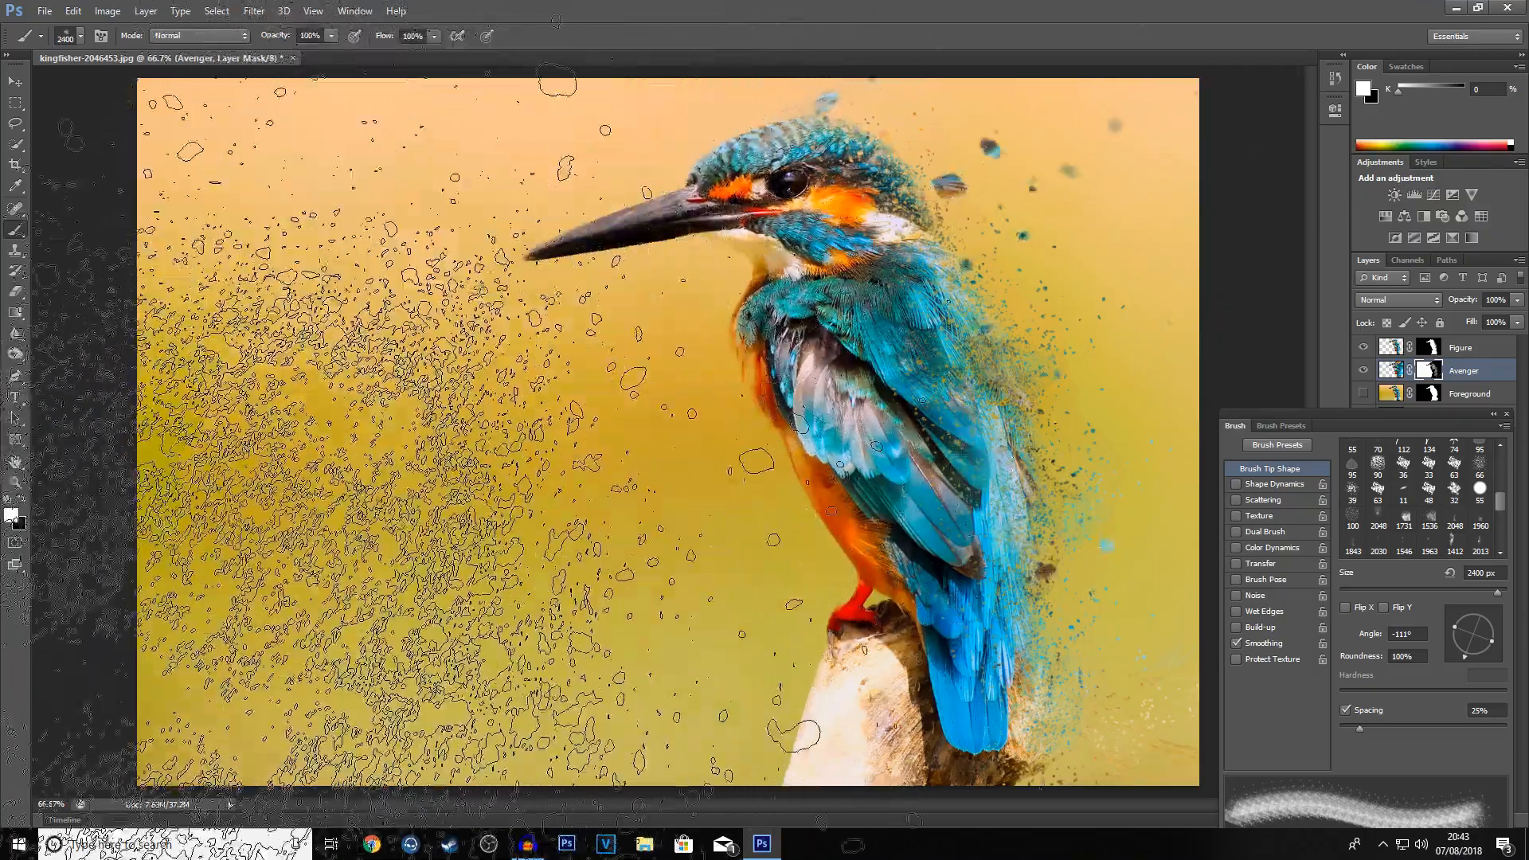
# - Vary the splatter brush between 800 and 2400 px and add particles behind the bird's head and back on the Avenger mask
pyautogui.press('[')
pyautogui.press('[')
pyautogui.press('[')
pyautogui.press('[')
pyautogui.press('[')
pyautogui.press('[')
pyautogui.press('[')
pyautogui.press('[')
pyautogui.press('[')
pyautogui.press('[')
pyautogui.press('[')
pyautogui.press('[')
pyautogui.press('[')
pyautogui.press('[')
pyautogui.press('[')
pyautogui.press('[')
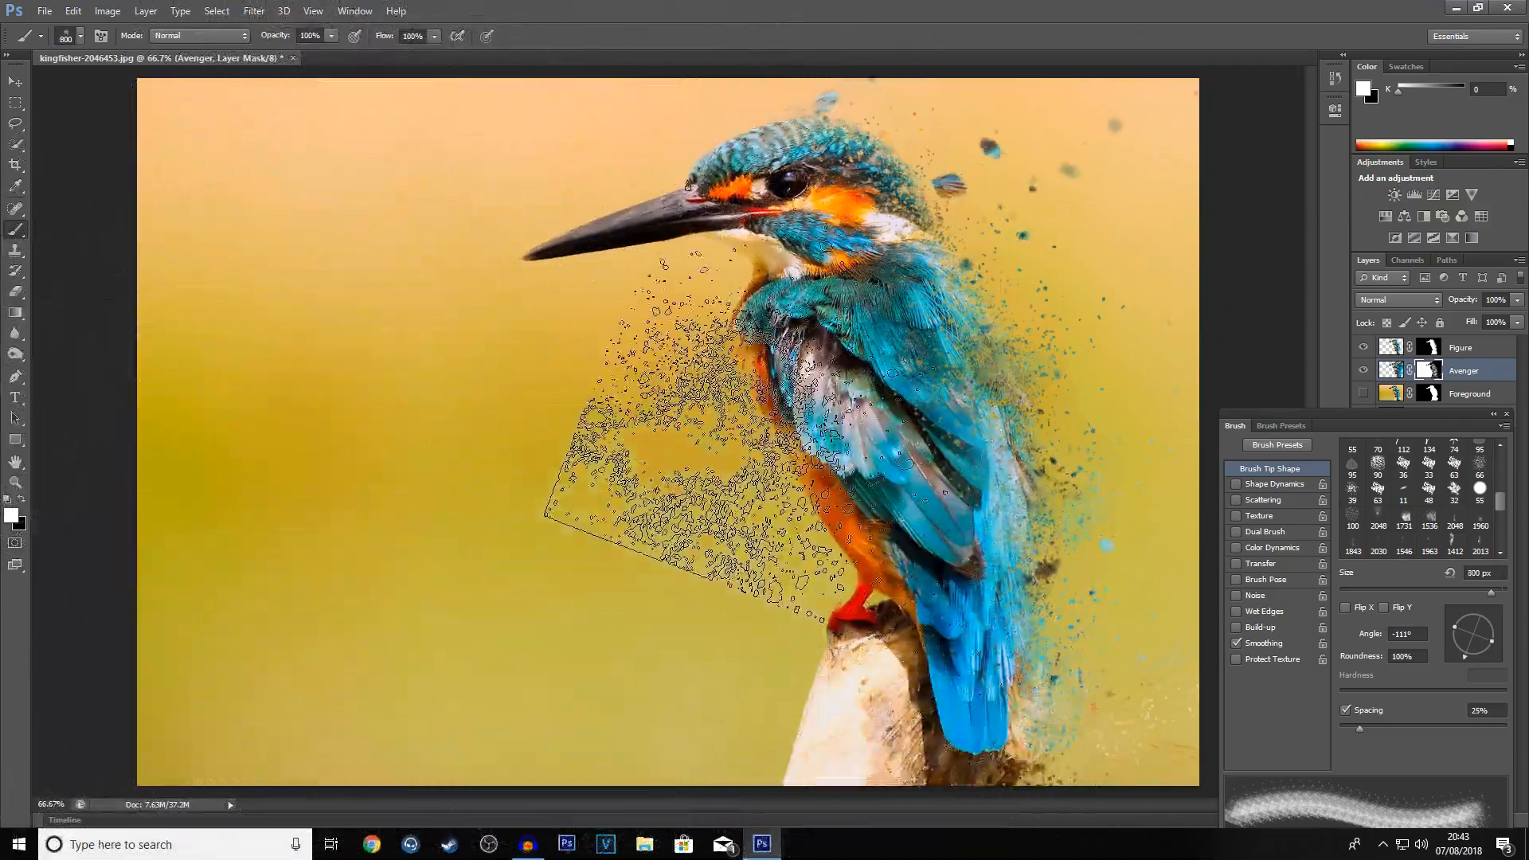
pyautogui.press(']')
pyautogui.press(']')
pyautogui.press(']')
pyautogui.press(']')
pyautogui.press(']')
pyautogui.press(']')
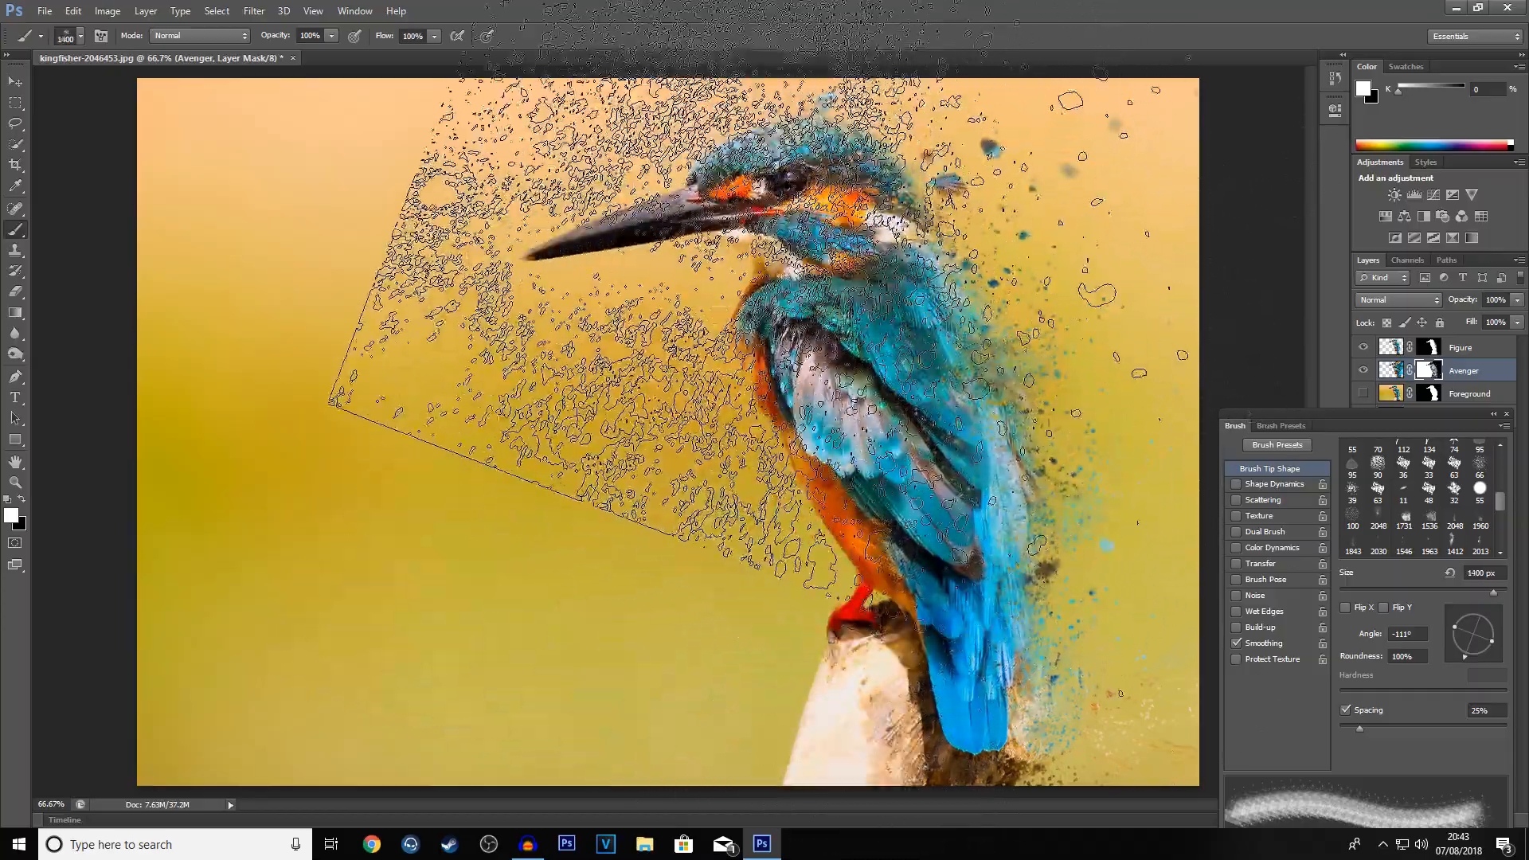
pyautogui.press(']')
pyautogui.press(']')
pyautogui.press(']')
pyautogui.press(']')
pyautogui.press(']')
pyautogui.press(']')
pyautogui.press(']')
pyautogui.press(']')
pyautogui.press(']')
pyautogui.press(']')
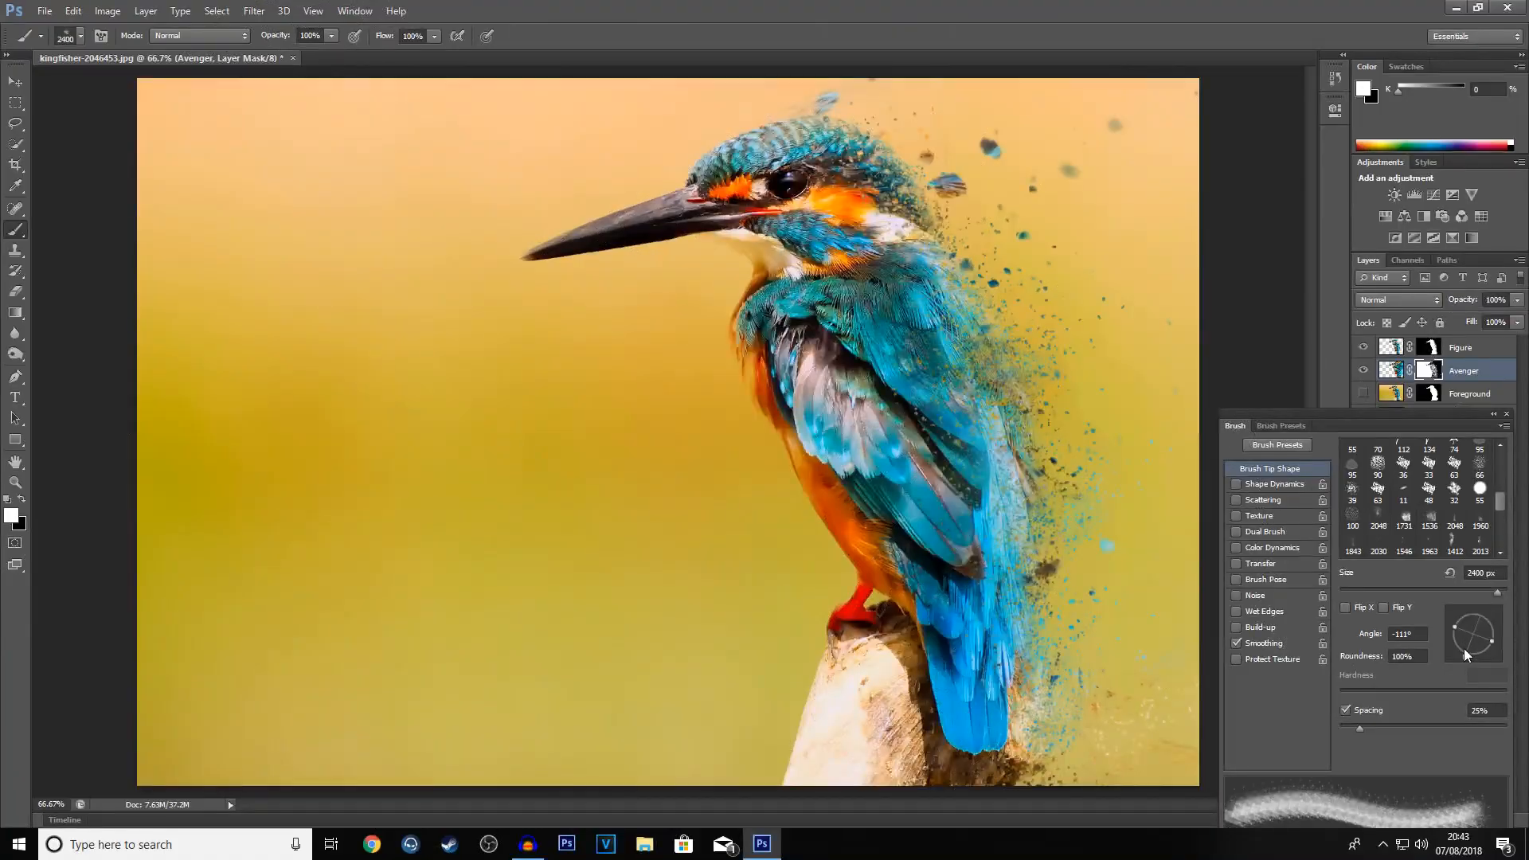
# - Try stamping large particles behind the bird's head and back with the splatter tip rotated to 83°
pyautogui.moveTo(1464, 650); pyautogui.dragTo(1479, 594)
pyautogui.click(1131, 279)
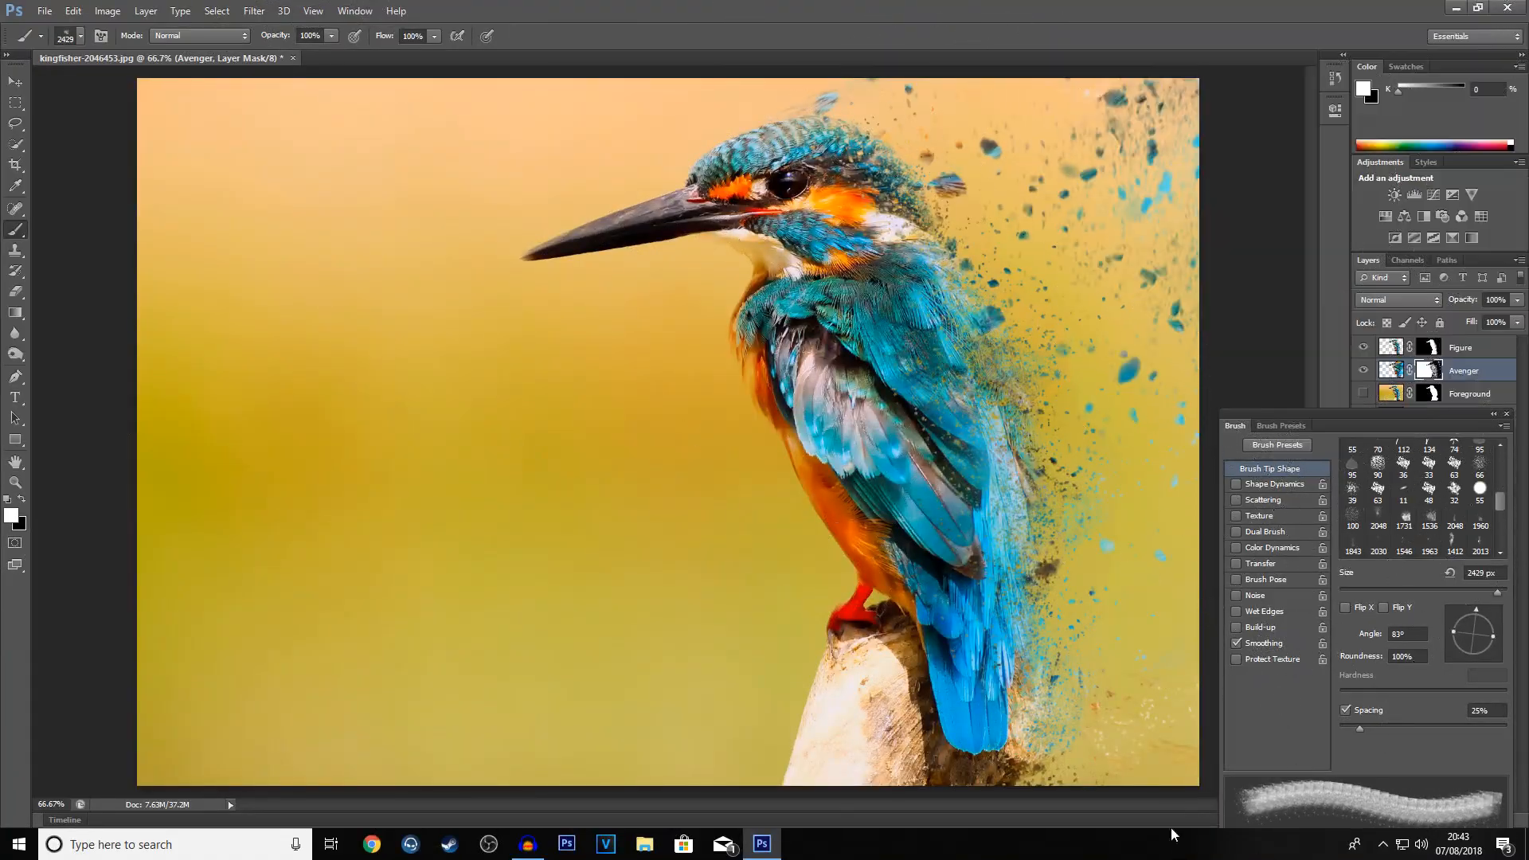
pyautogui.hotkey('ctrl', 'z')
# - Rotate the splatter tip to 144°, add a large particle behind the bird's back on the Avenger mask, and reduce the brush to 300 px
pyautogui.moveTo(1483, 637); pyautogui.dragTo(1485, 618)
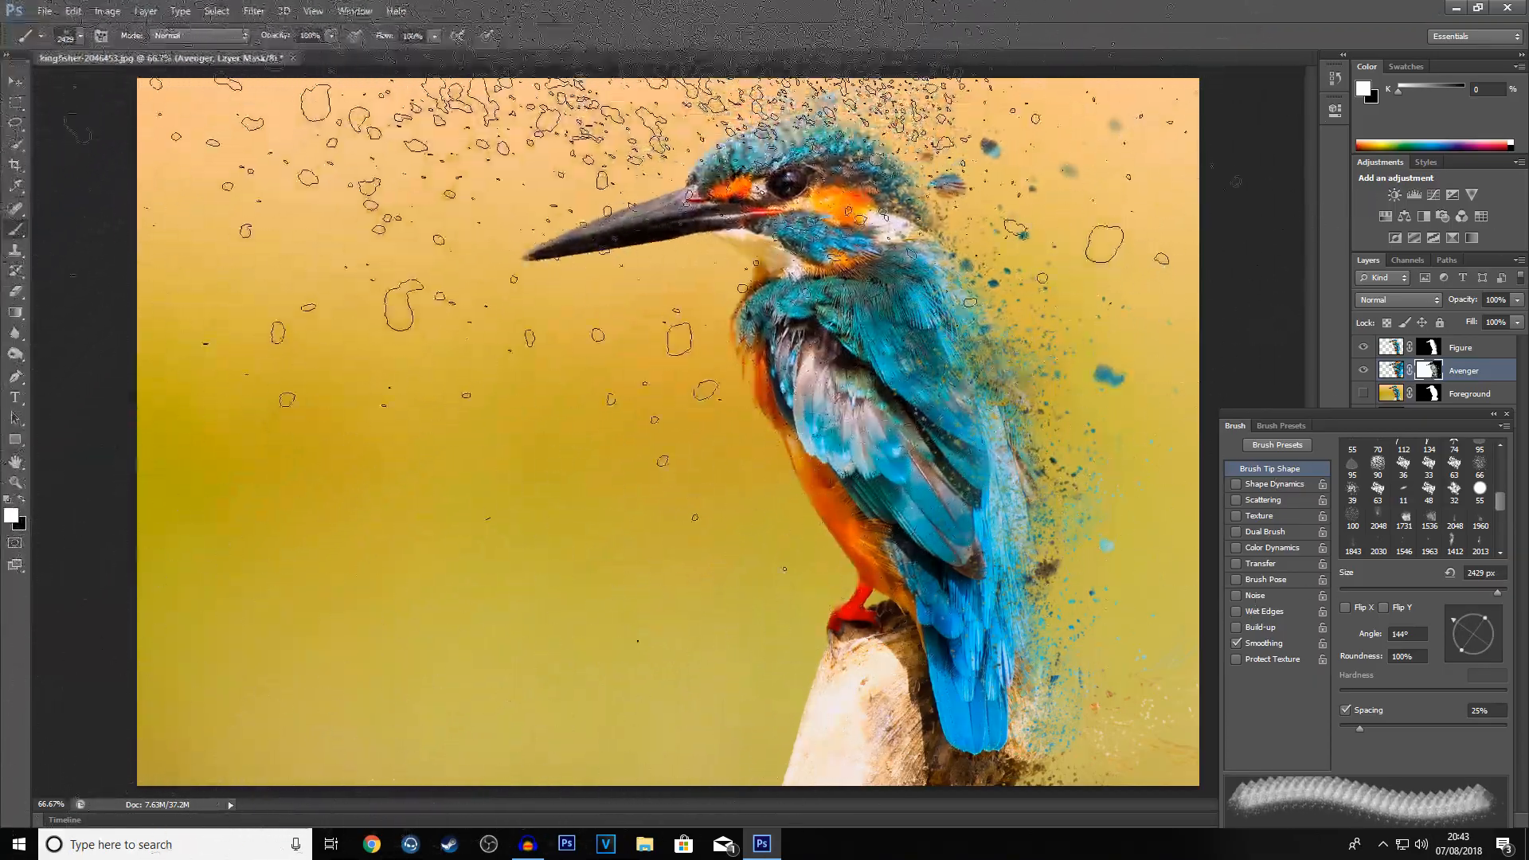
pyautogui.press('[')
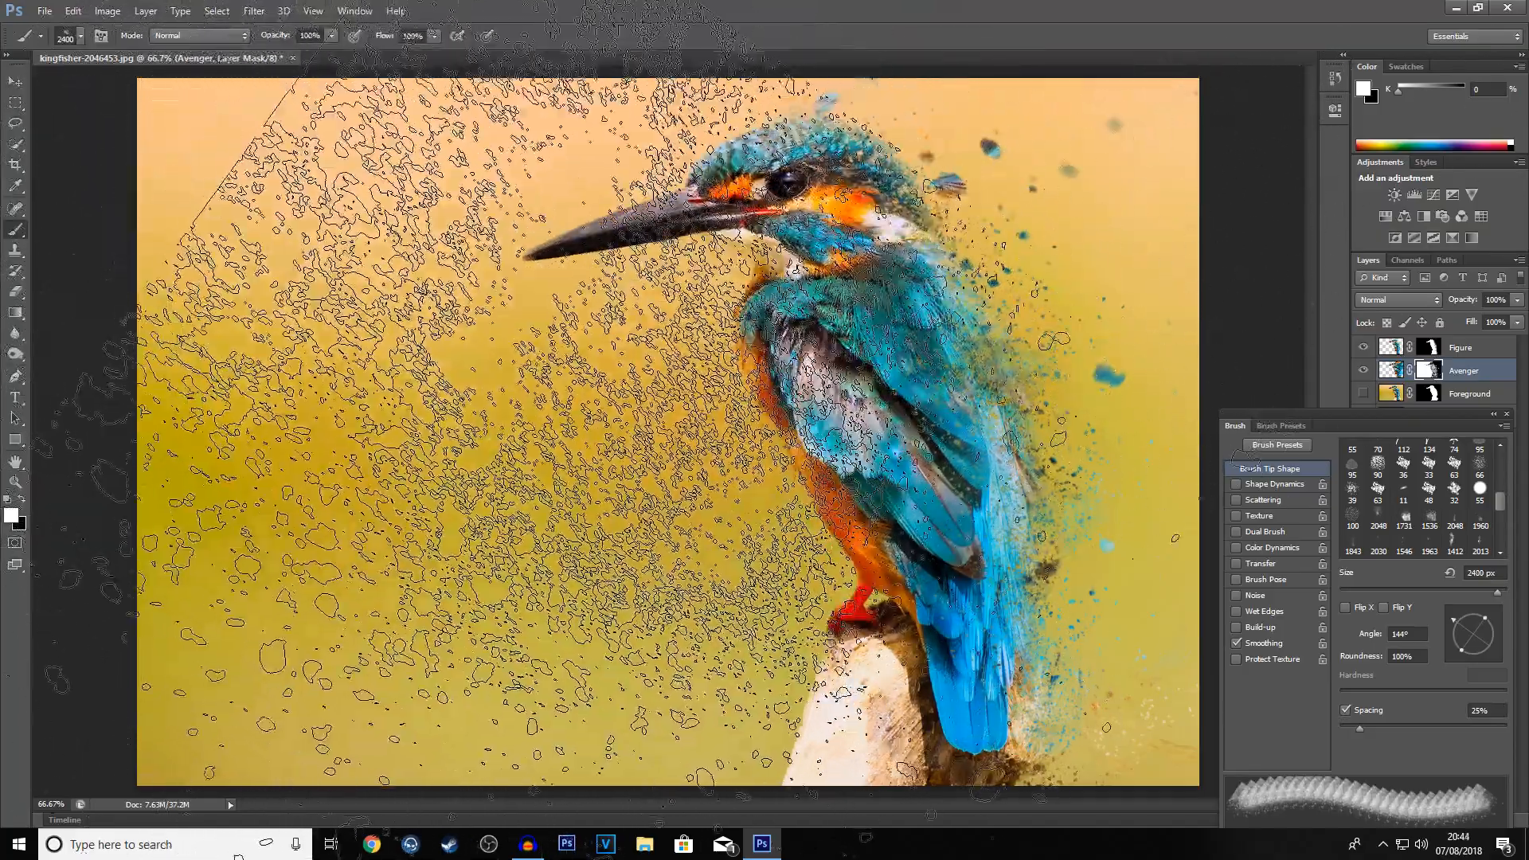
pyautogui.press('[')
pyautogui.press('[')
pyautogui.press('[')
pyautogui.press('[')
pyautogui.press('[')
pyautogui.press('[')
pyautogui.press('[')
pyautogui.press('[')
pyautogui.press('[')
pyautogui.press('[')
pyautogui.press('[')
pyautogui.press('[')
pyautogui.press('[')
pyautogui.press('[')
pyautogui.press('[')
pyautogui.press('[')
pyautogui.press('[')
pyautogui.press('[')
pyautogui.press('[')
pyautogui.press('[')
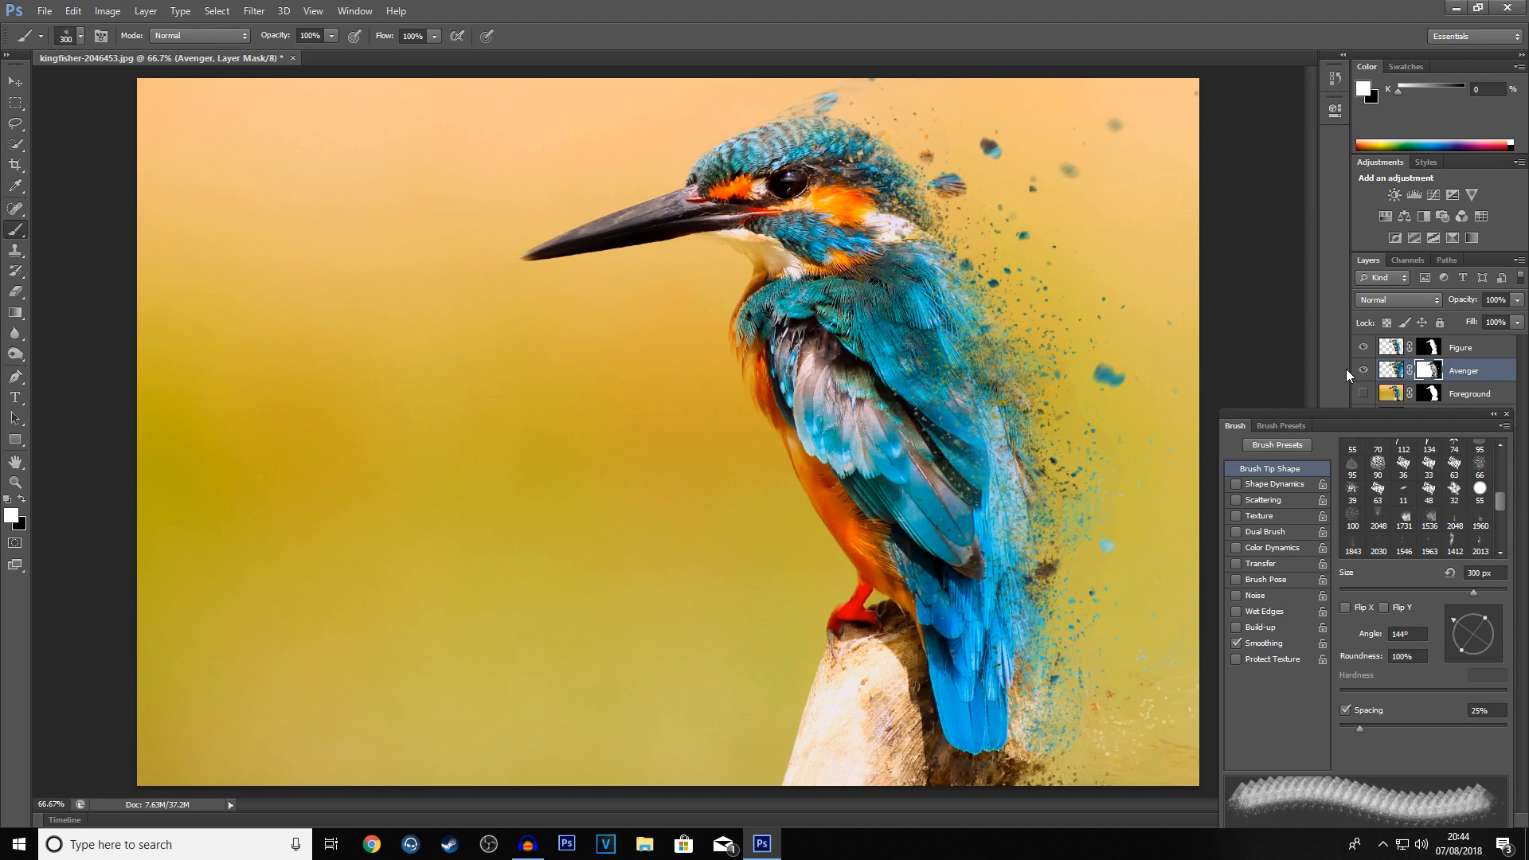
# - Collapse the brush settings and choose the 55 px round brush with its hardness at 0%
pyautogui.click(1493, 413)
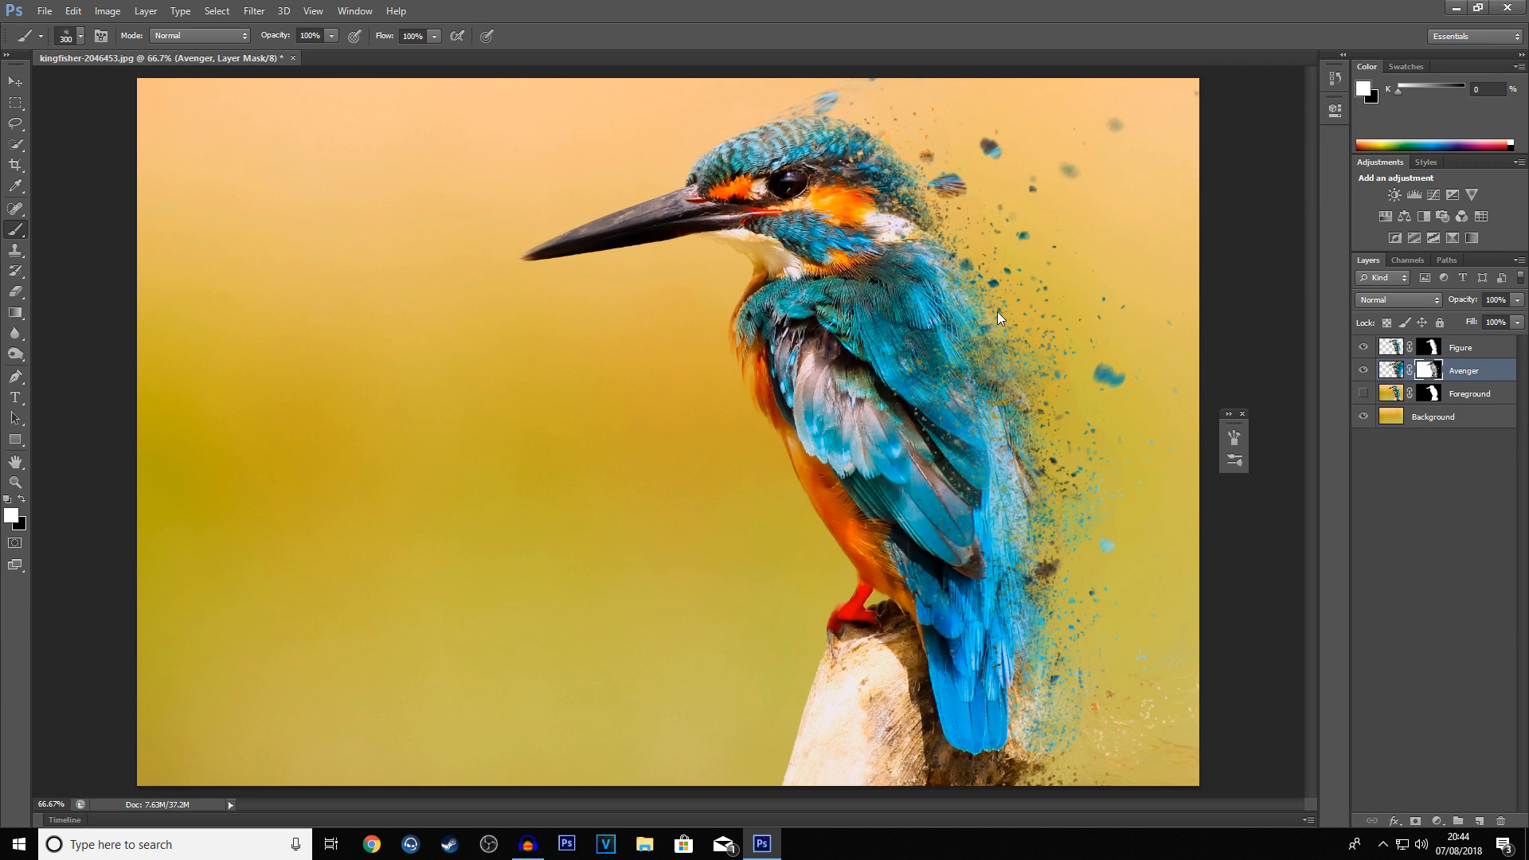
pyautogui.rightClick(20, 233)
pyautogui.click(16, 223)
pyautogui.click(80, 36)
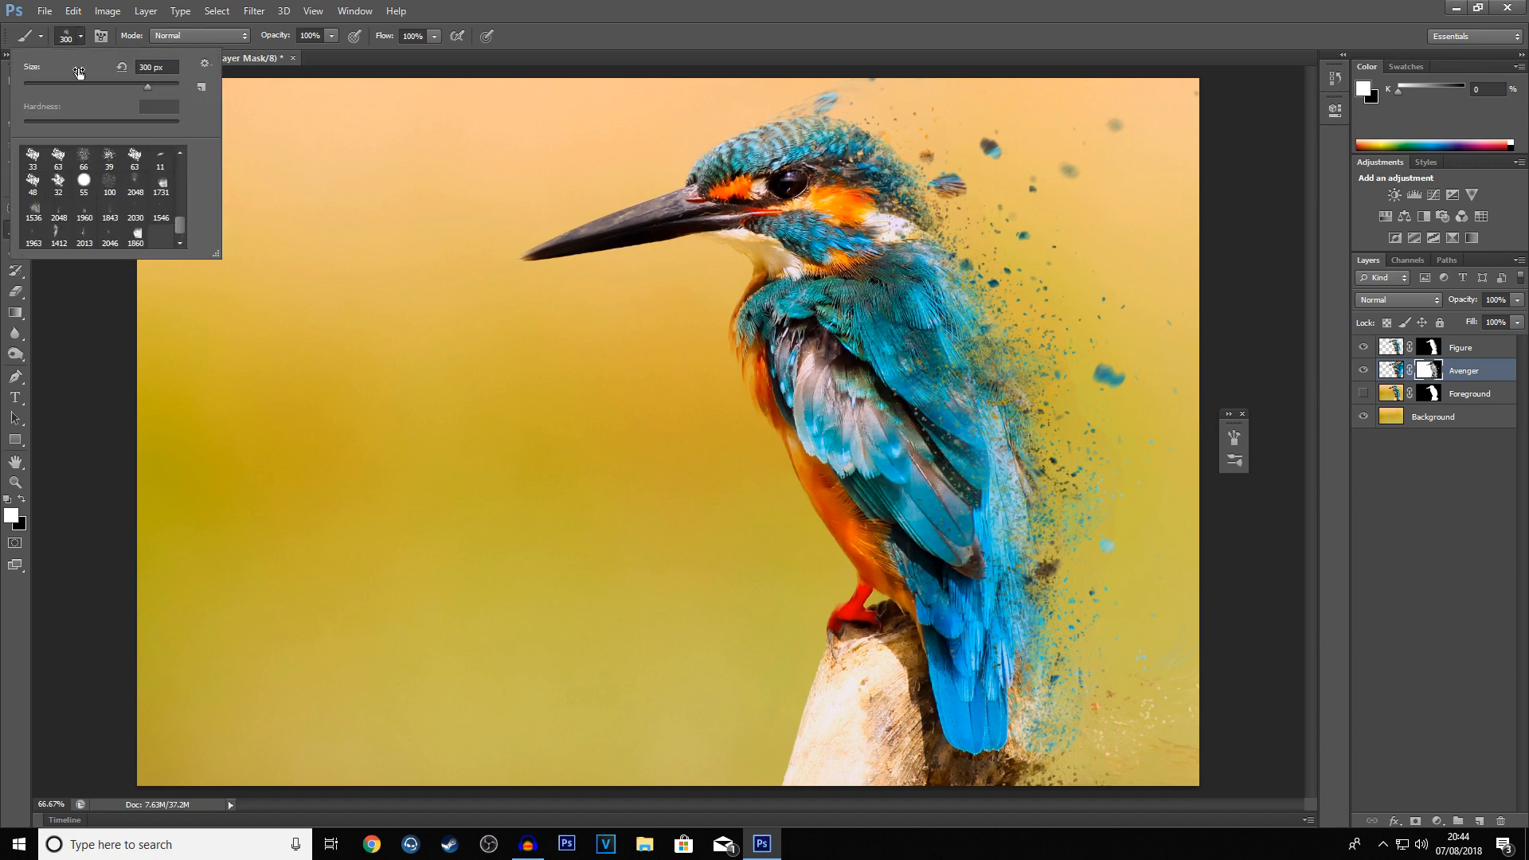
pyautogui.click(84, 181)
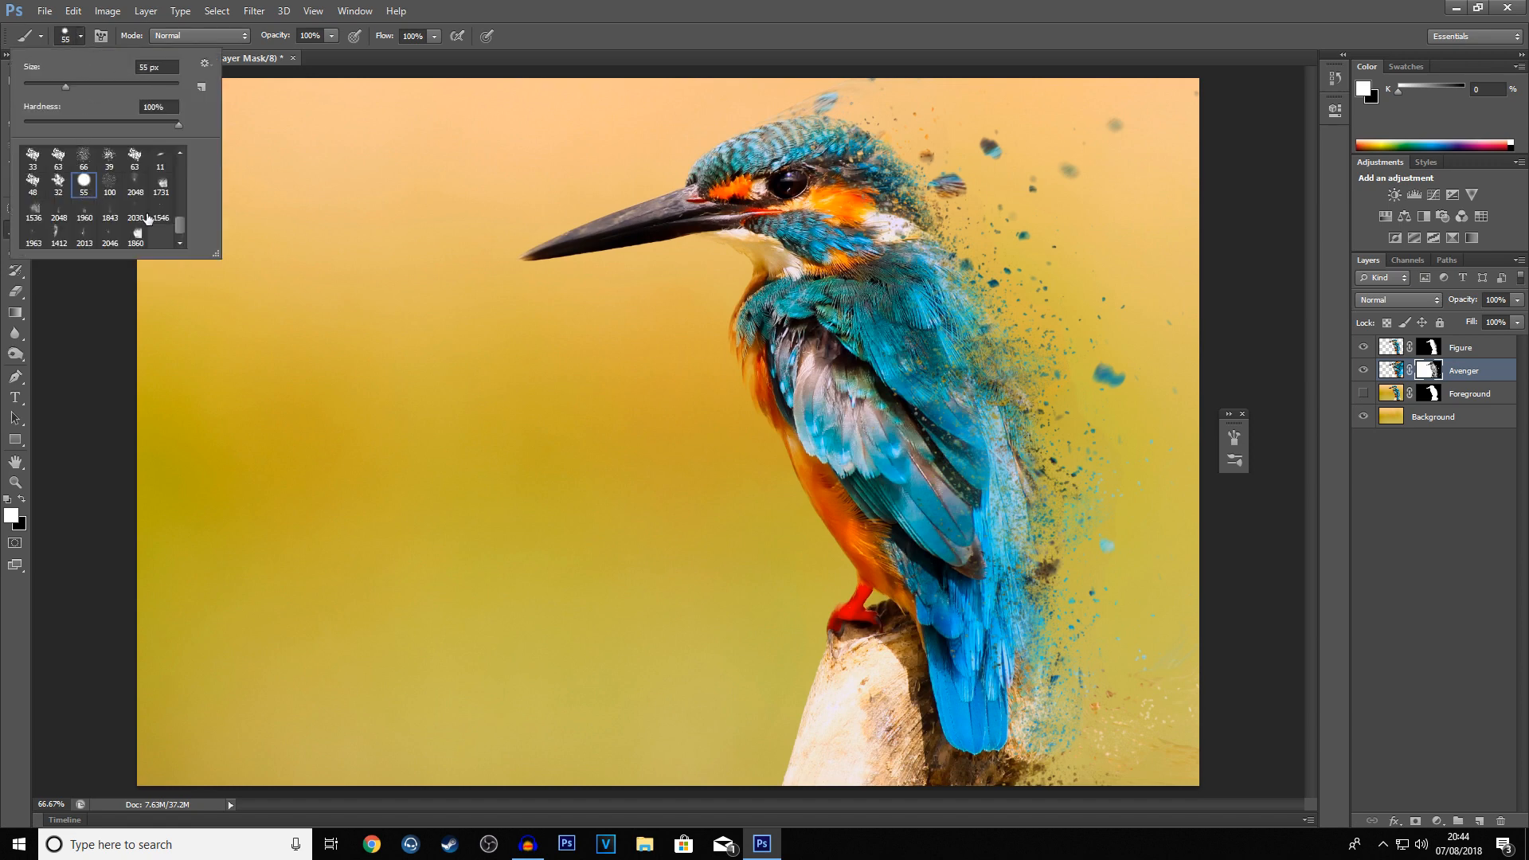
pyautogui.click(711, 36)
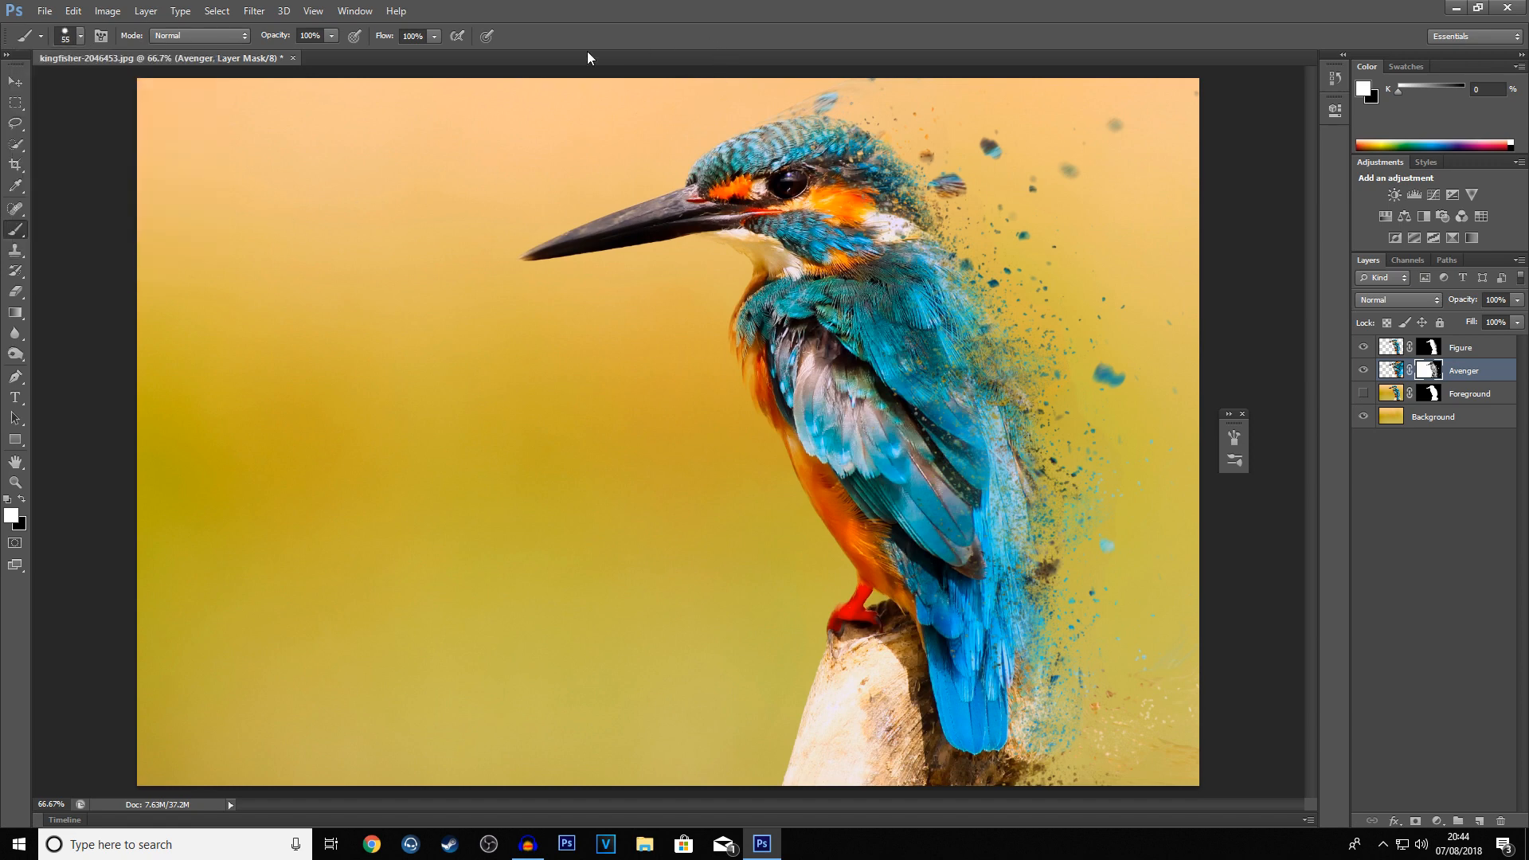
pyautogui.click(80, 36)
pyautogui.click(176, 125)
pyautogui.moveTo(176, 128); pyautogui.dragTo(16, 129)
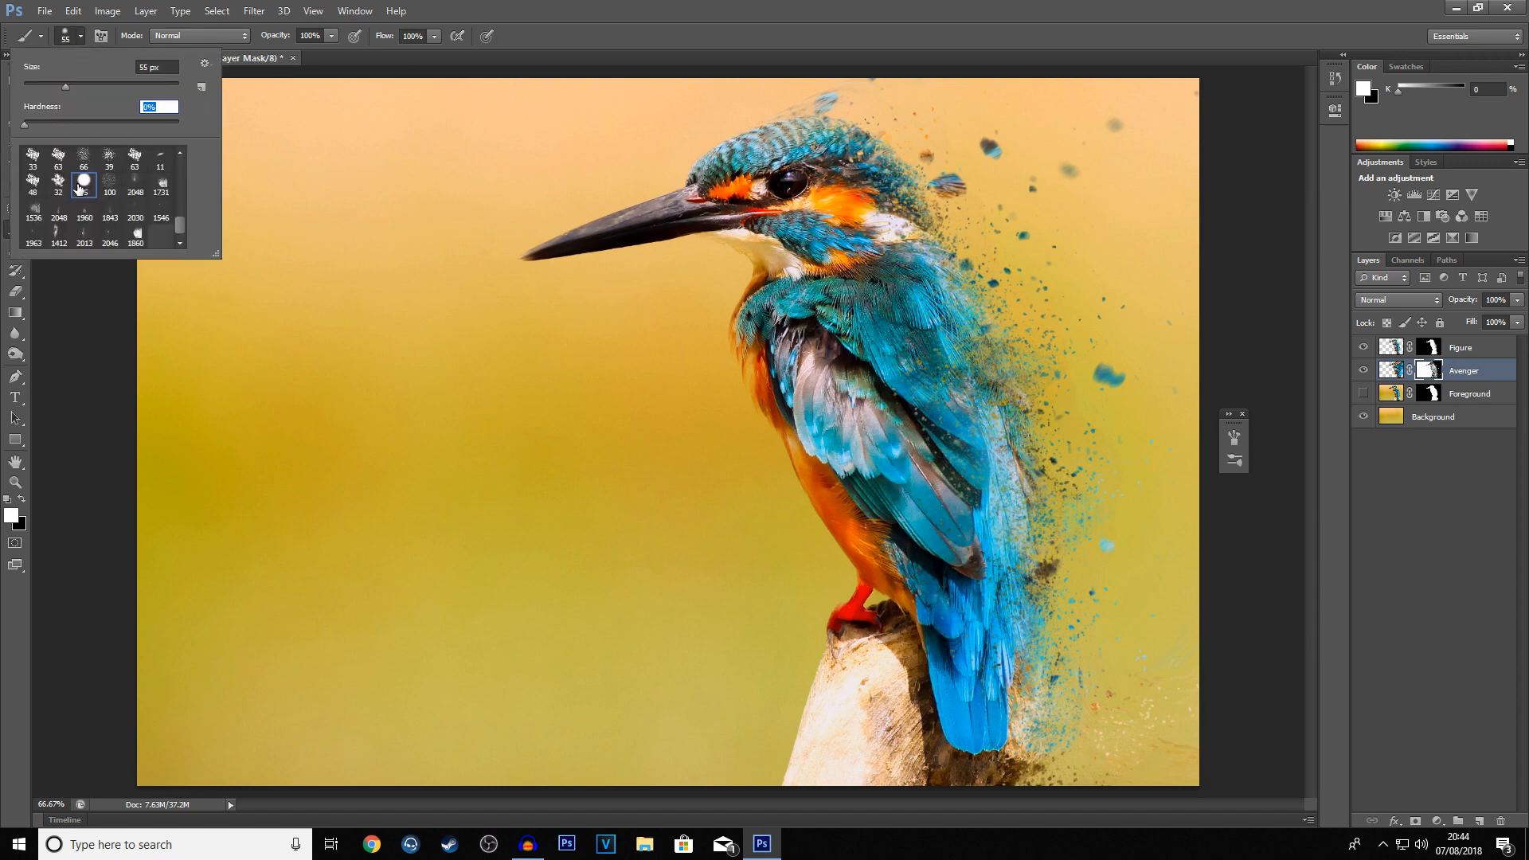
pyautogui.click(673, 40)
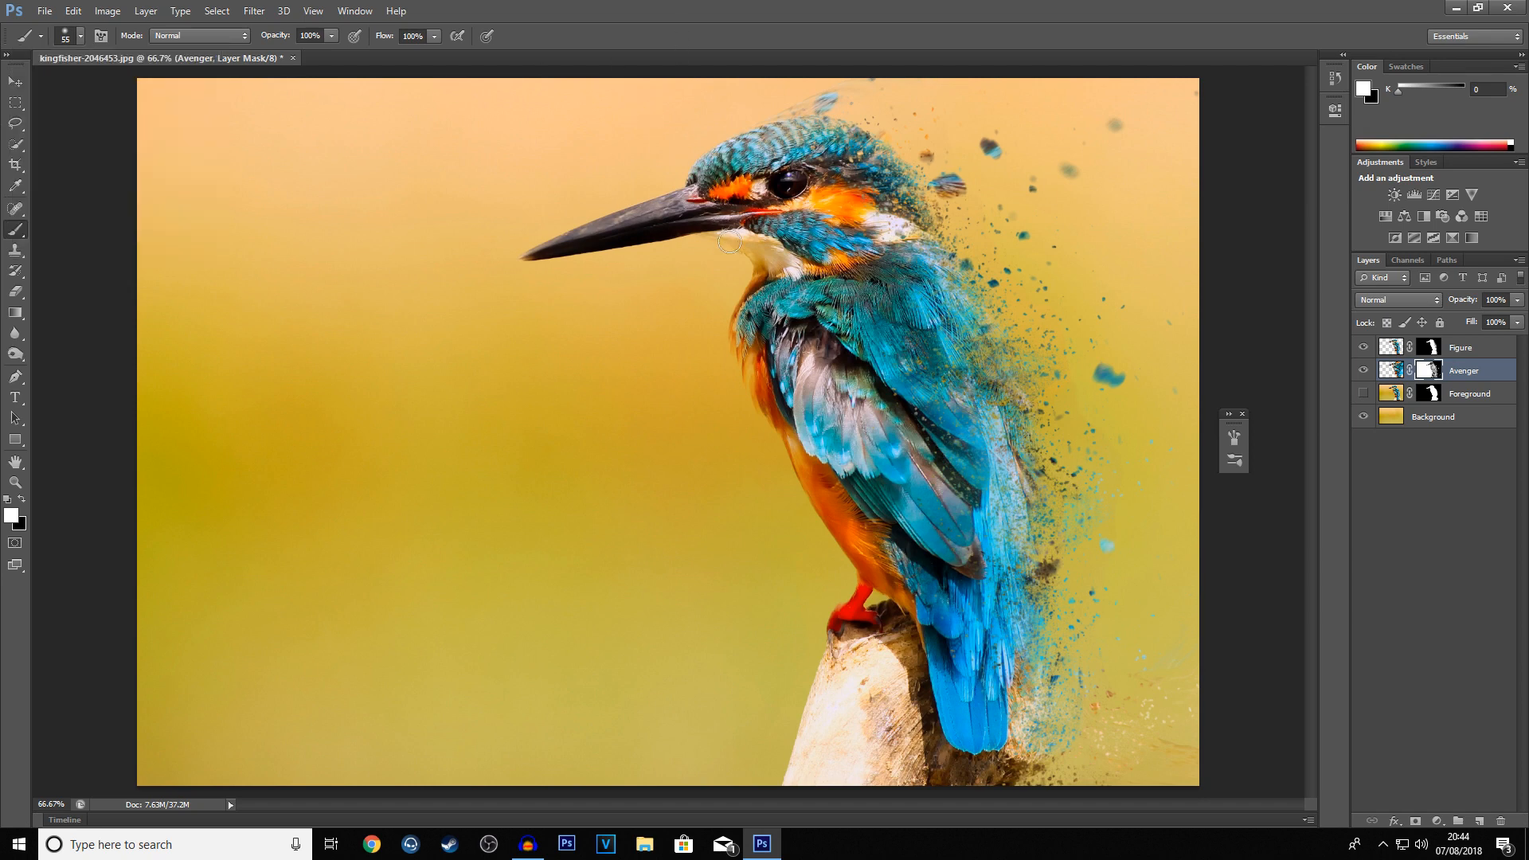
# - Target the Figure layer's mask, enlarge the soft round brush to 300 px, and make black the foreground color
pyautogui.press(']')
pyautogui.press(']')
pyautogui.press(']')
pyautogui.press(']')
pyautogui.press(']')
pyautogui.press(']')
pyautogui.press(']')
pyautogui.press(']')
pyautogui.click(1430, 348)
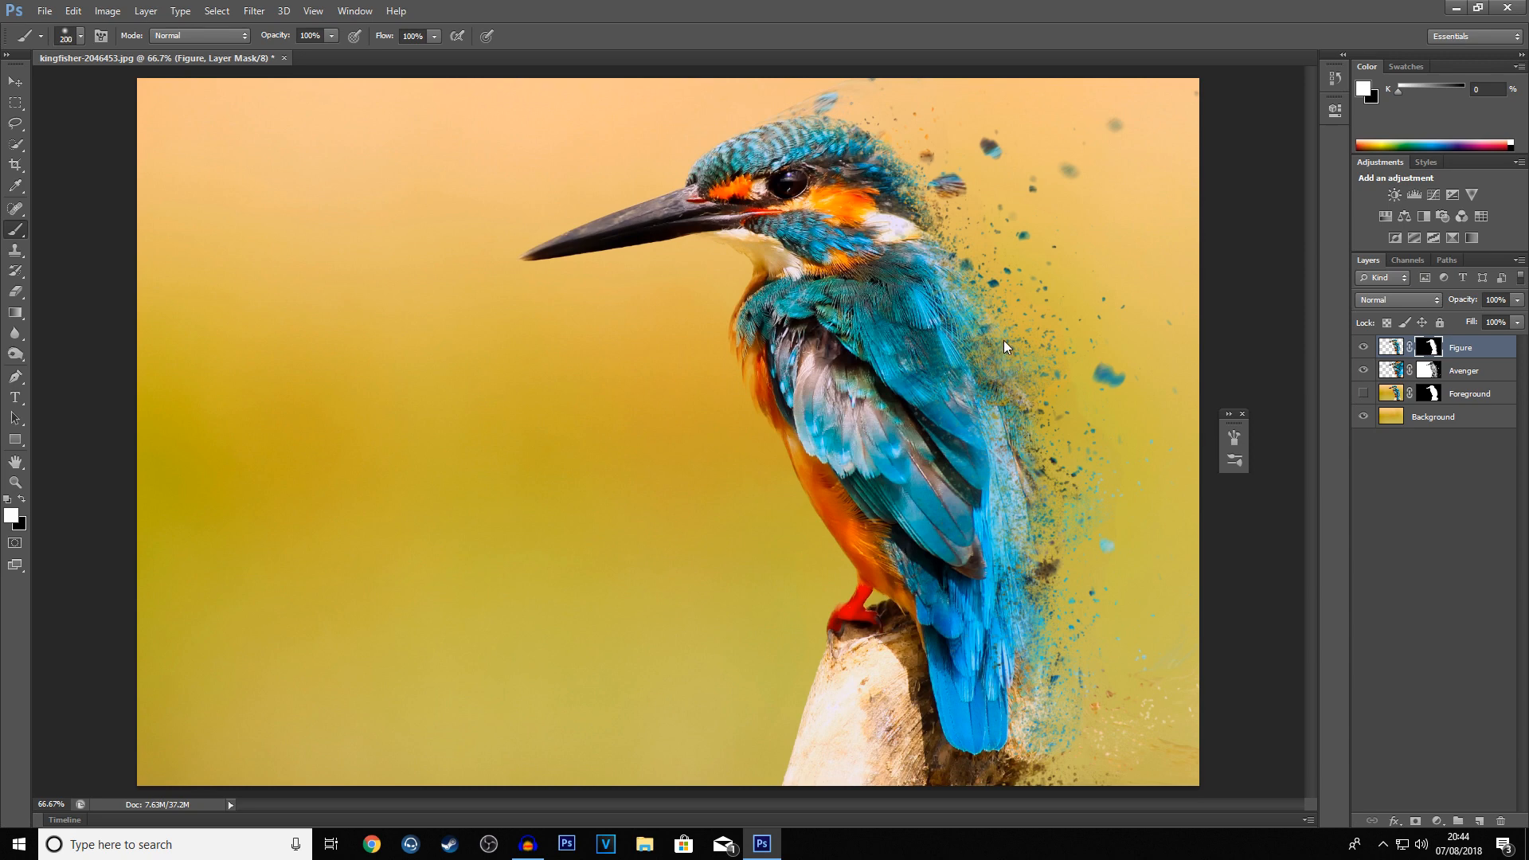
pyautogui.press(']')
pyautogui.press(']')
pyautogui.click(22, 499)
# - Try painting black over the bird's wing on the Figure mask
pyautogui.moveTo(914, 361); pyautogui.dragTo(902, 348)
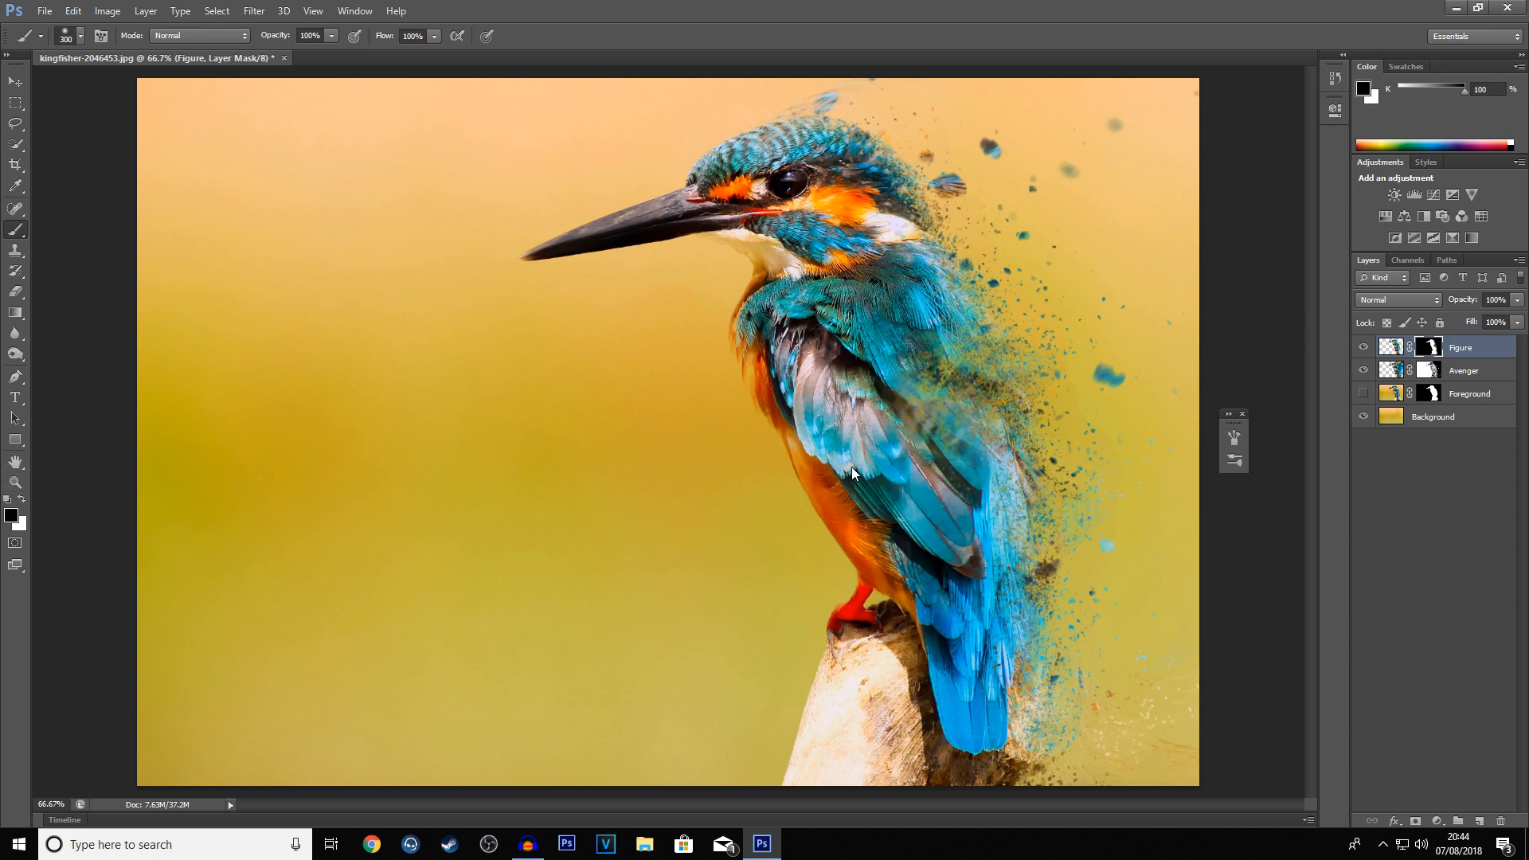
pyautogui.hotkey('ctrl', 'z')
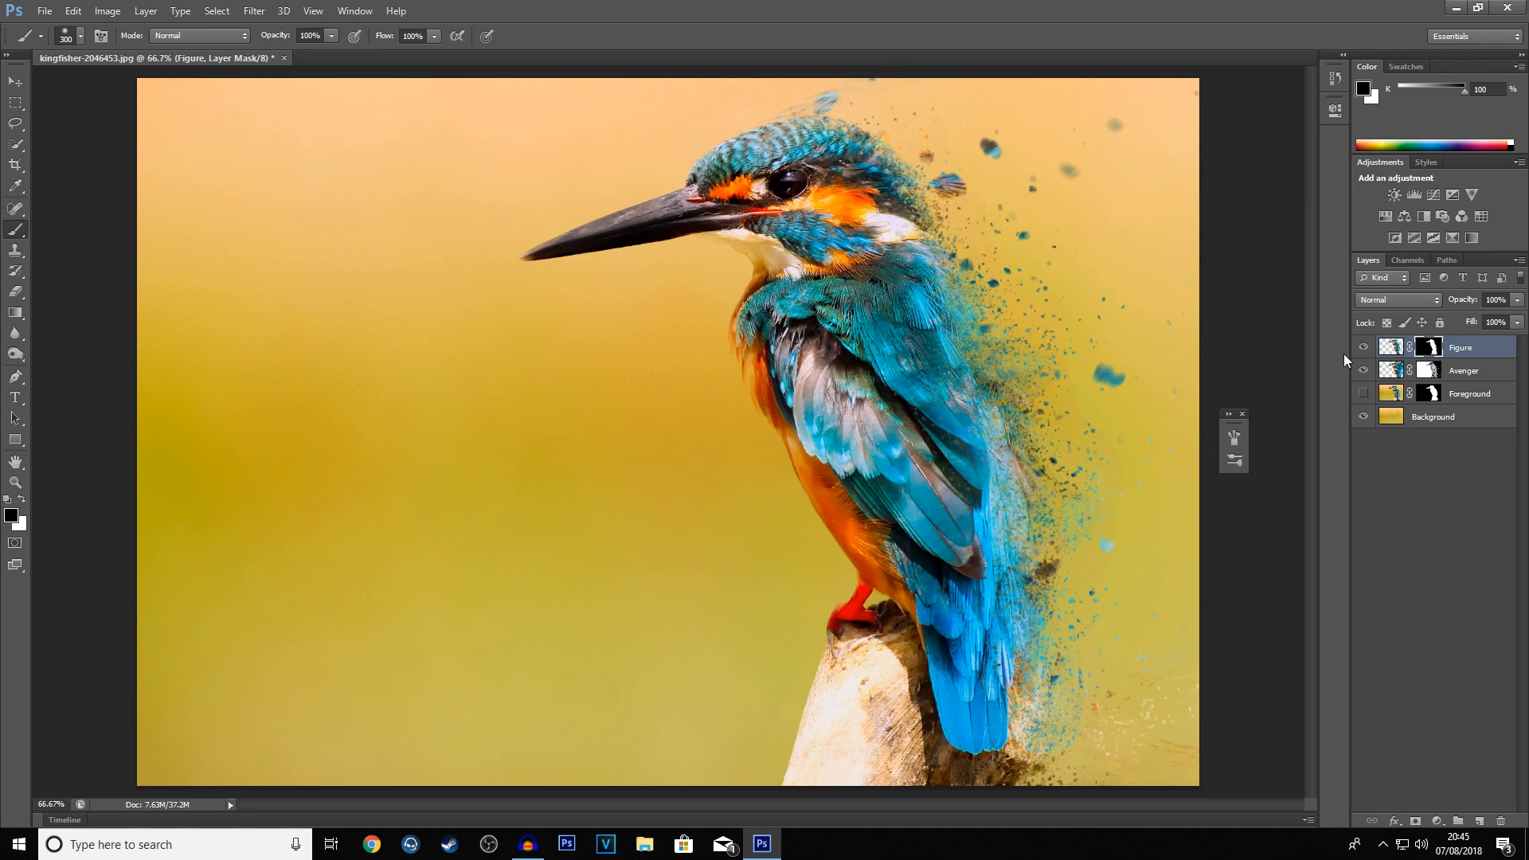
# - Float and maximize the image window, and paint out the stray particles above the bird's head on the Avenger mask with a smaller black brush
pyautogui.click(1430, 373)
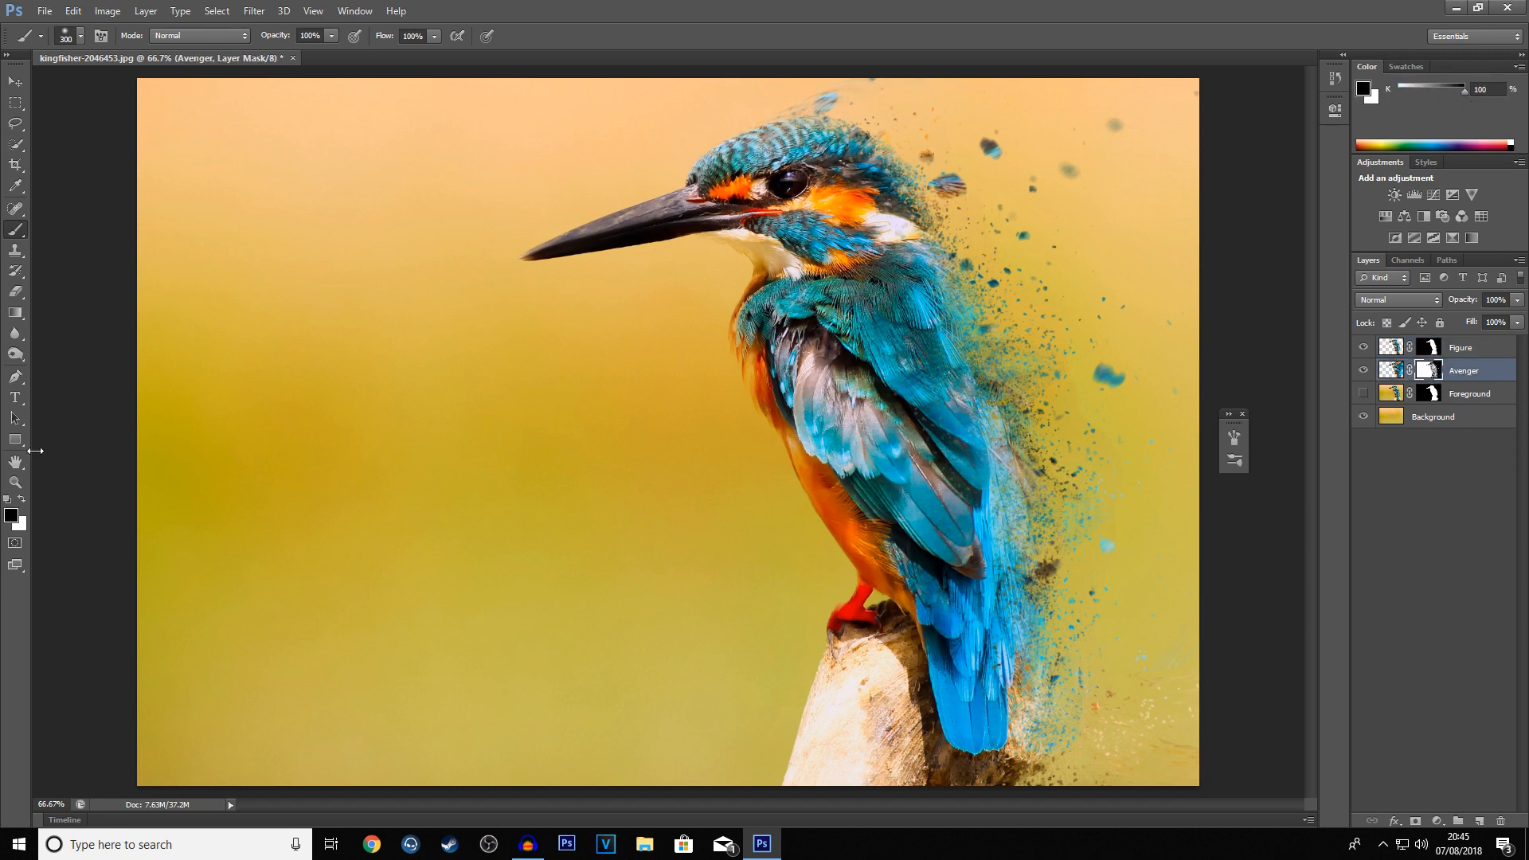
pyautogui.moveTo(923, 118)
pyautogui.mouseDown()
pyautogui.moveTo(938, 187)
pyautogui.moveTo(884, 112)
pyautogui.mouseUp()
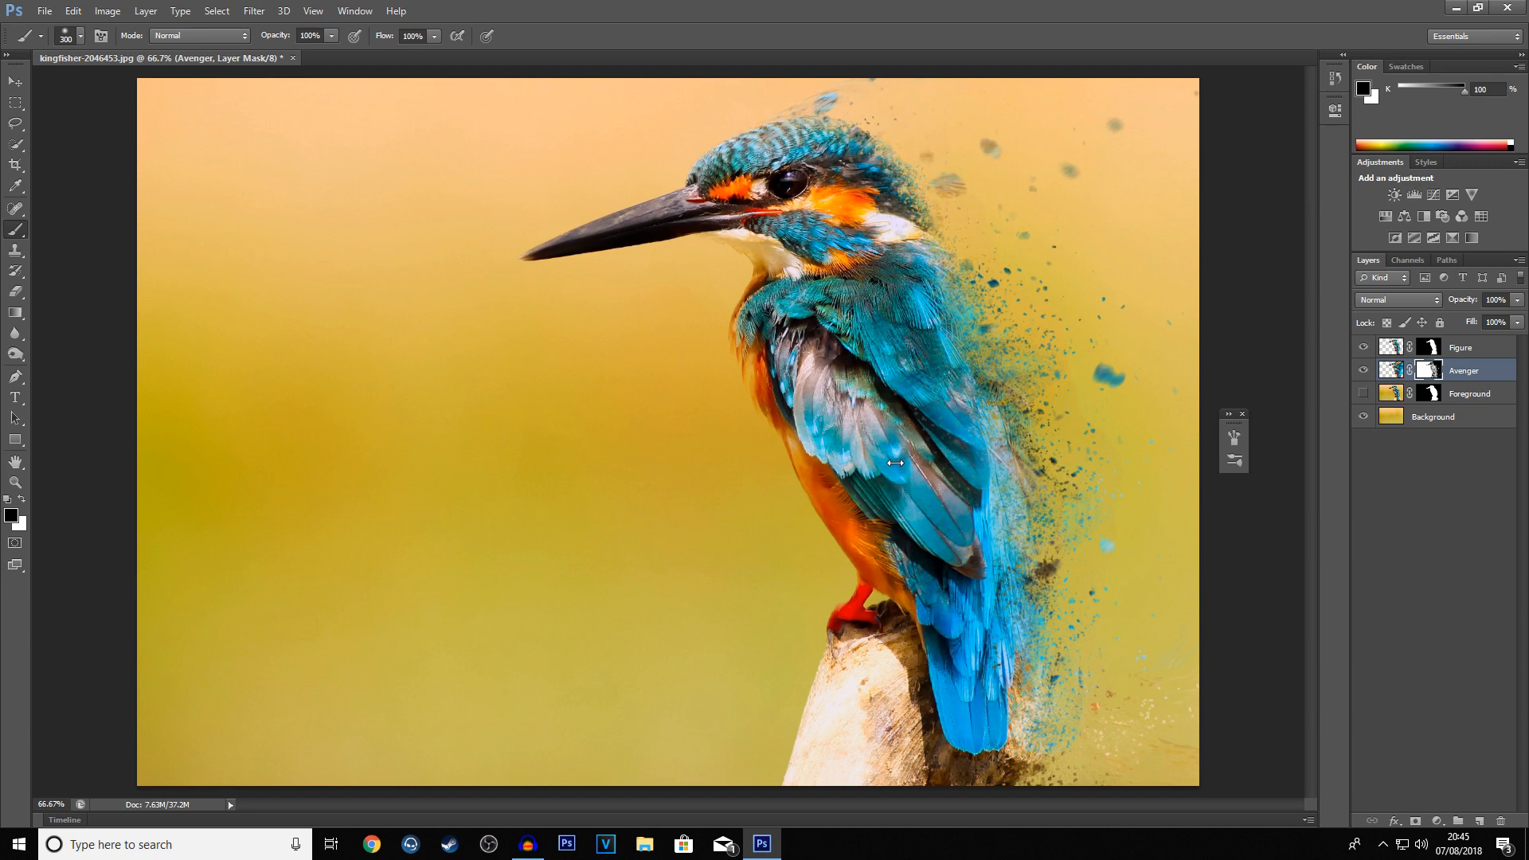
pyautogui.hotkey('ctrl', 'z')
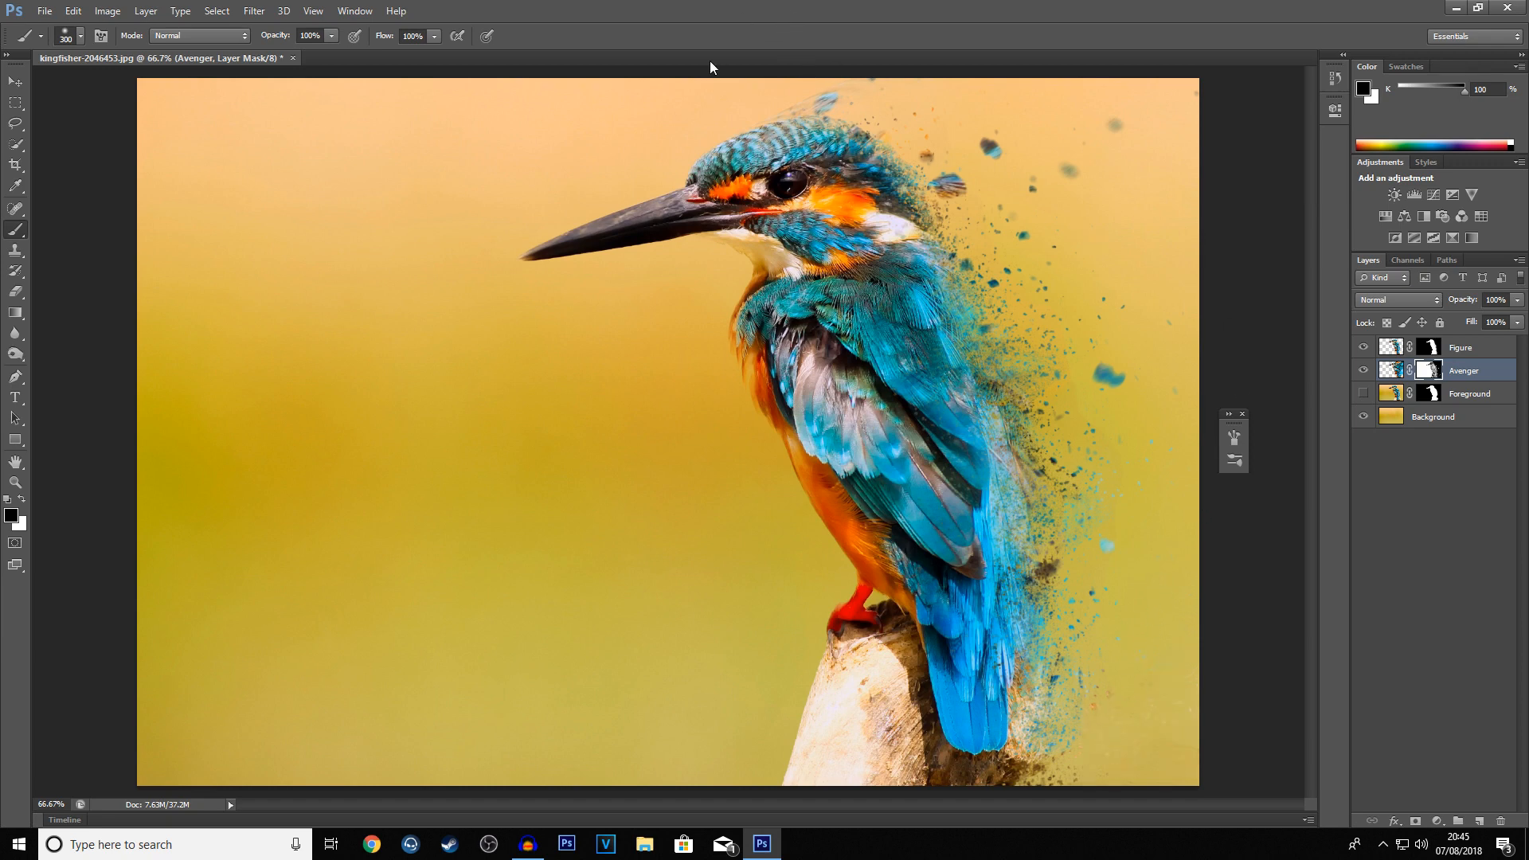
pyautogui.press('[')
pyautogui.press('[')
pyautogui.moveTo(564, 53)
pyautogui.mouseDown()
pyautogui.moveTo(564, 84)
pyautogui.moveTo(707, 22)
pyautogui.moveTo(724, 54)
pyautogui.moveTo(840, 13)
pyautogui.moveTo(850, 104)
pyautogui.moveTo(1120, 124)
pyautogui.mouseUp()
pyautogui.doubleClick(1120, 118)
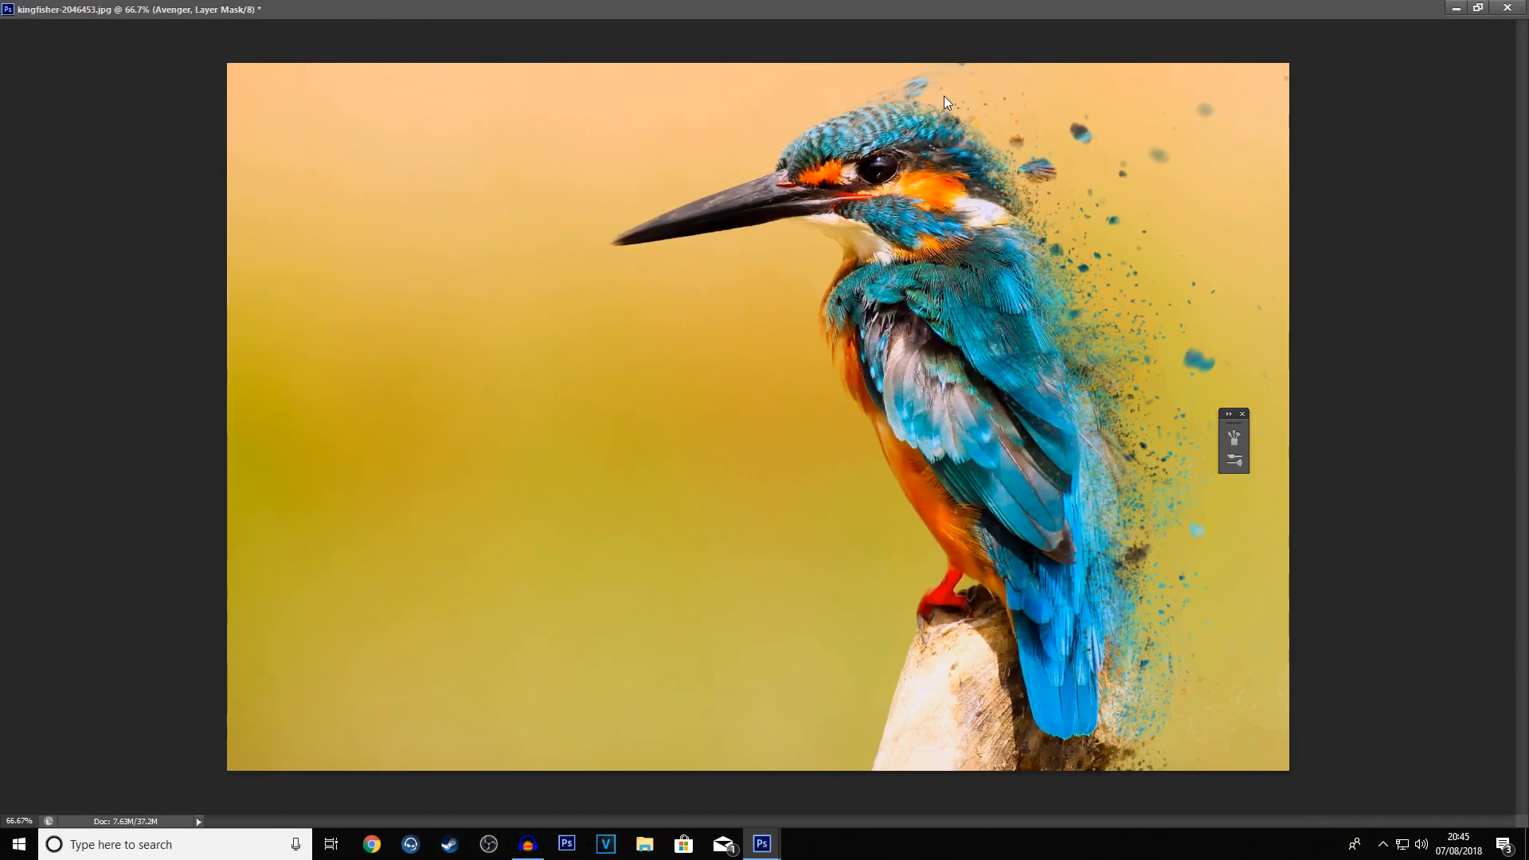
pyautogui.moveTo(911, 63)
pyautogui.mouseDown()
pyautogui.moveTo(908, 75)
pyautogui.moveTo(935, 71)
pyautogui.mouseUp()
pyautogui.press('[')
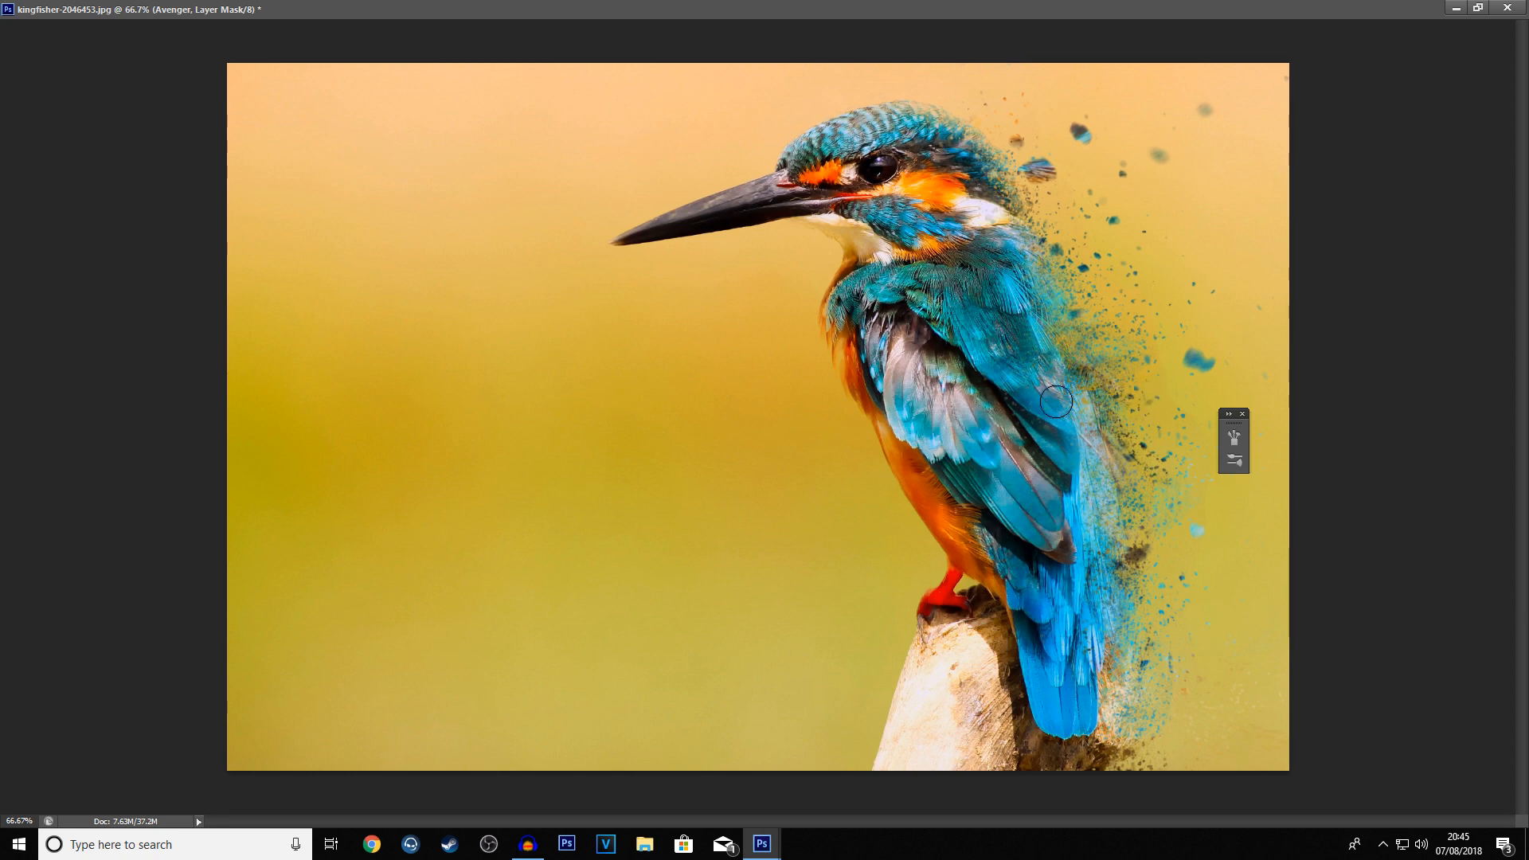
# - Restore the floating image window to normal size and dock it back into the workspace
pyautogui.press('v')
pyautogui.press('b')
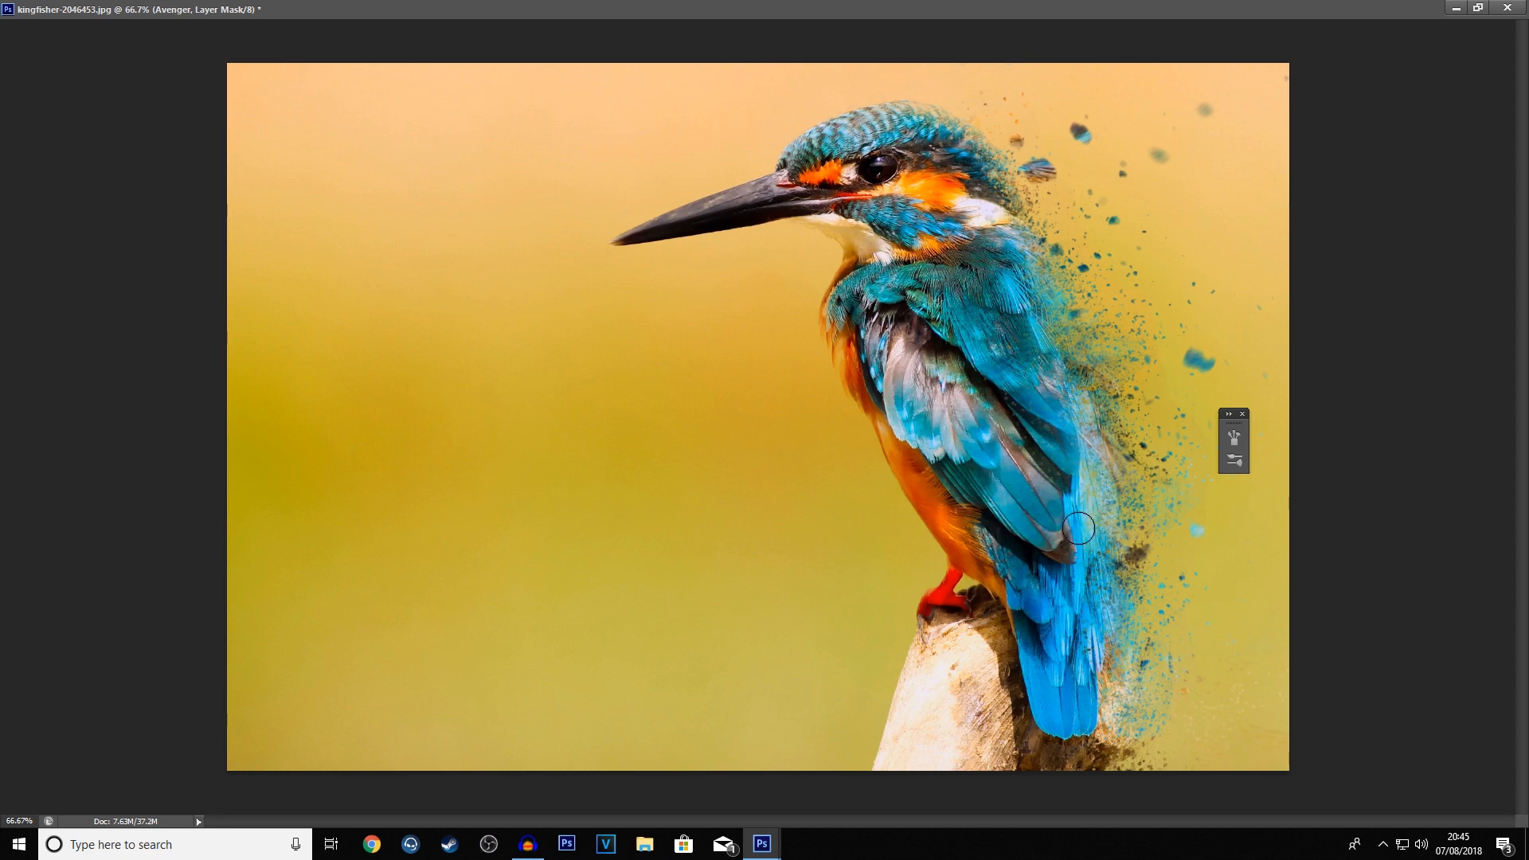
pyautogui.moveTo(1081, 485)
pyautogui.mouseDown()
pyautogui.moveTo(1054, 574)
pyautogui.moveTo(1080, 588)
pyautogui.moveTo(1071, 630)
pyautogui.mouseUp()
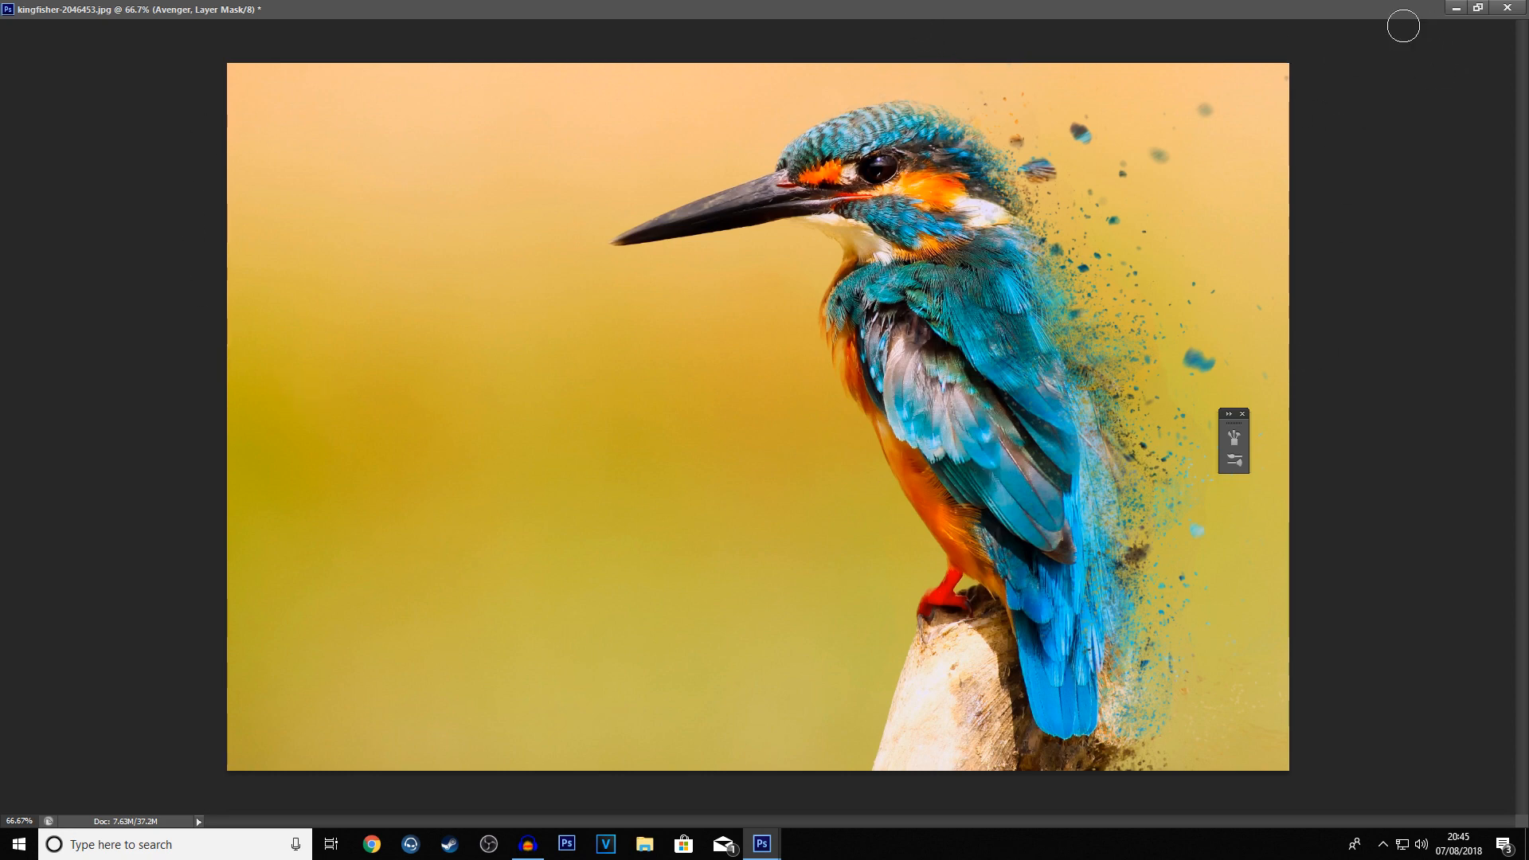
pyautogui.click(1478, 7)
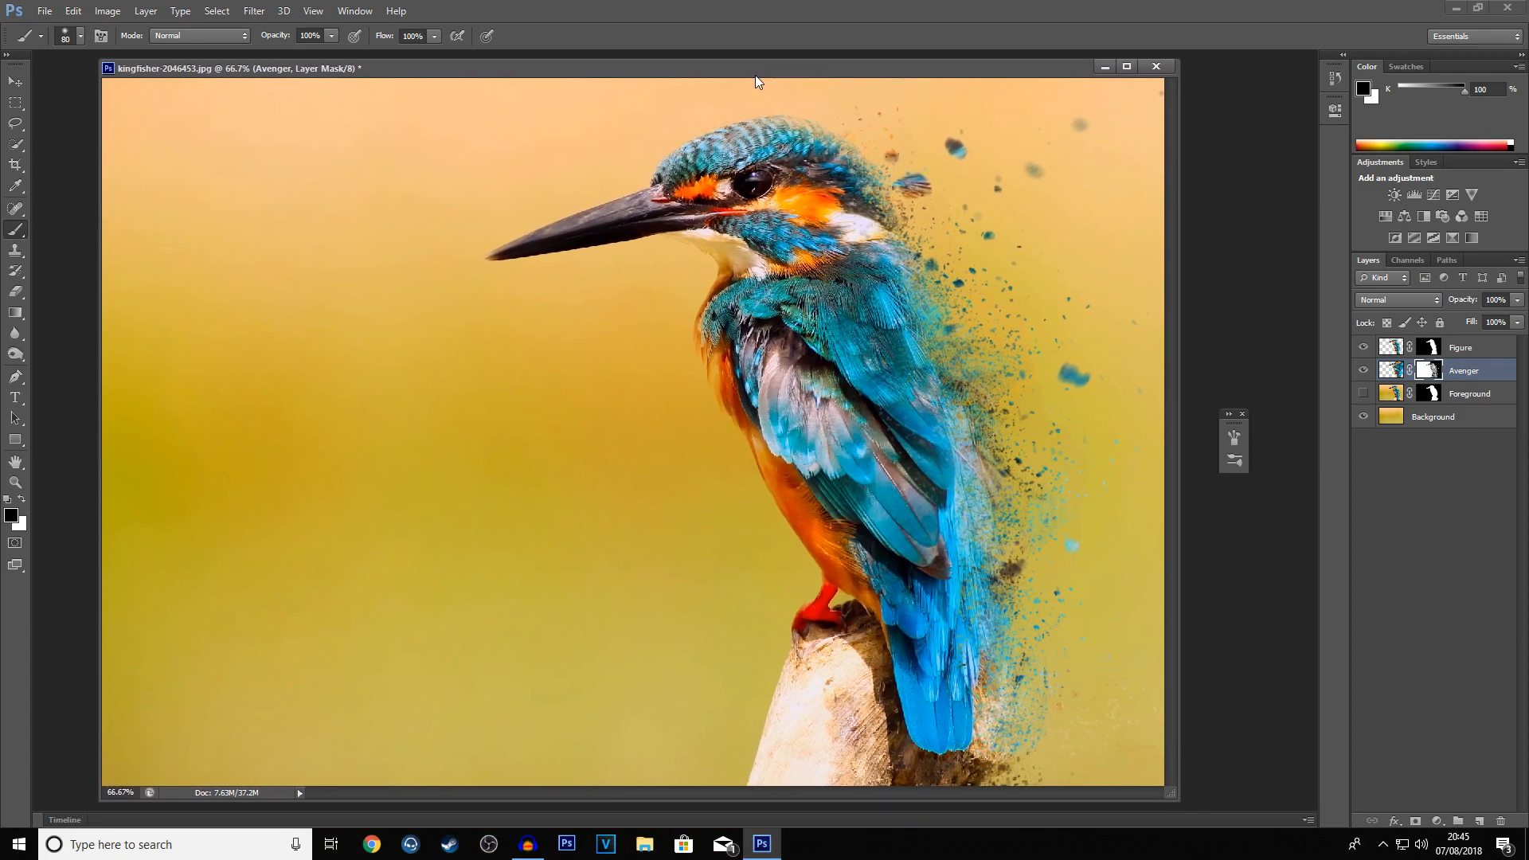
pyautogui.moveTo(755, 75); pyautogui.dragTo(777, 50)
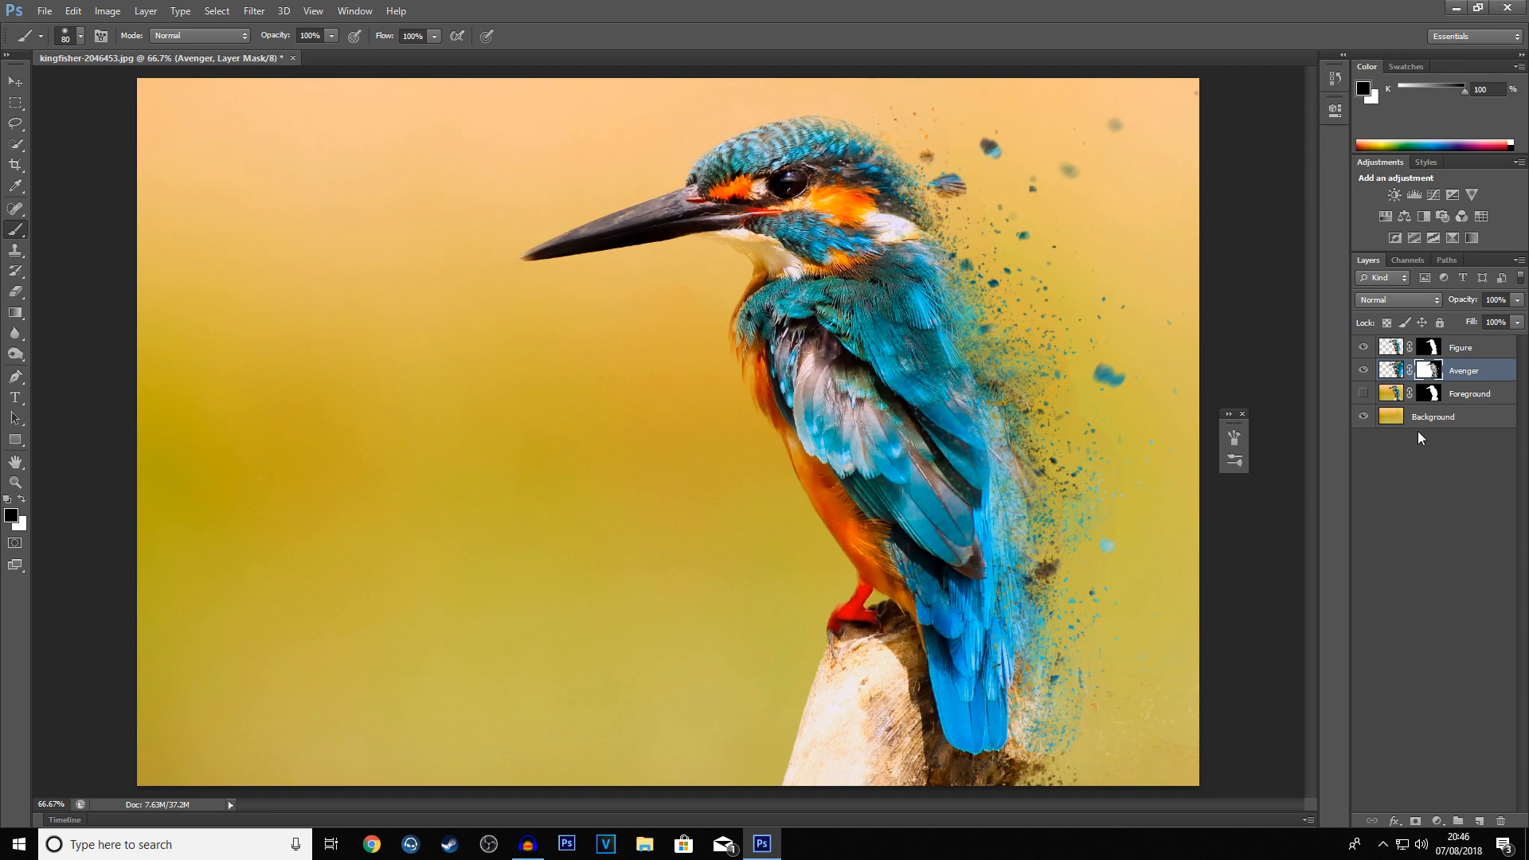
# - Merge the Figure layer down into the Avenger layer
pyautogui.click(1463, 352)
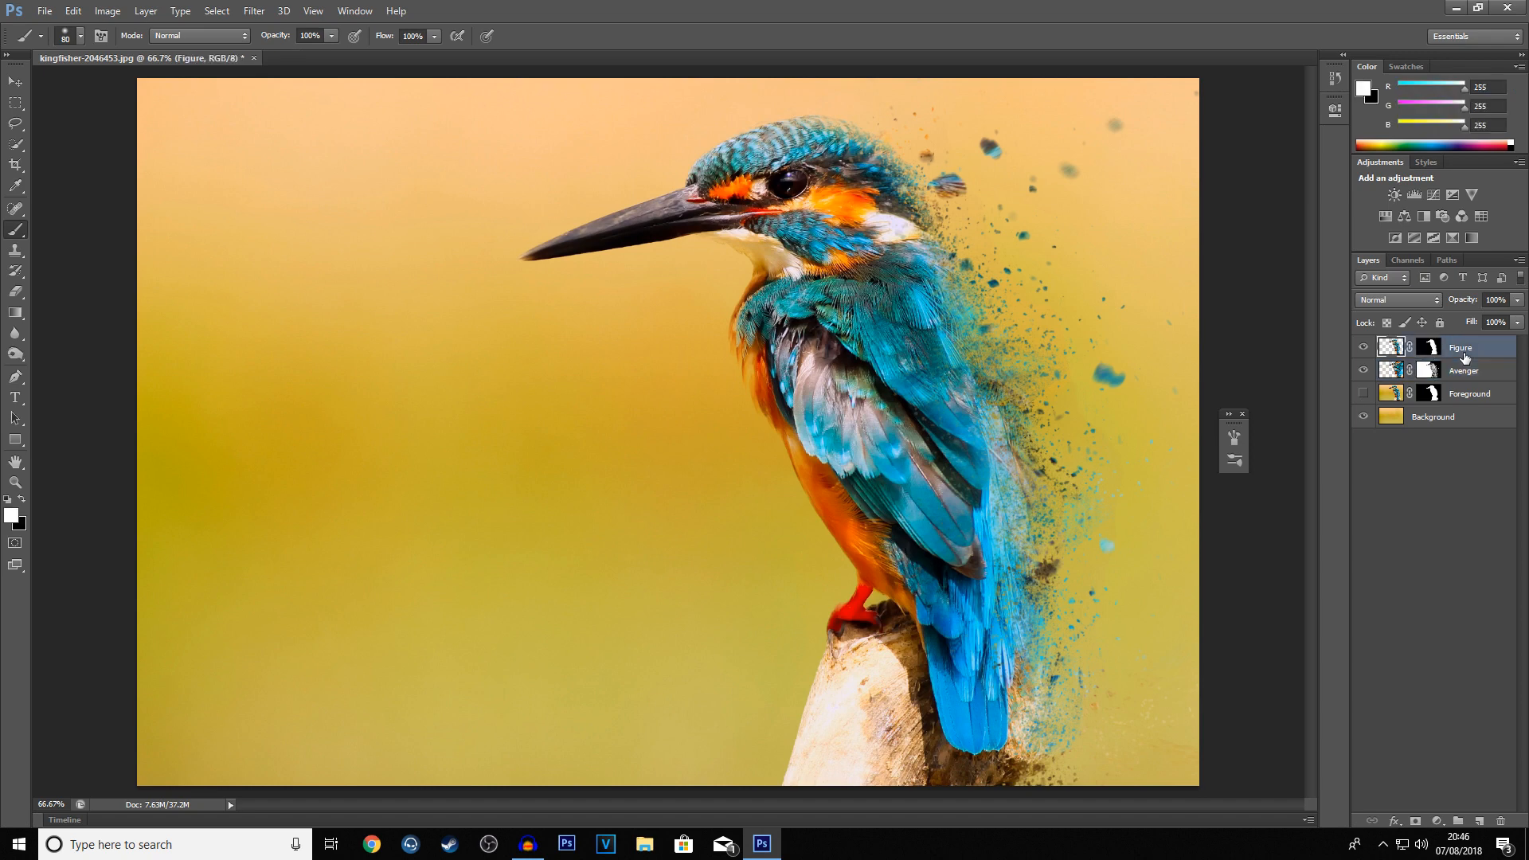
pyautogui.hotkey('ctrl', 'e')
pyautogui.click(804, 320)
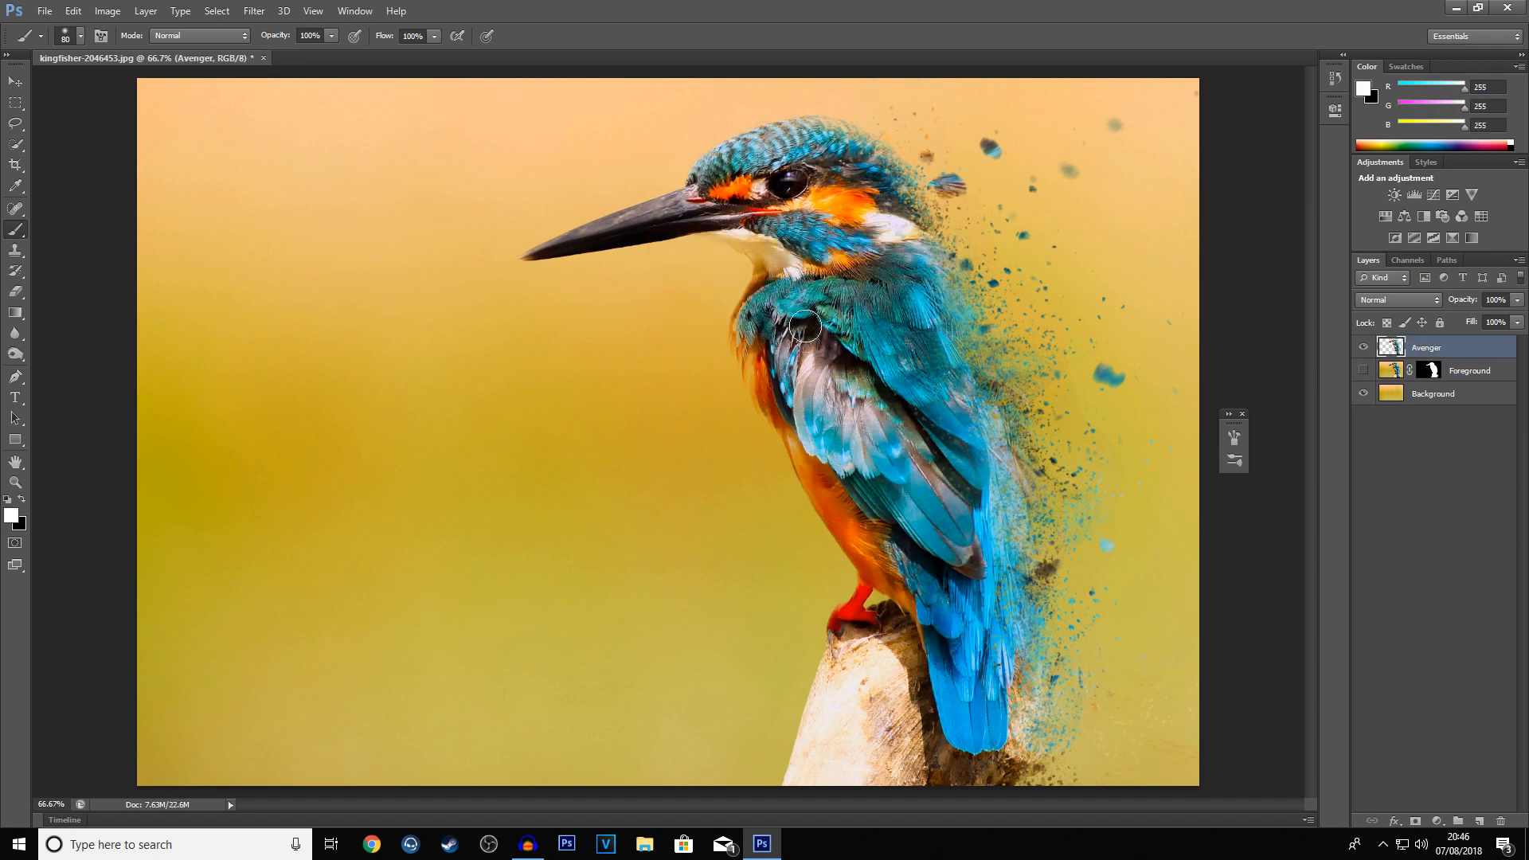
# - Delete the hidden Foreground layer and merge the Avenger layer down into the Background
pyautogui.click(1364, 371)
pyautogui.click(1363, 371)
pyautogui.click(1496, 372)
pyautogui.moveTo(1496, 372); pyautogui.dragTo(1501, 821)
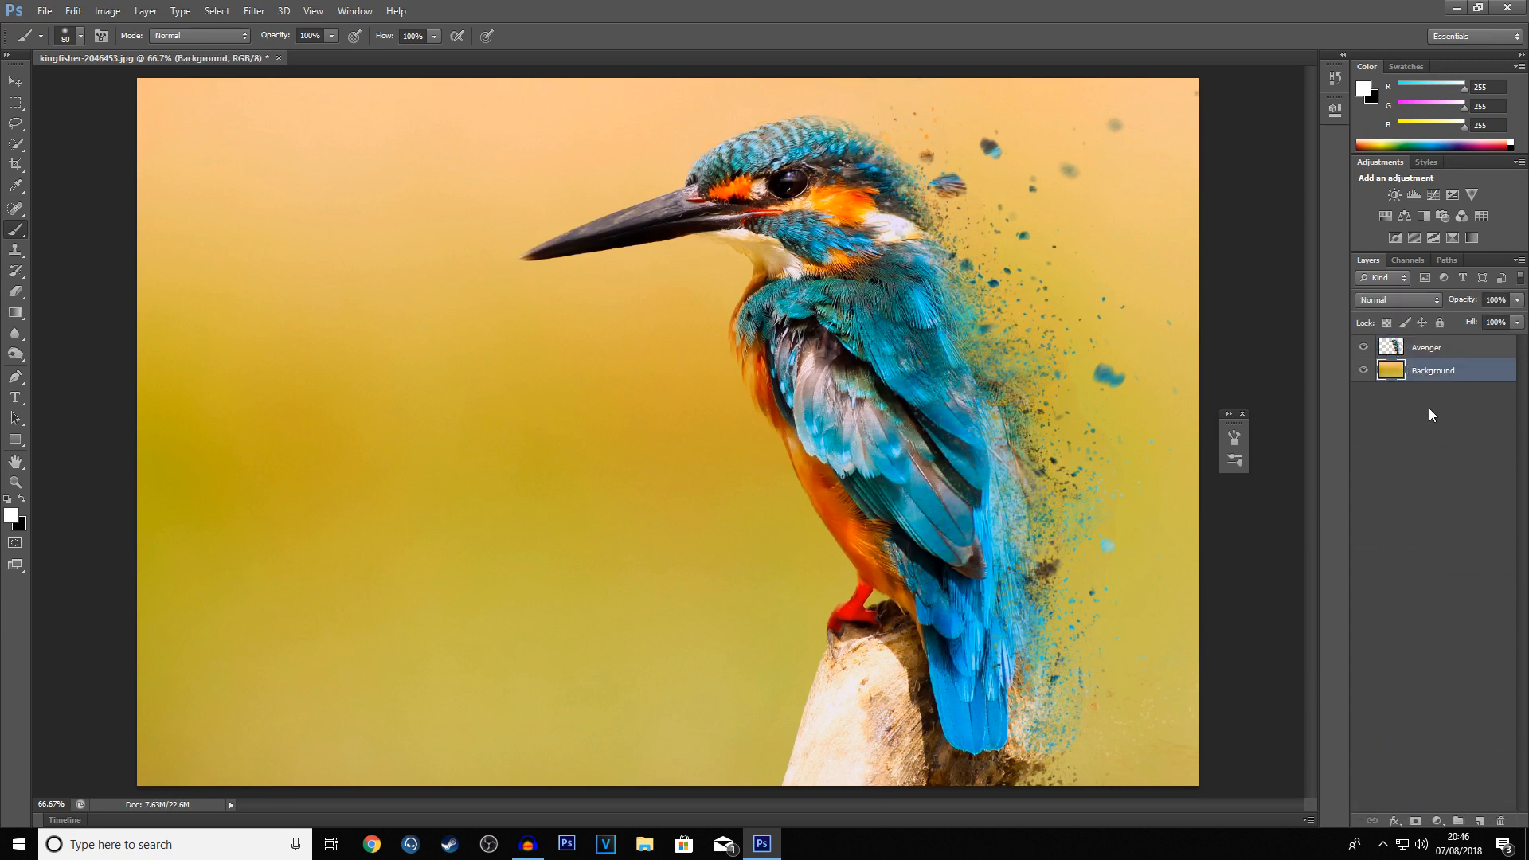
pyautogui.click(1441, 347)
pyautogui.hotkey('ctrl', 'e')
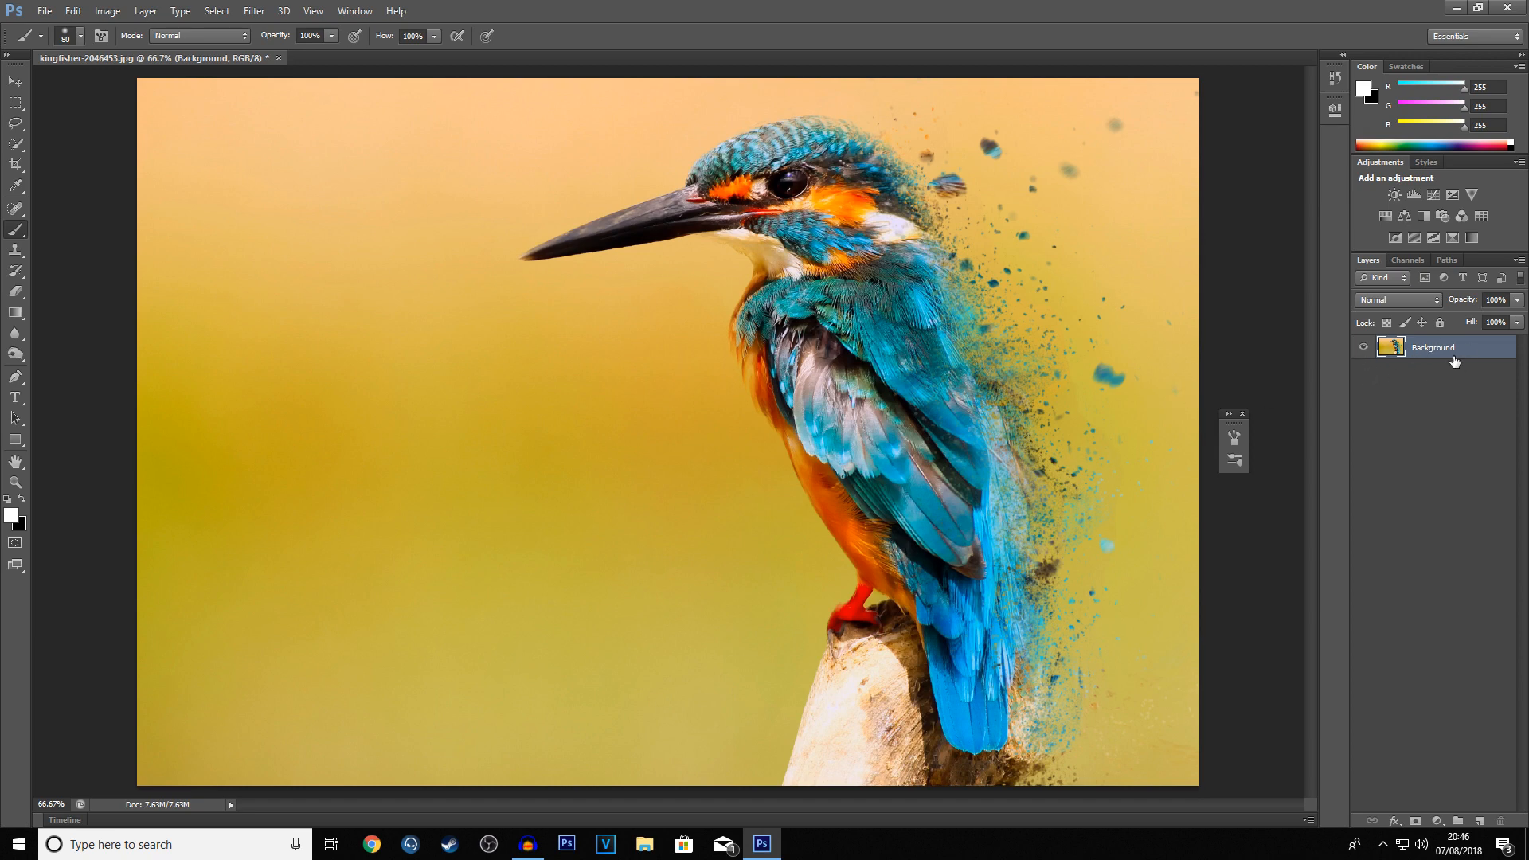
# - Add a Gradient Map adjustment layer above the Background and set its blend mode to Soft Light
pyautogui.click(1435, 822)
pyautogui.click(1443, 821)
pyautogui.click(1436, 820)
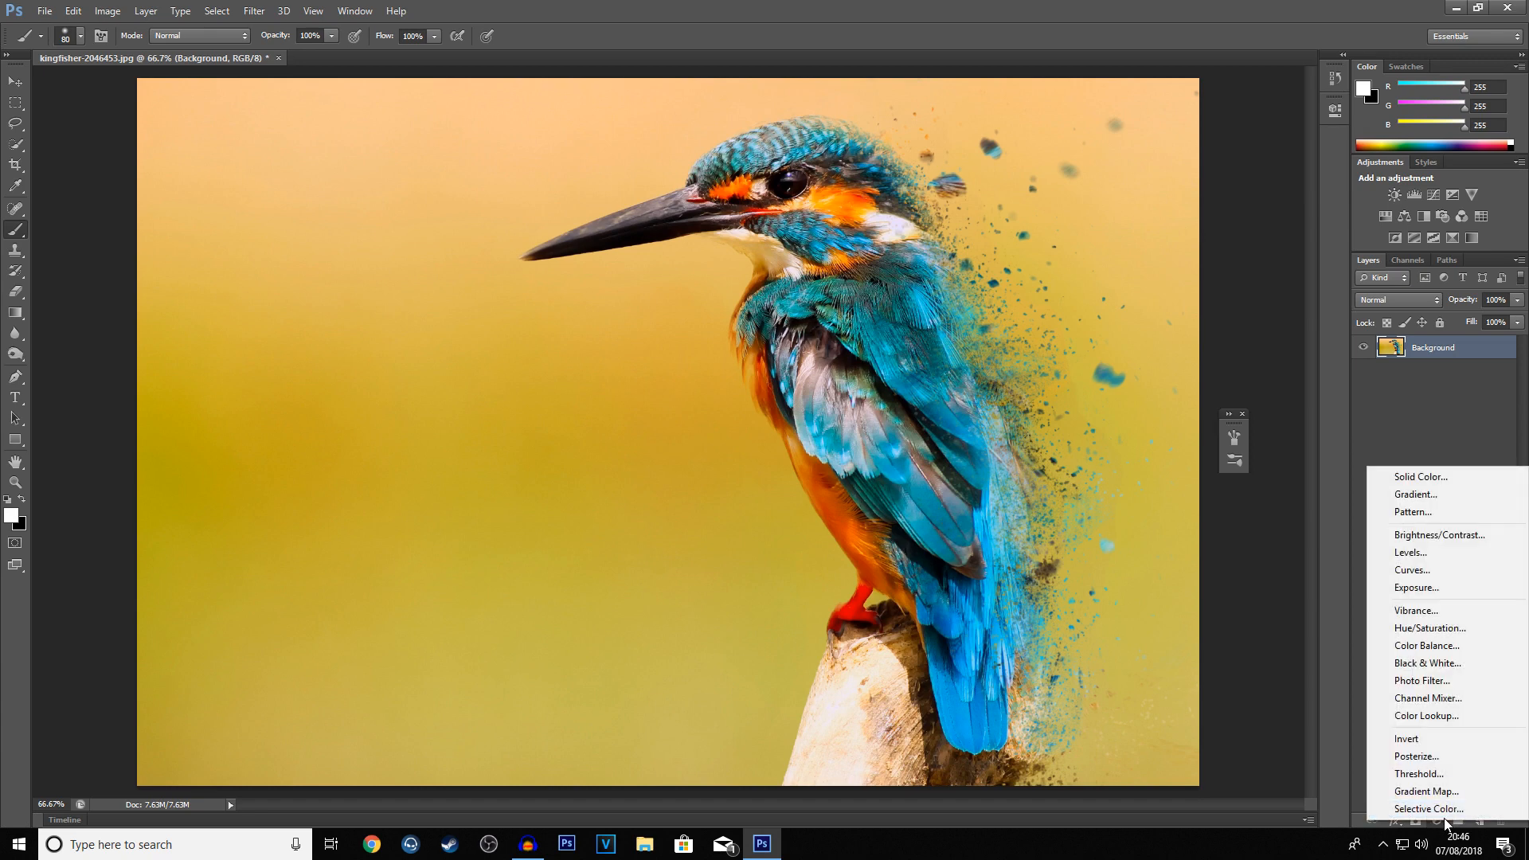
pyautogui.click(1453, 792)
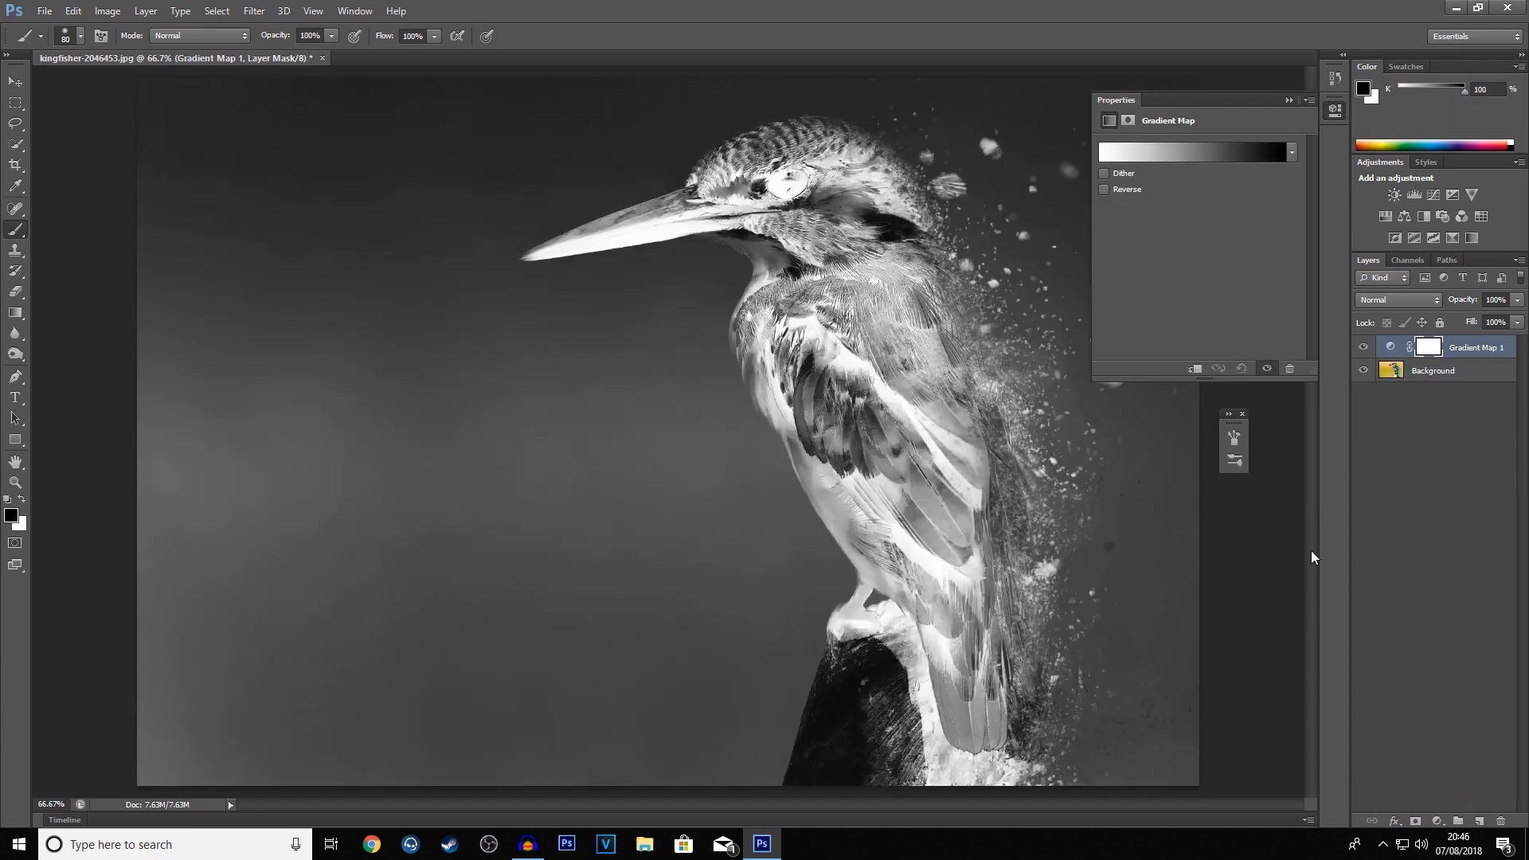
pyautogui.click(1126, 189)
pyautogui.click(1126, 188)
pyautogui.click(1406, 301)
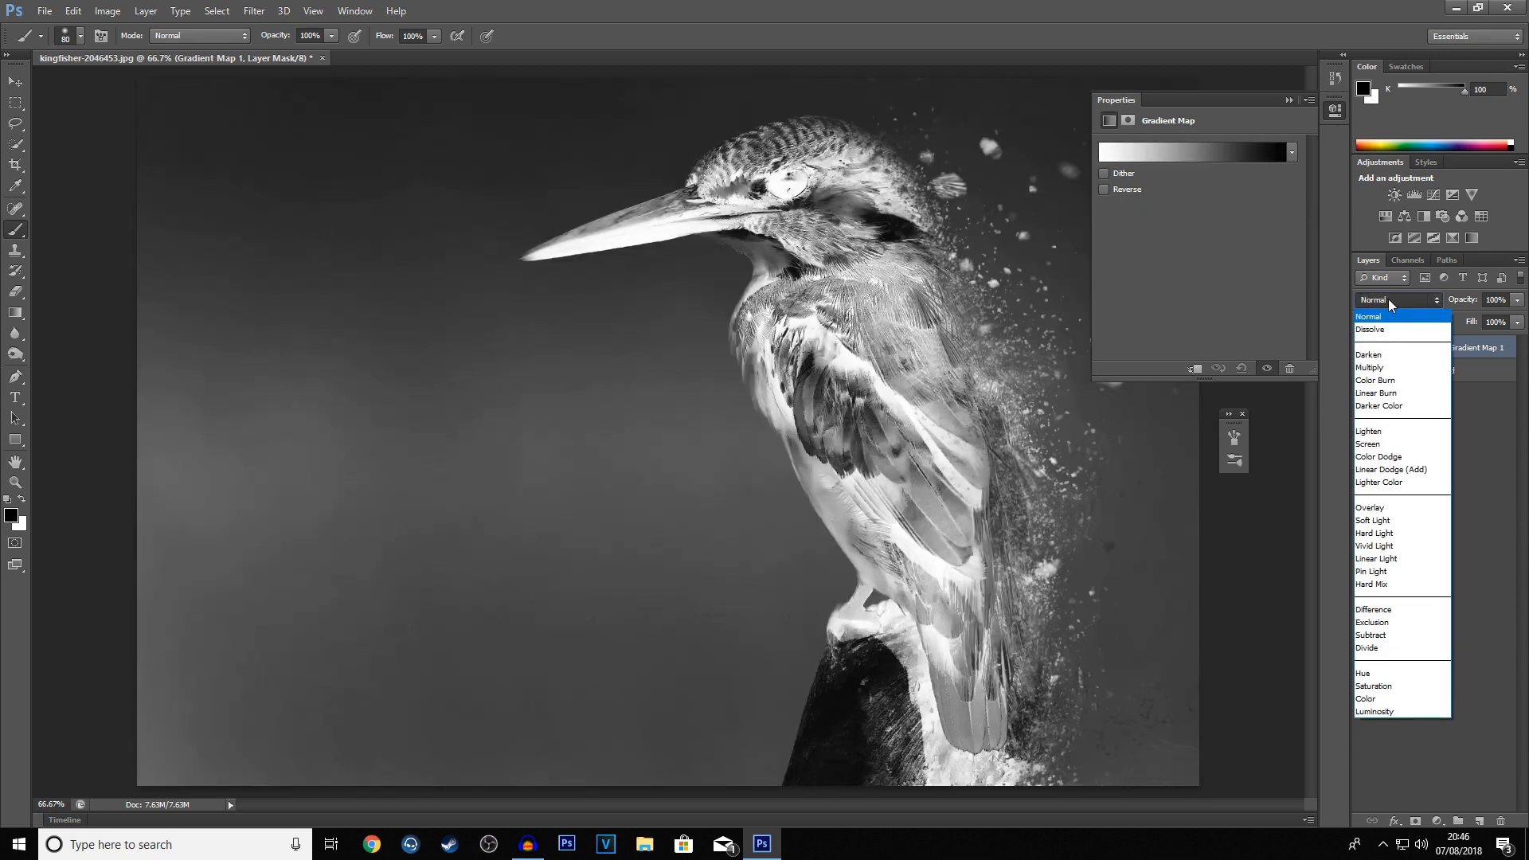
pyautogui.click(1398, 299)
pyautogui.click(1402, 301)
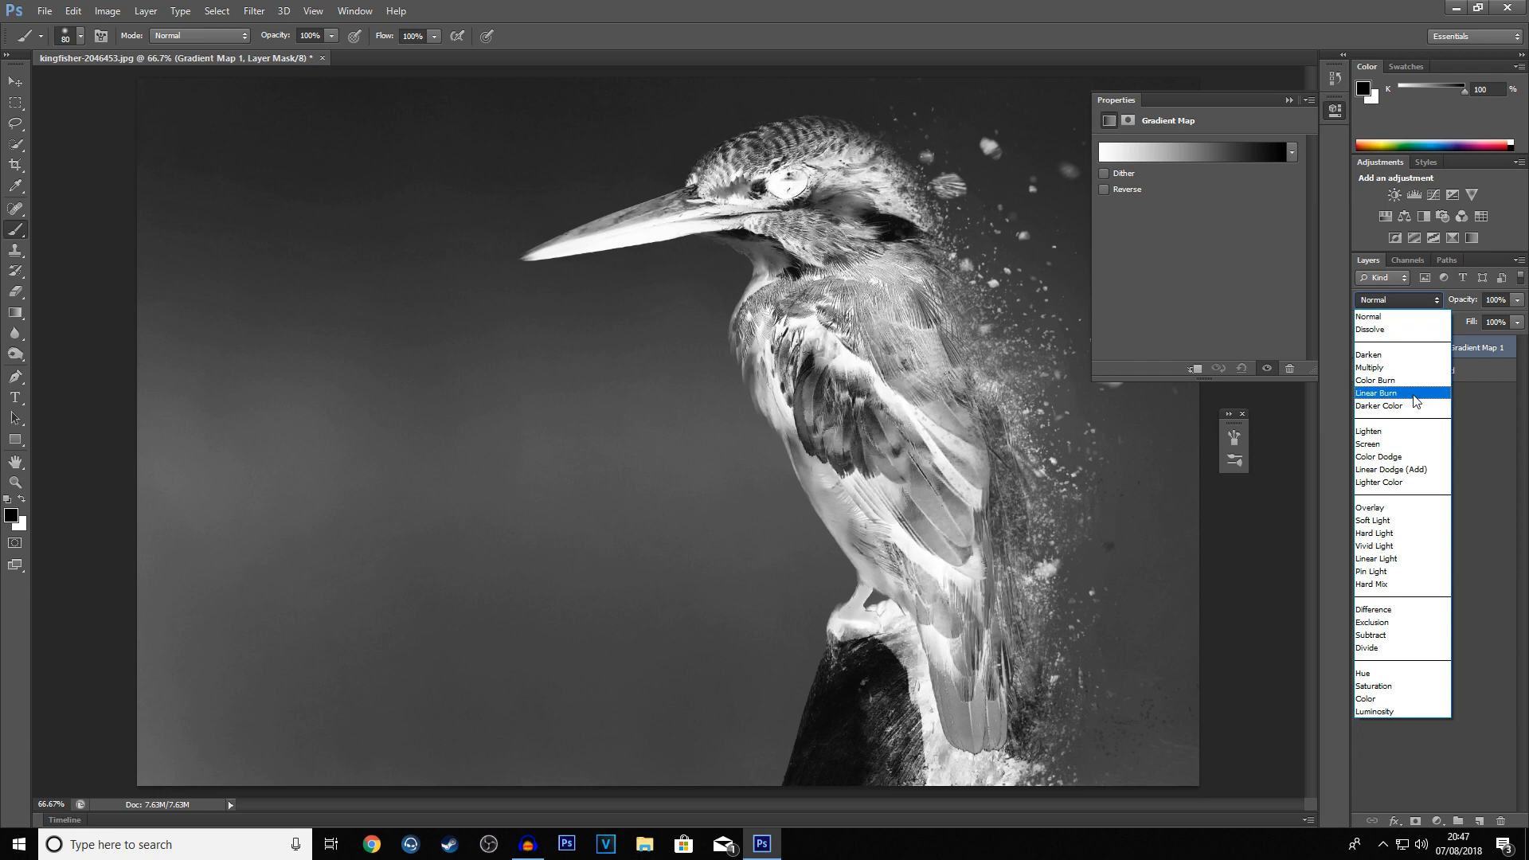
pyautogui.click(1414, 521)
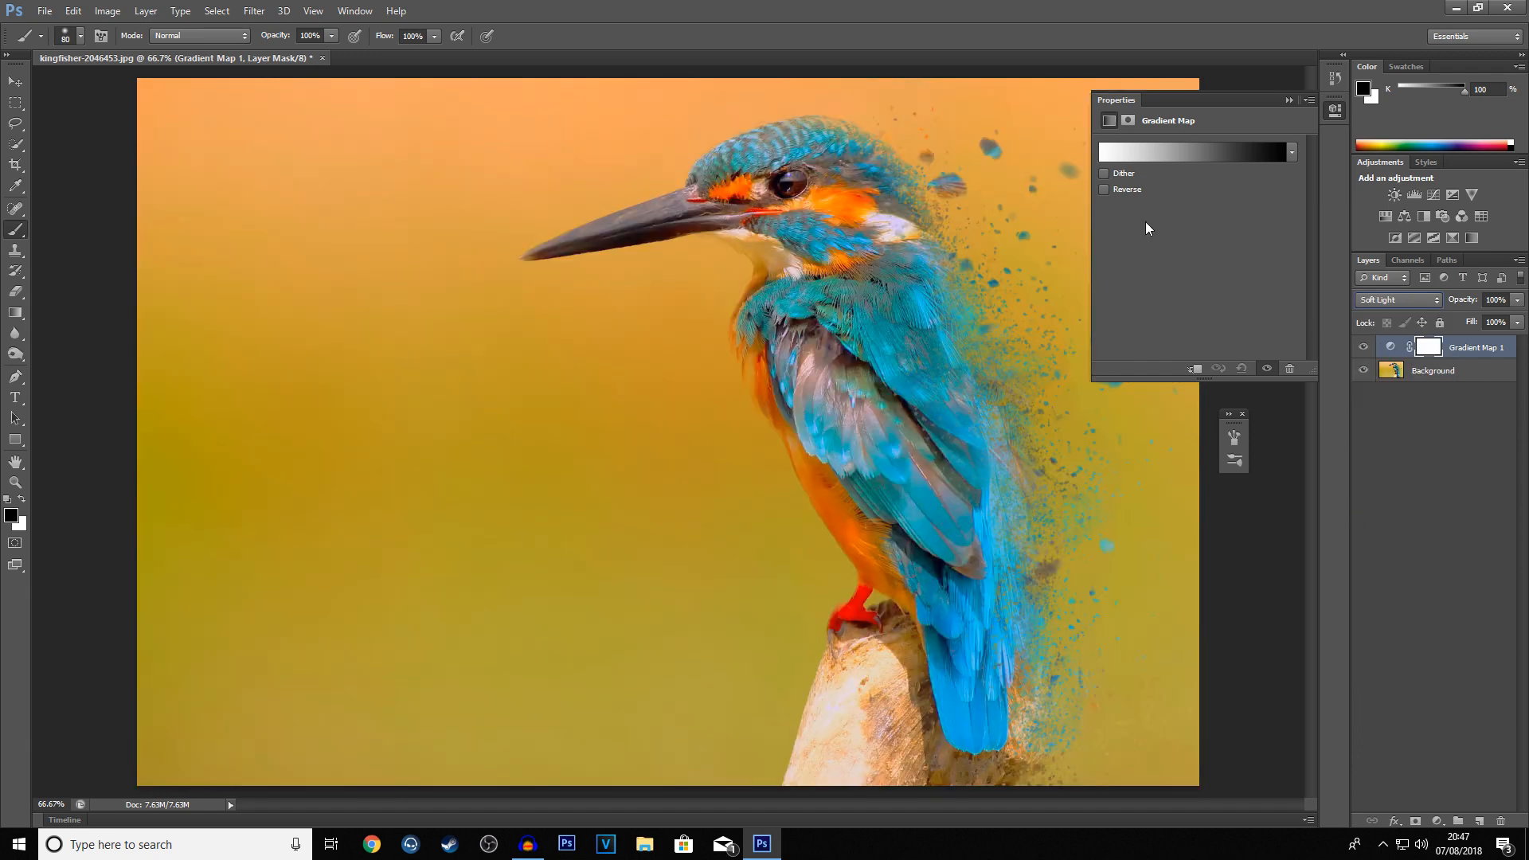
# - Reverse the gradient map, lower its opacity to 25%, and compare the image with the adjustment hidden and shown
pyautogui.click(1104, 189)
pyautogui.moveTo(1465, 300); pyautogui.dragTo(1408, 303)
pyautogui.click(1363, 350)
pyautogui.click(1364, 351)
pyautogui.click(1363, 351)
pyautogui.click(1364, 351)
pyautogui.click(1288, 100)
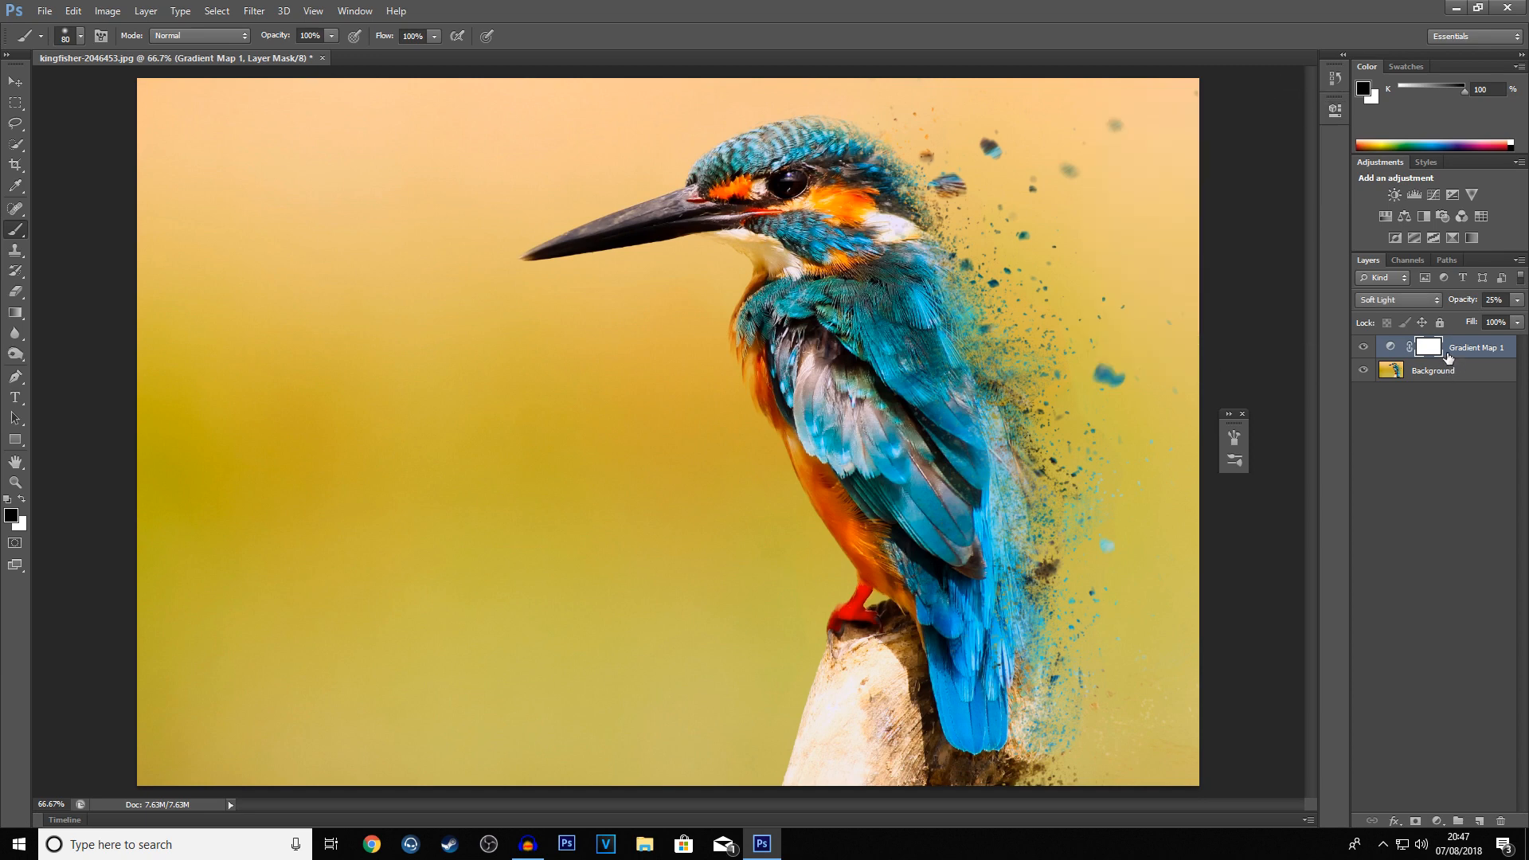
# - Compare the image once more without the Gradient Map and delete the adjustment layer
pyautogui.click(1364, 350)
pyautogui.click(1364, 350)
pyautogui.press('Delete')
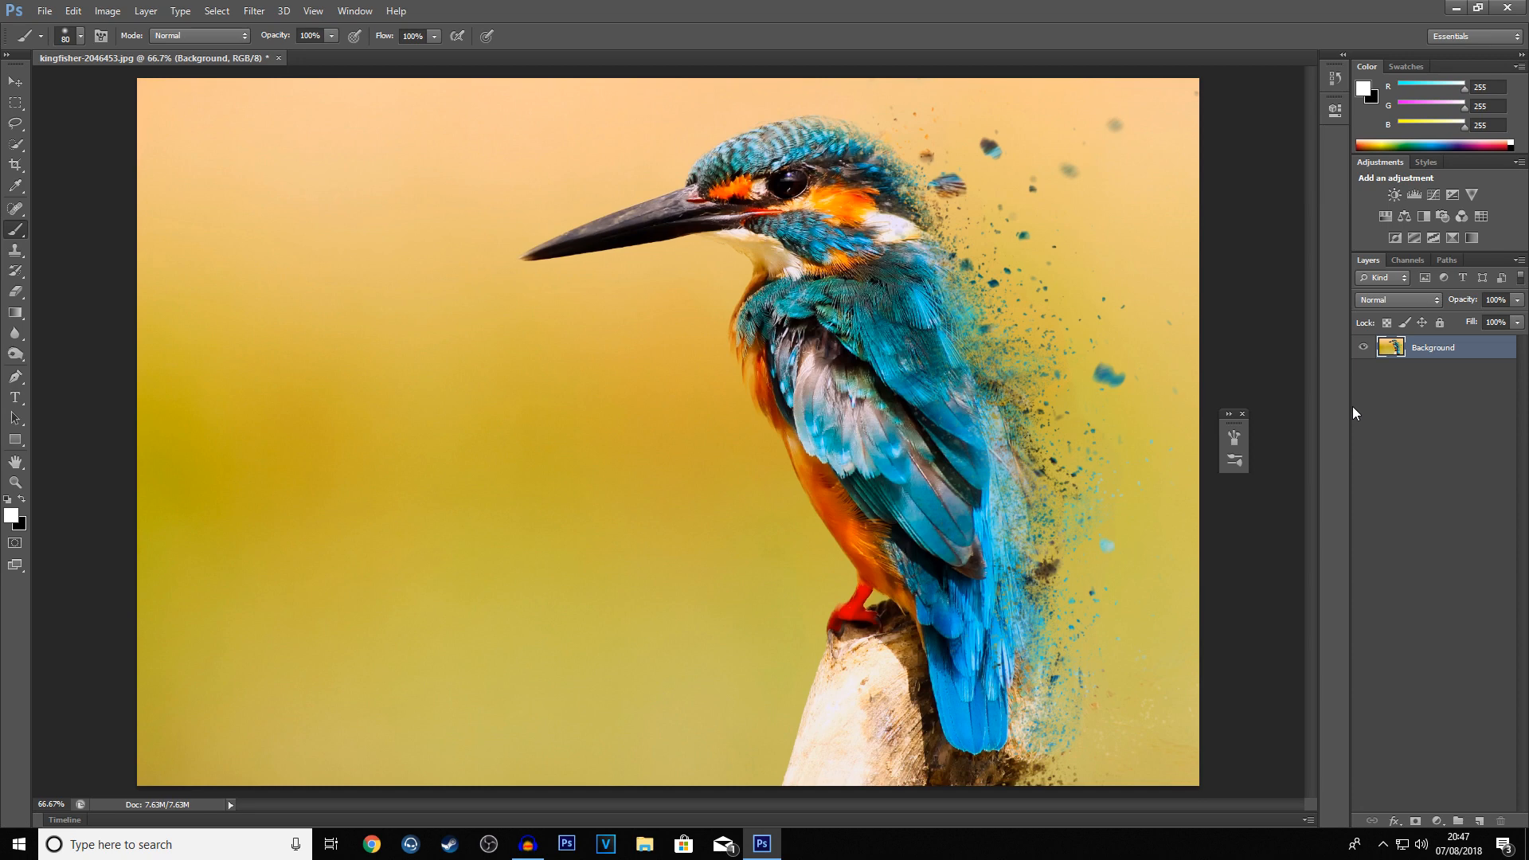